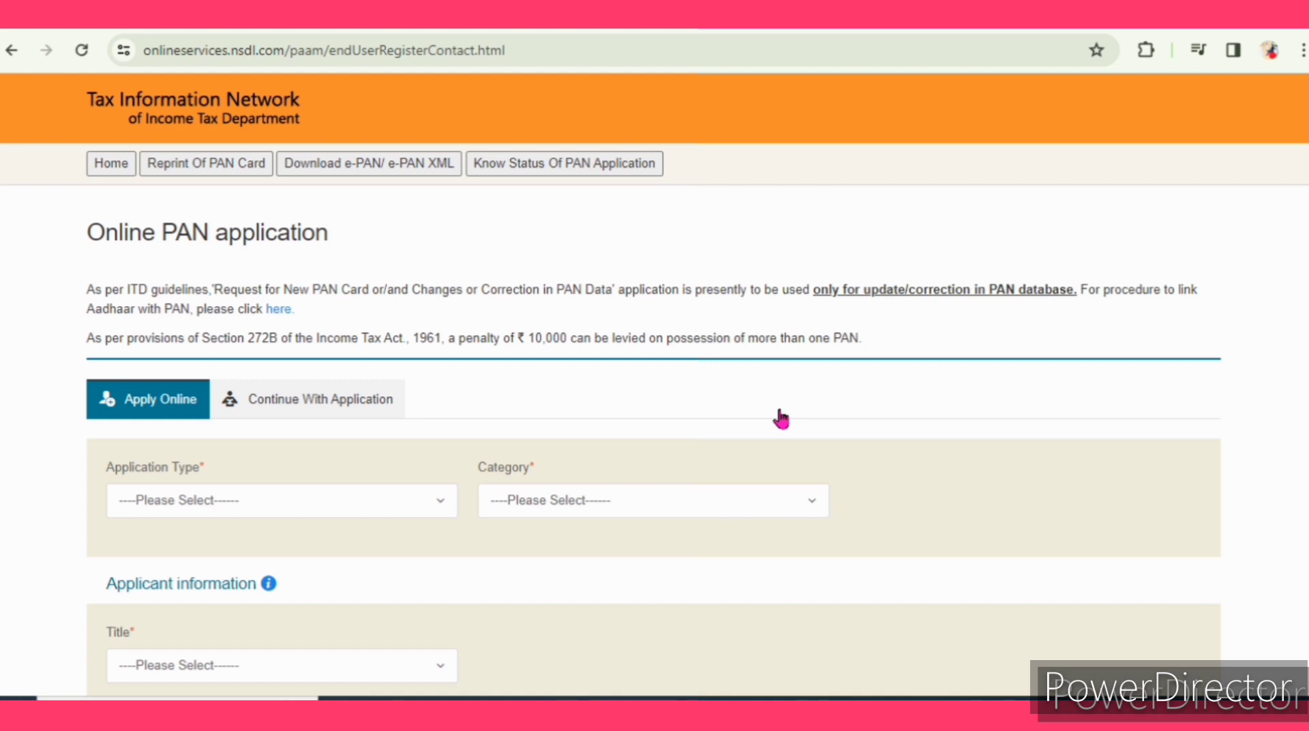
Set the application type to Changes or Correction in existing PAN Data / Reprint of PAN Card and the category to INDIVIDUAL
scroll(782, 418, down, 2)
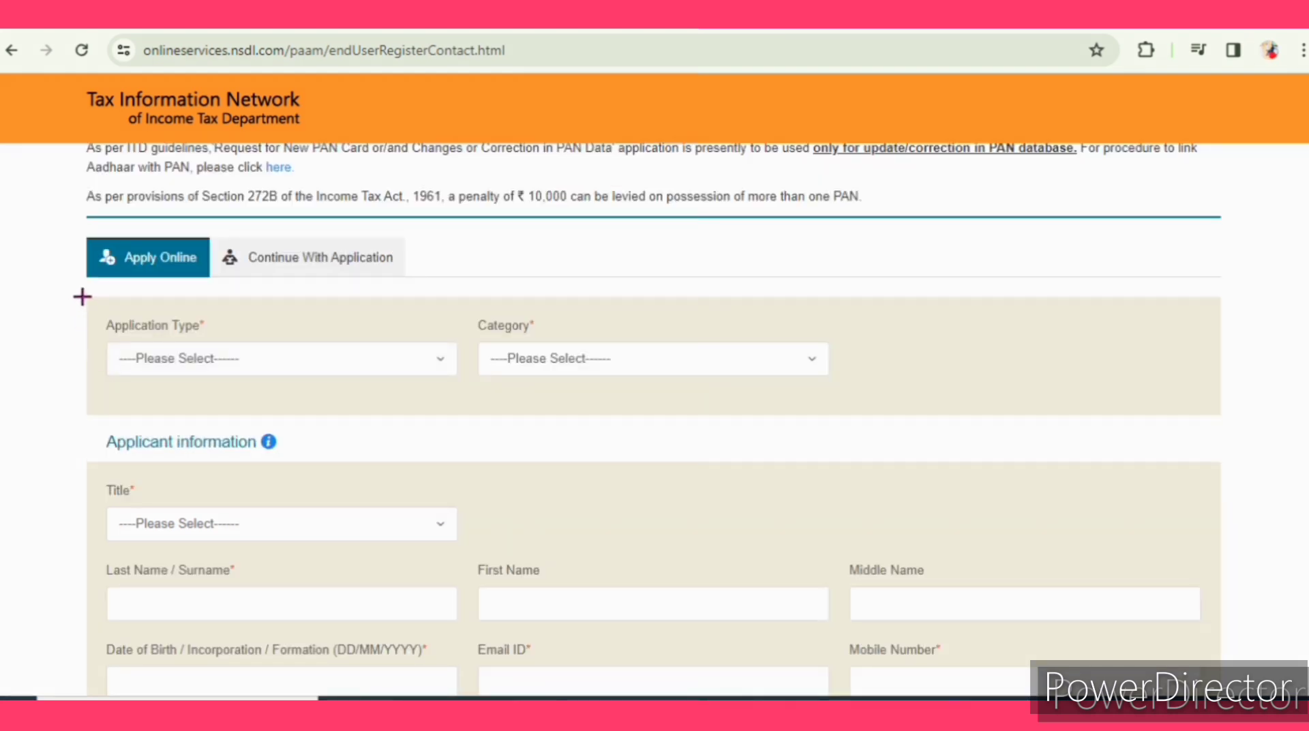
mouse_move(82, 297)
mouse_down()
mouse_move(172, 354)
mouse_move(477, 413)
mouse_move(466, 413)
mouse_up()
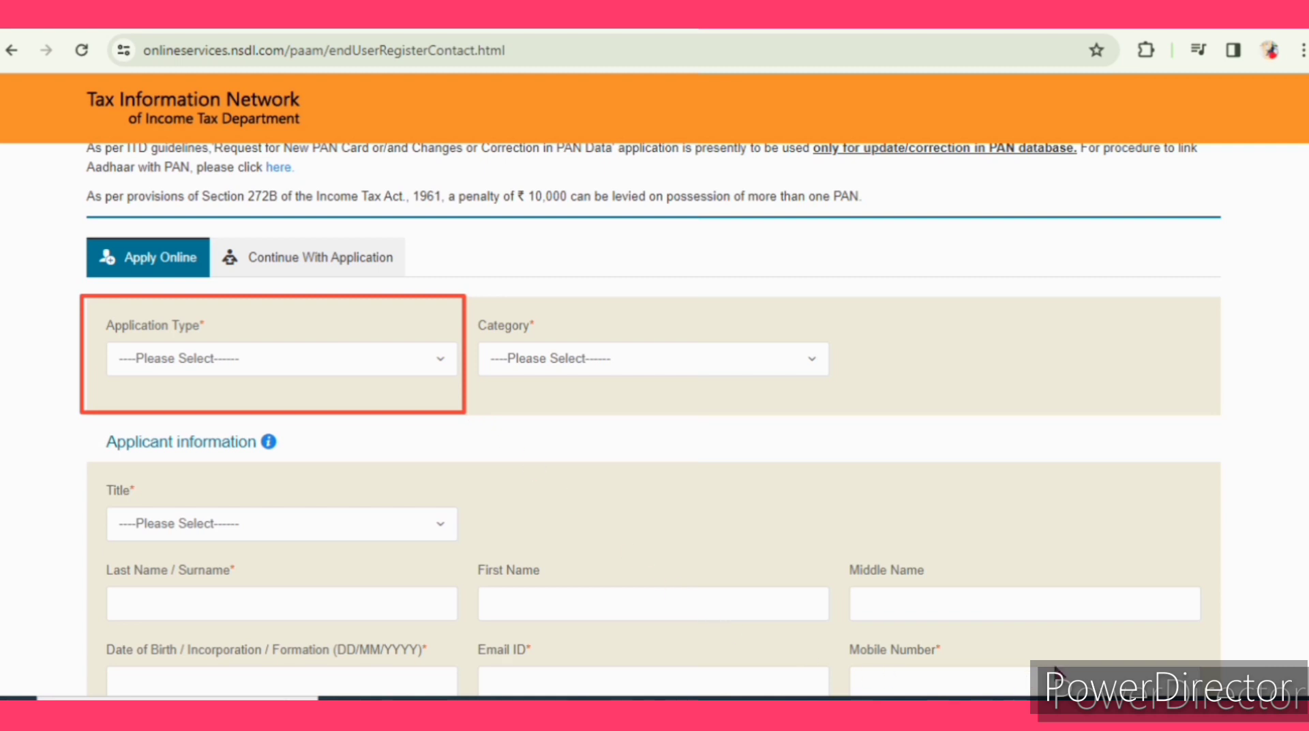
click(733, 680)
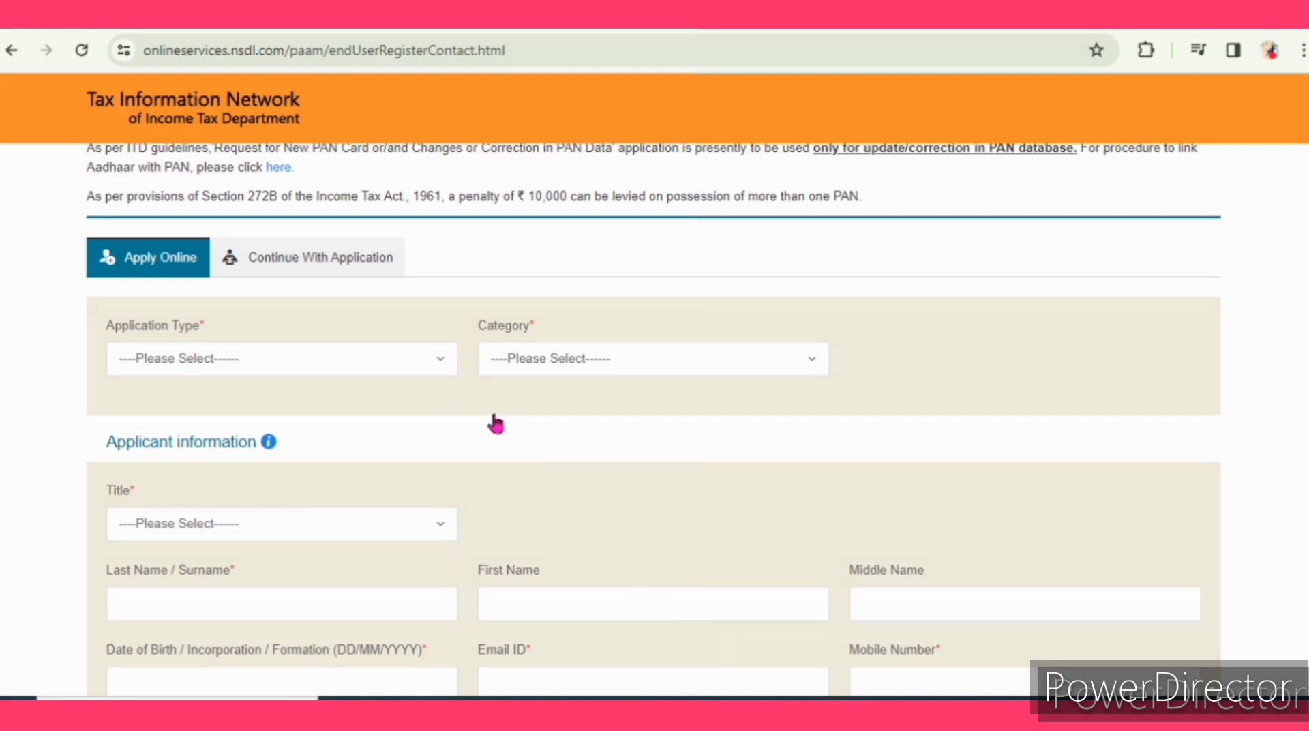
click(440, 368)
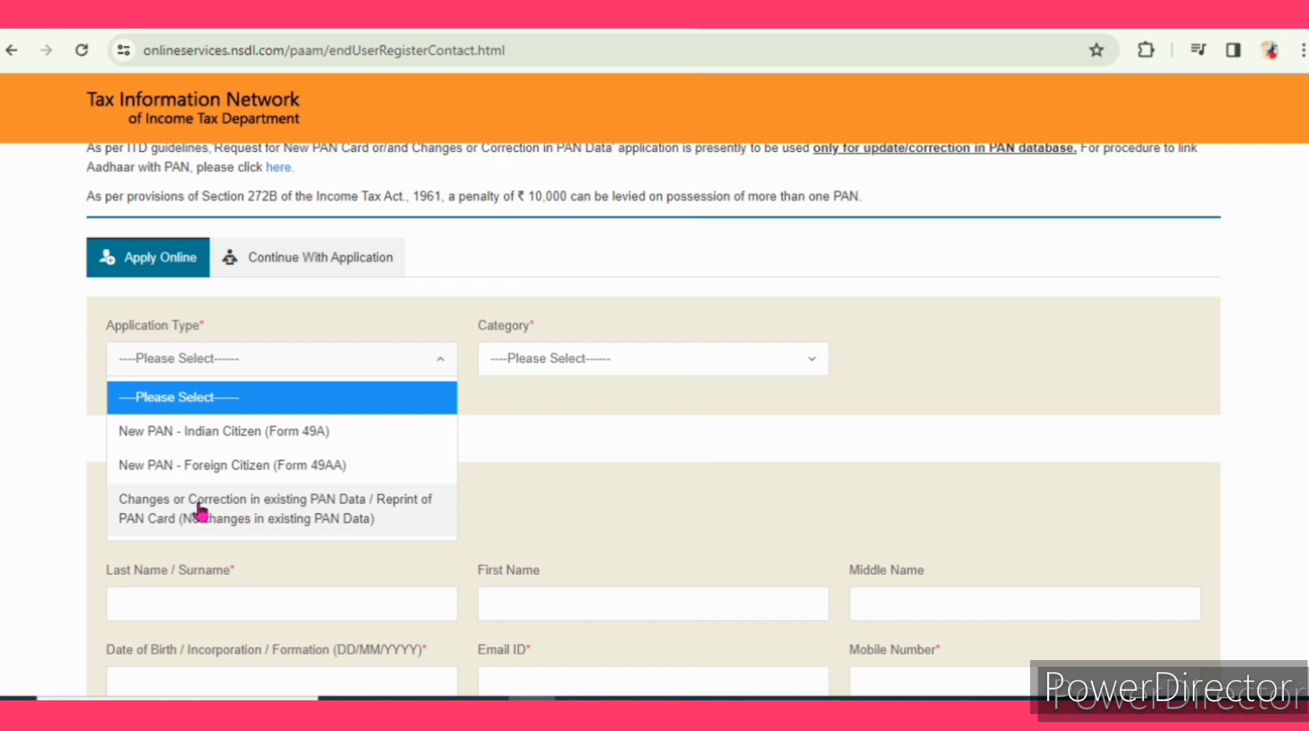
click(272, 513)
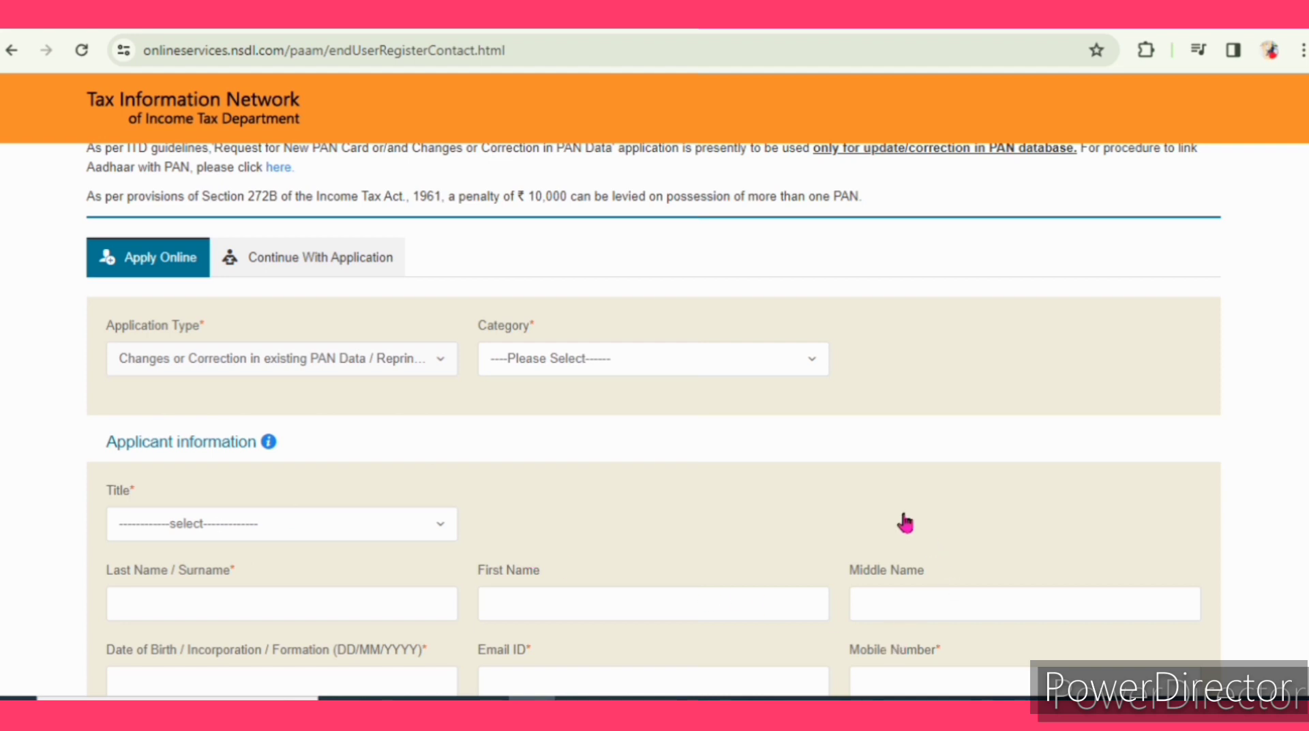
click(811, 366)
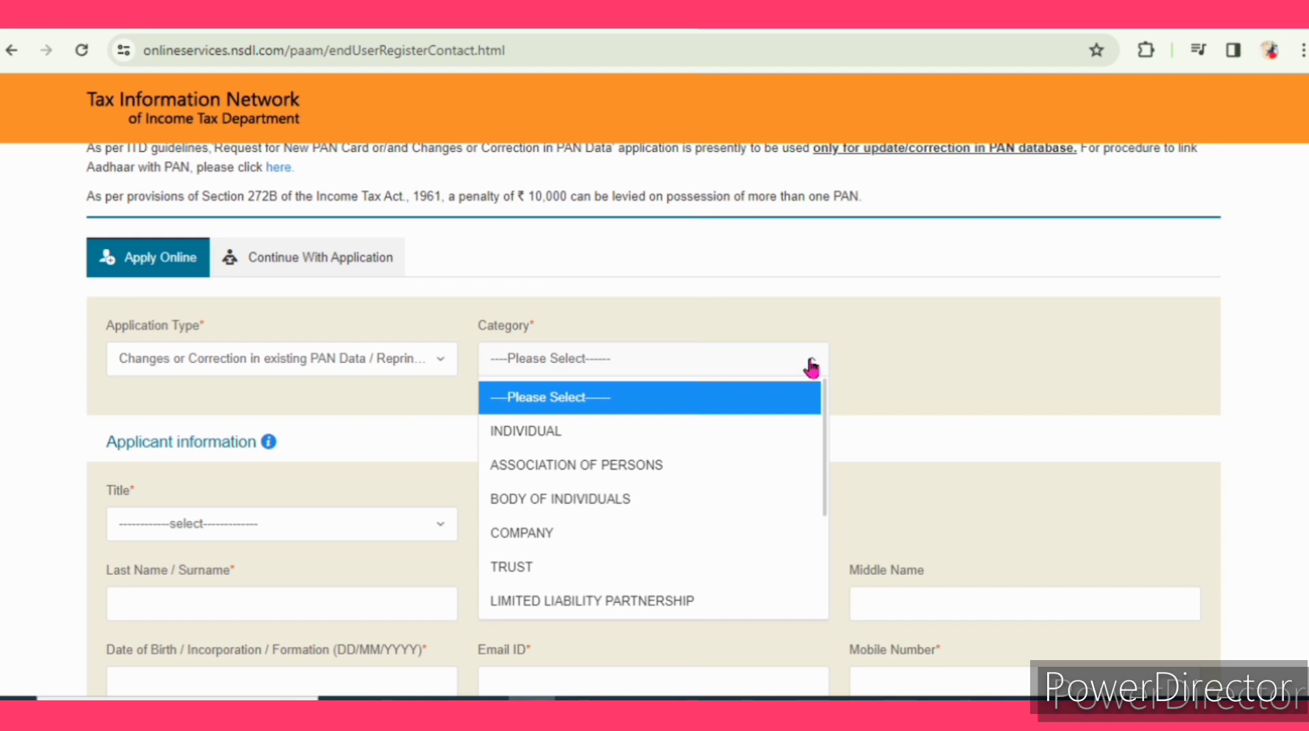
click(546, 440)
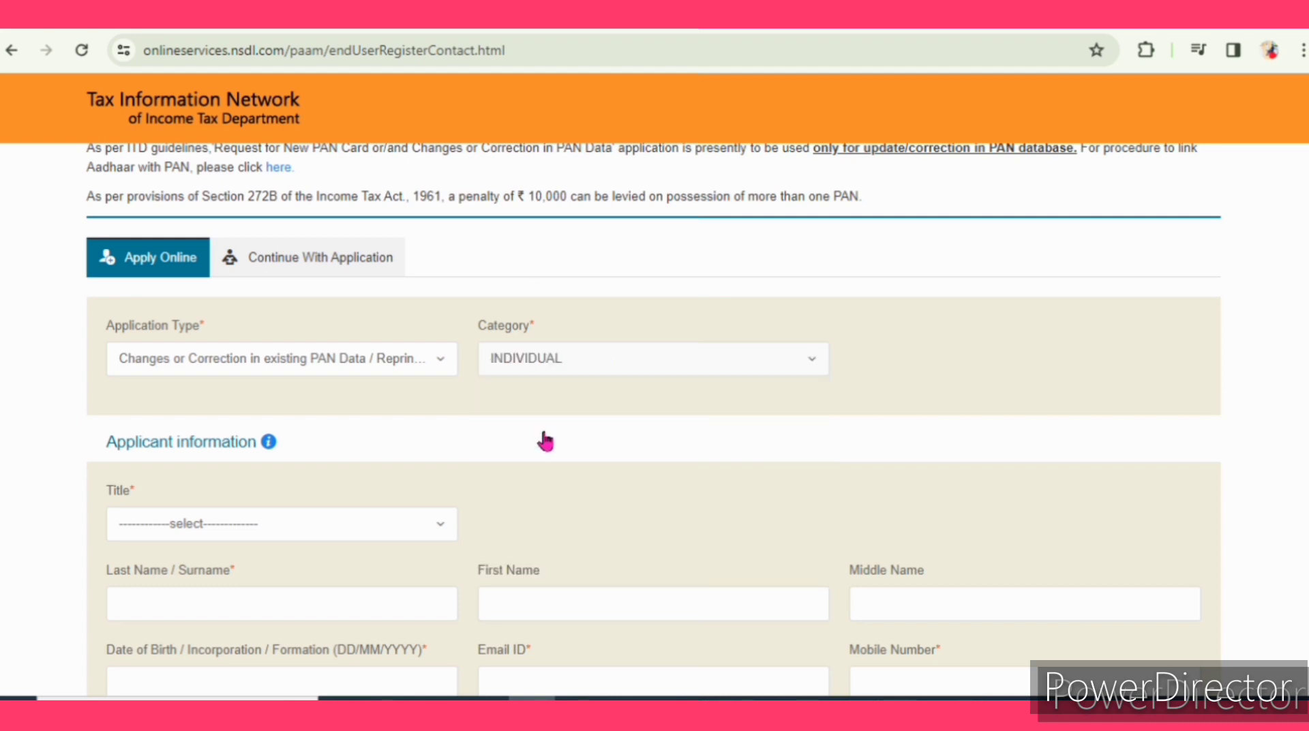
Set the applicant's title to Shri in the applicant information
scroll(554, 426, down, 4)
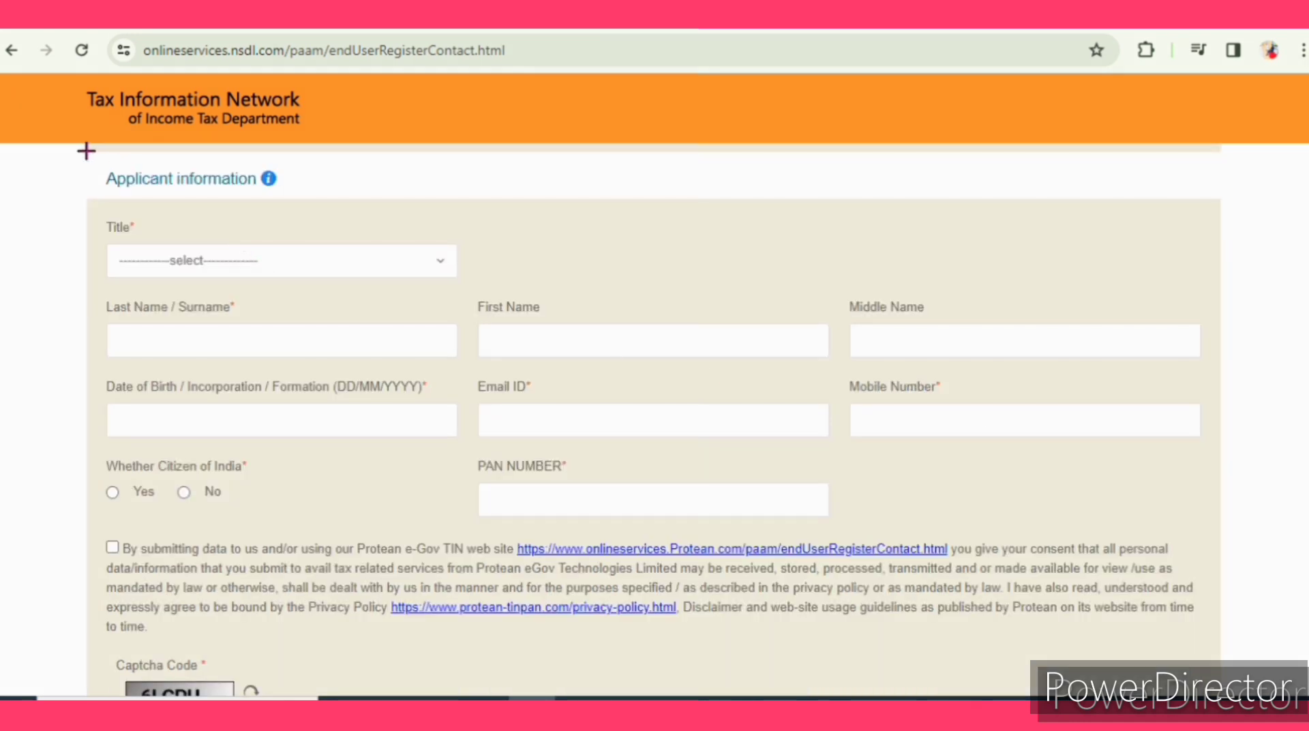
mouse_move(86, 149)
mouse_down()
mouse_move(103, 179)
mouse_move(149, 199)
mouse_move(318, 197)
mouse_up()
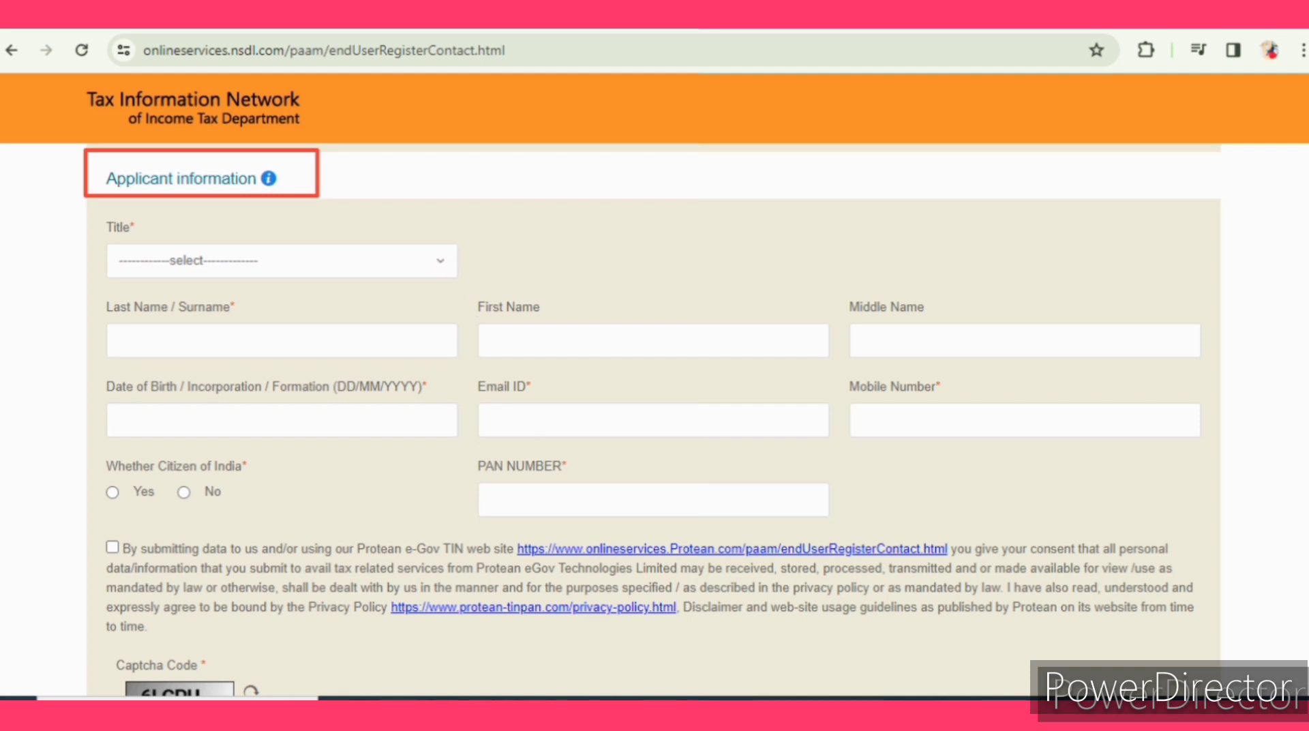
click(726, 682)
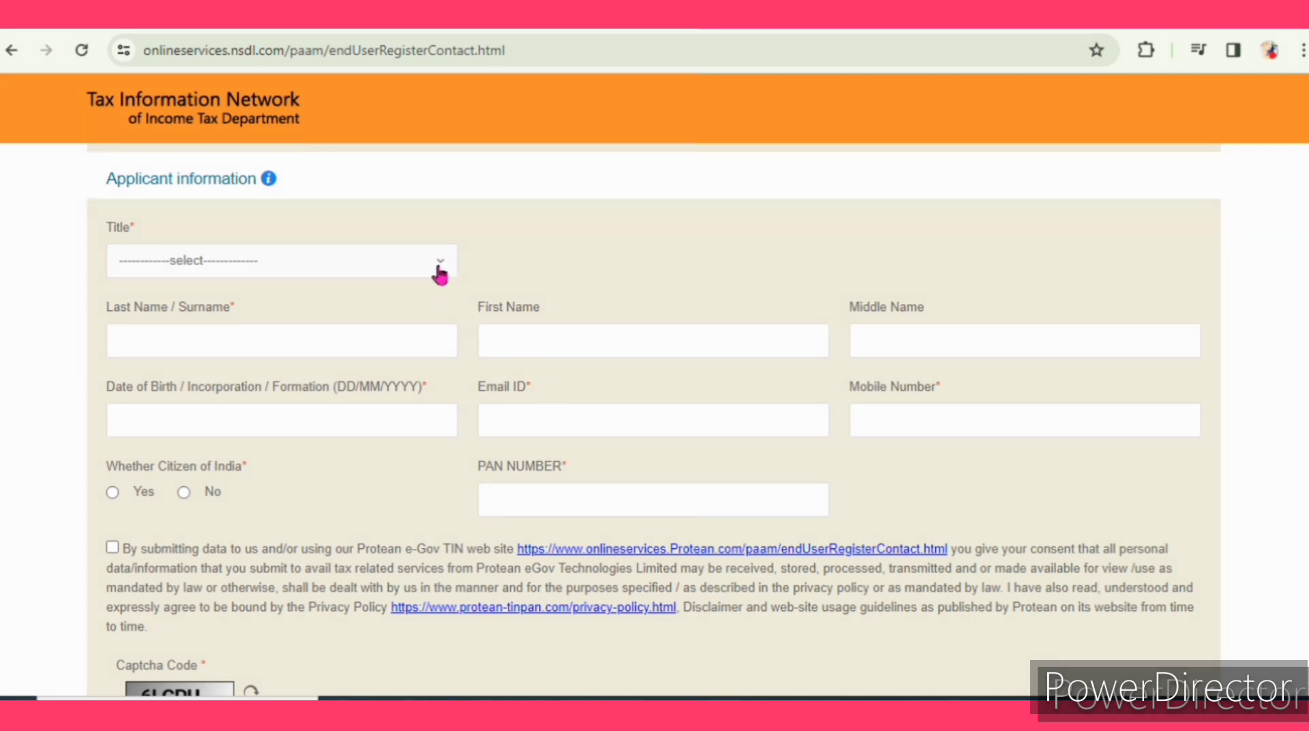
click(440, 271)
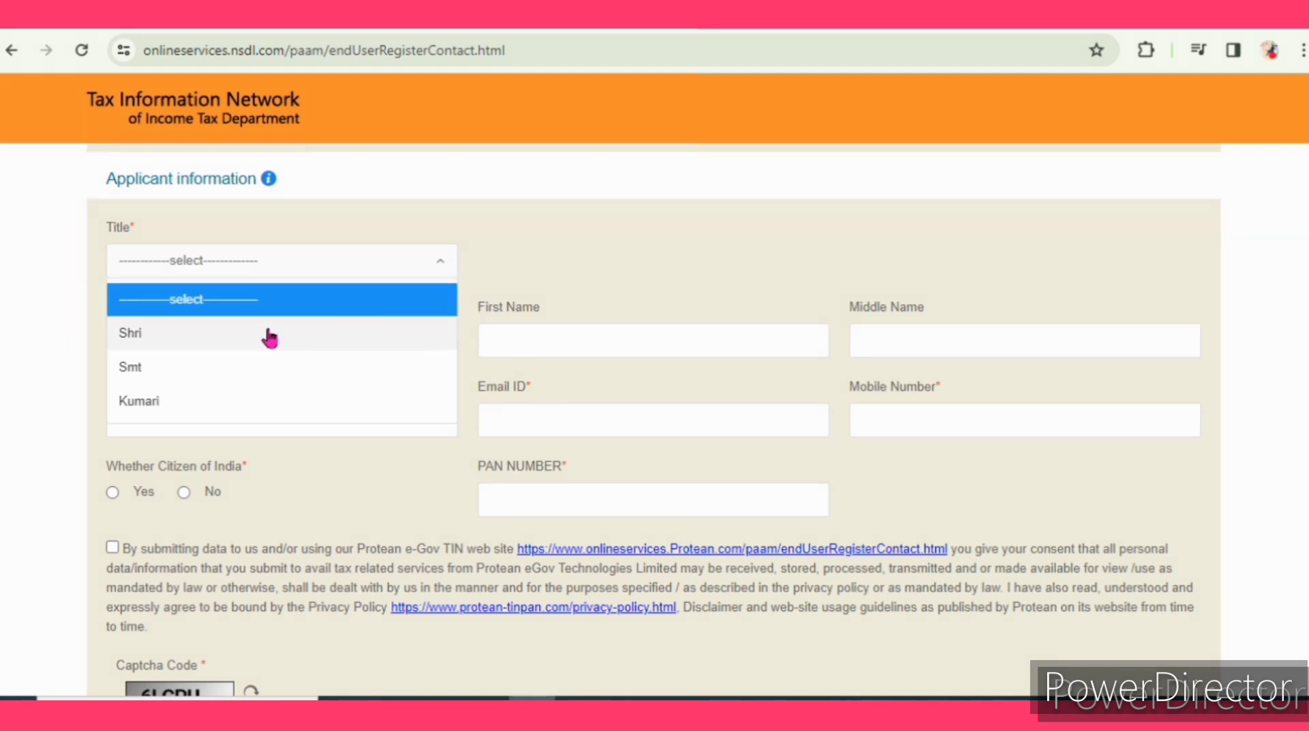
click(219, 328)
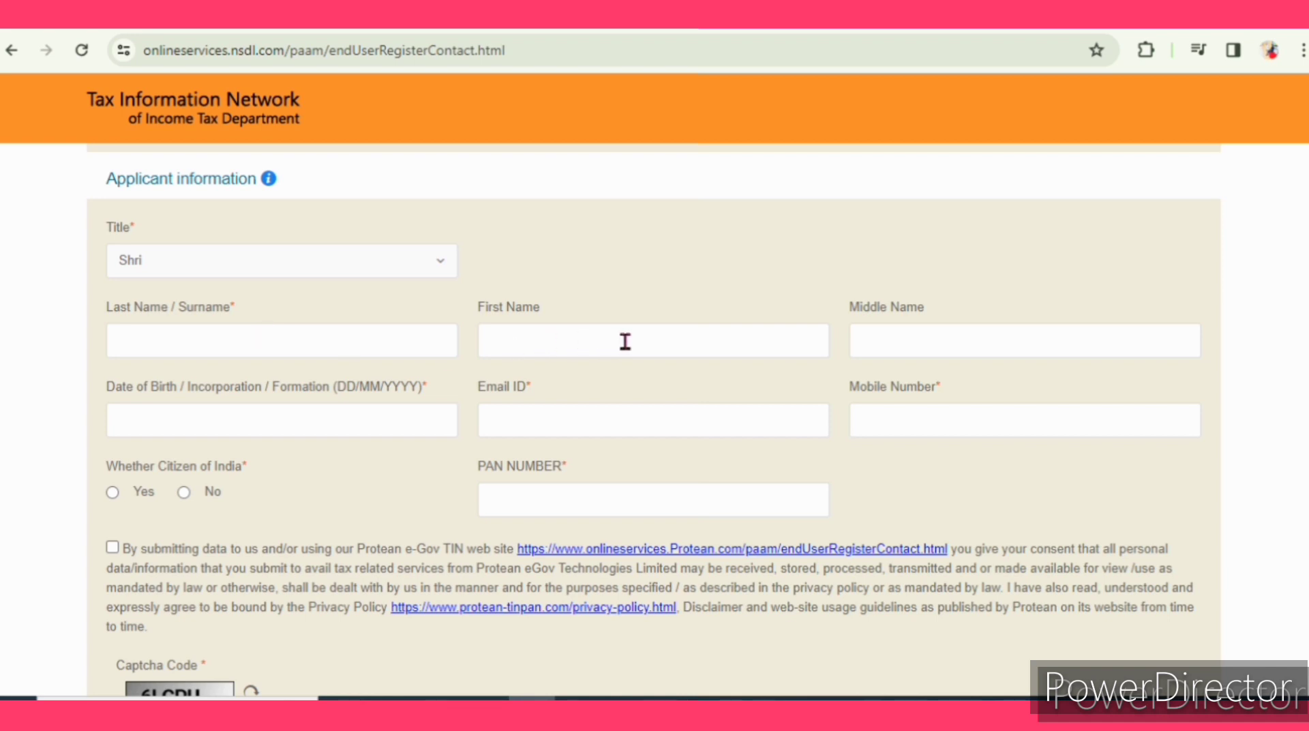
Enter EXAMPLE LAST NAME as the applicant's last name / surname
click(409, 346)
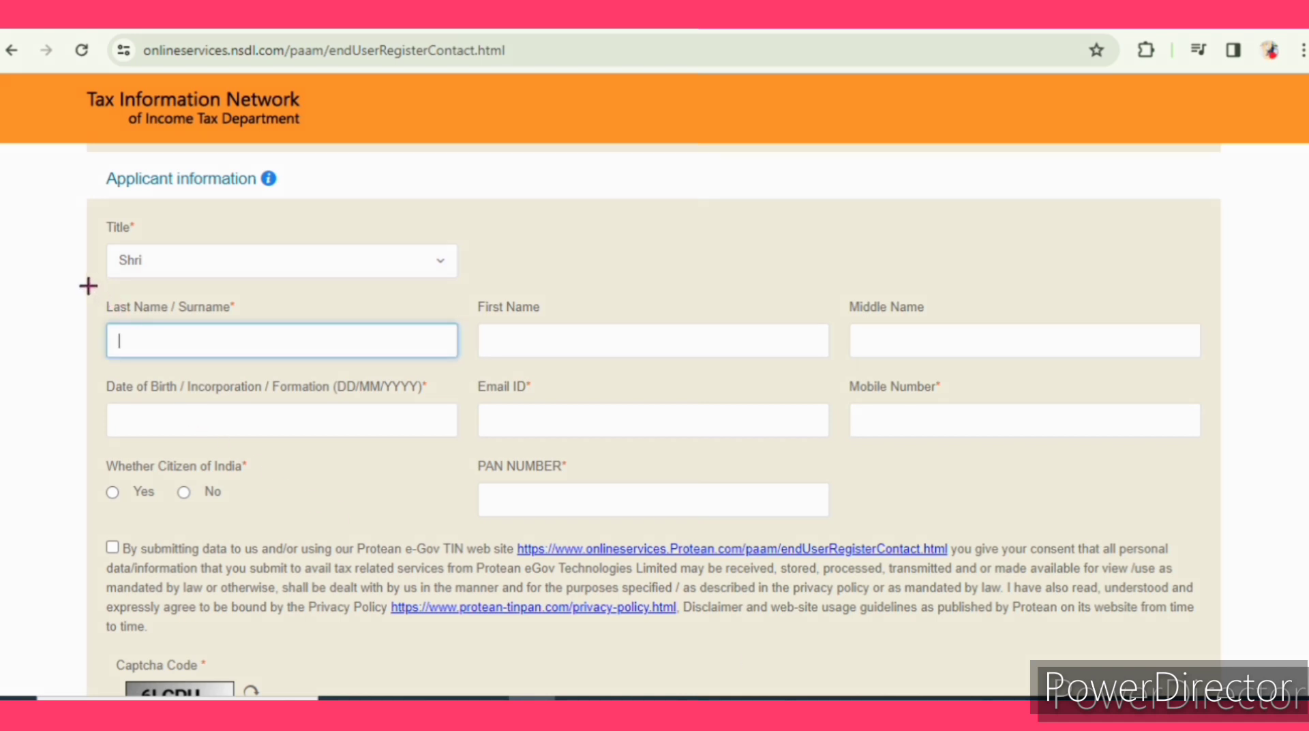
mouse_move(87, 285)
mouse_down()
mouse_move(145, 337)
mouse_move(596, 363)
mouse_move(1215, 373)
mouse_up()
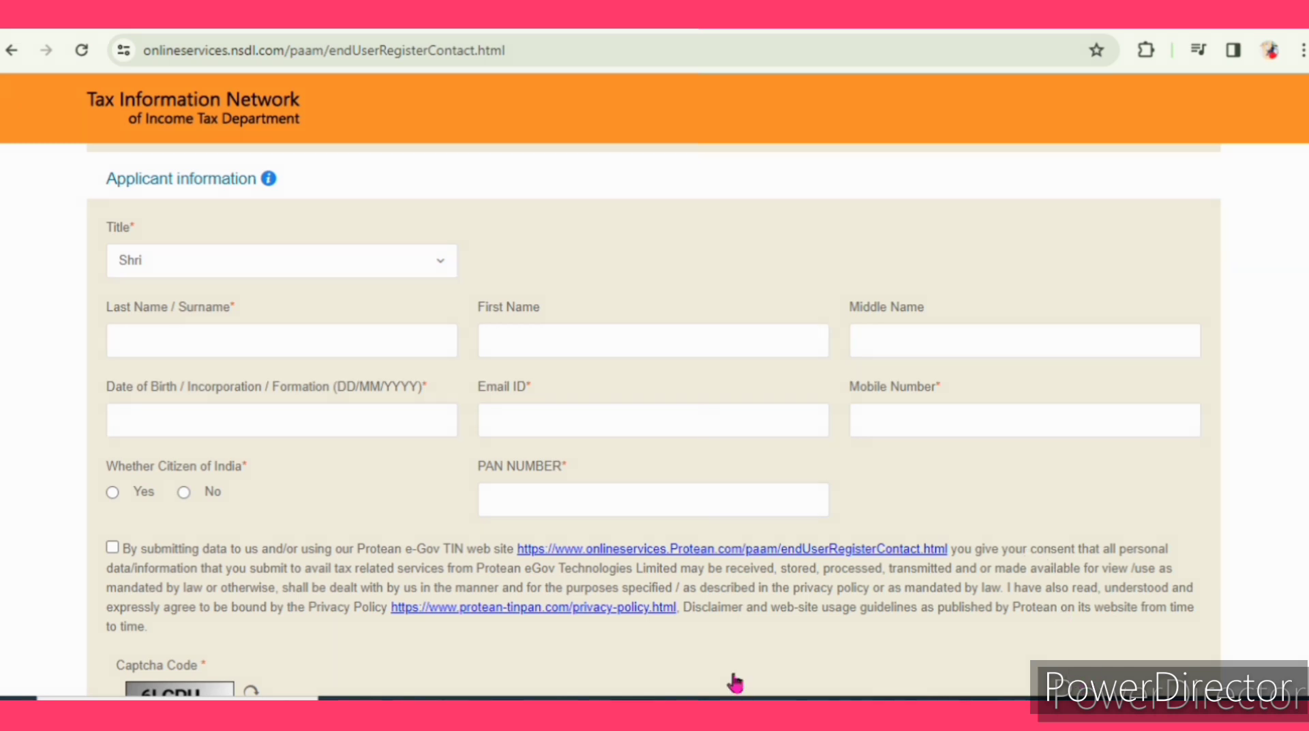
click(207, 337)
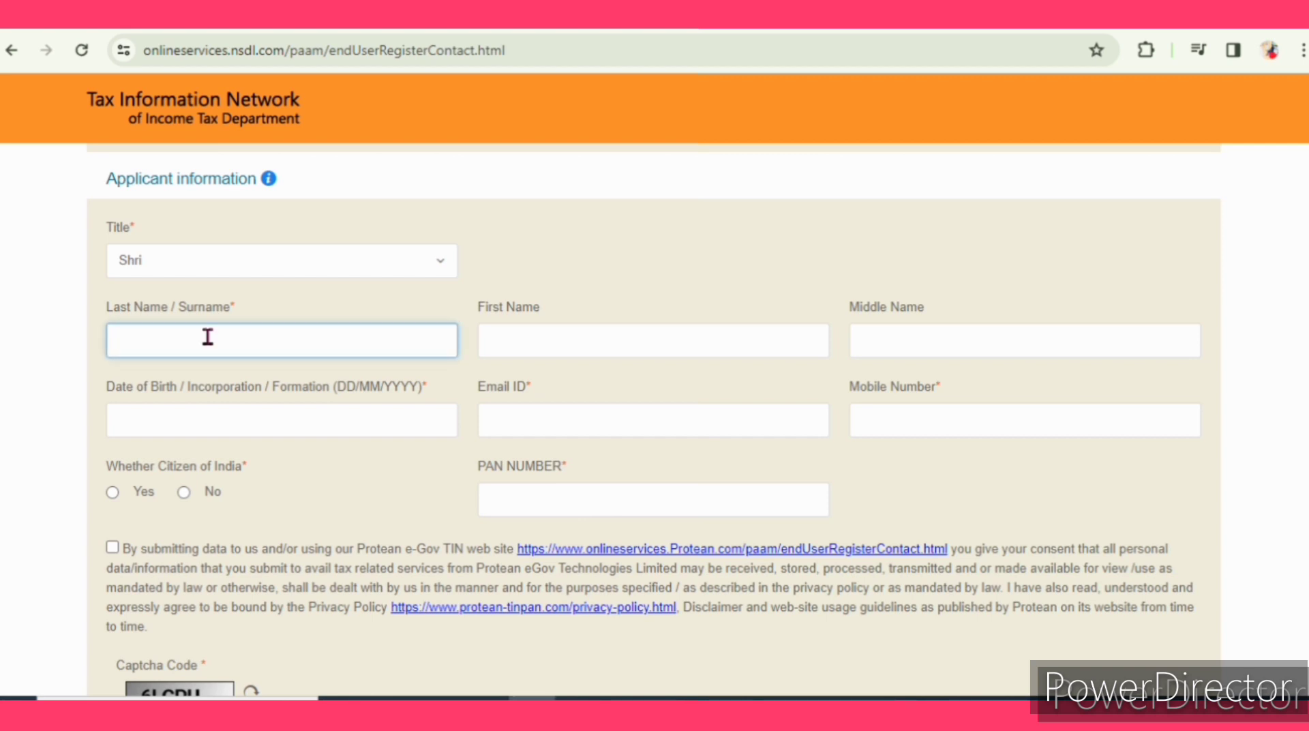
text(EXAMPLE LAST NAME)
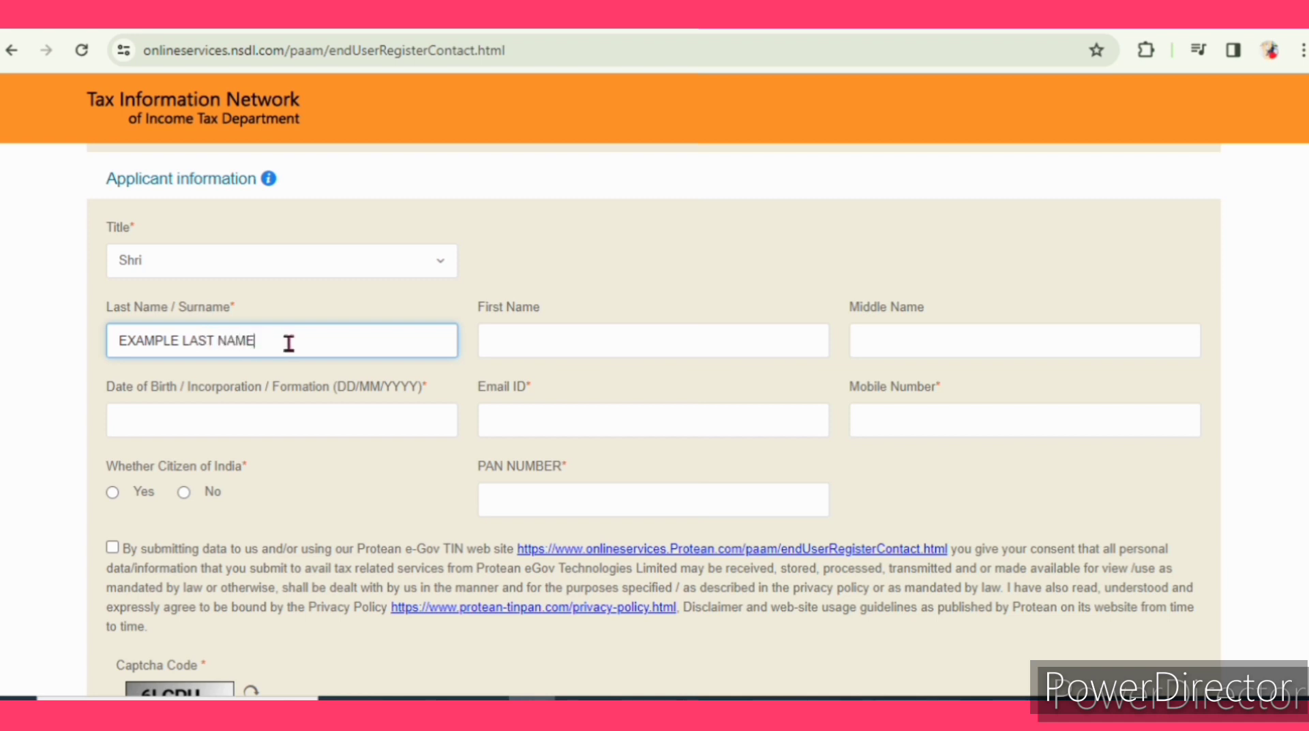
click(556, 343)
text(E)
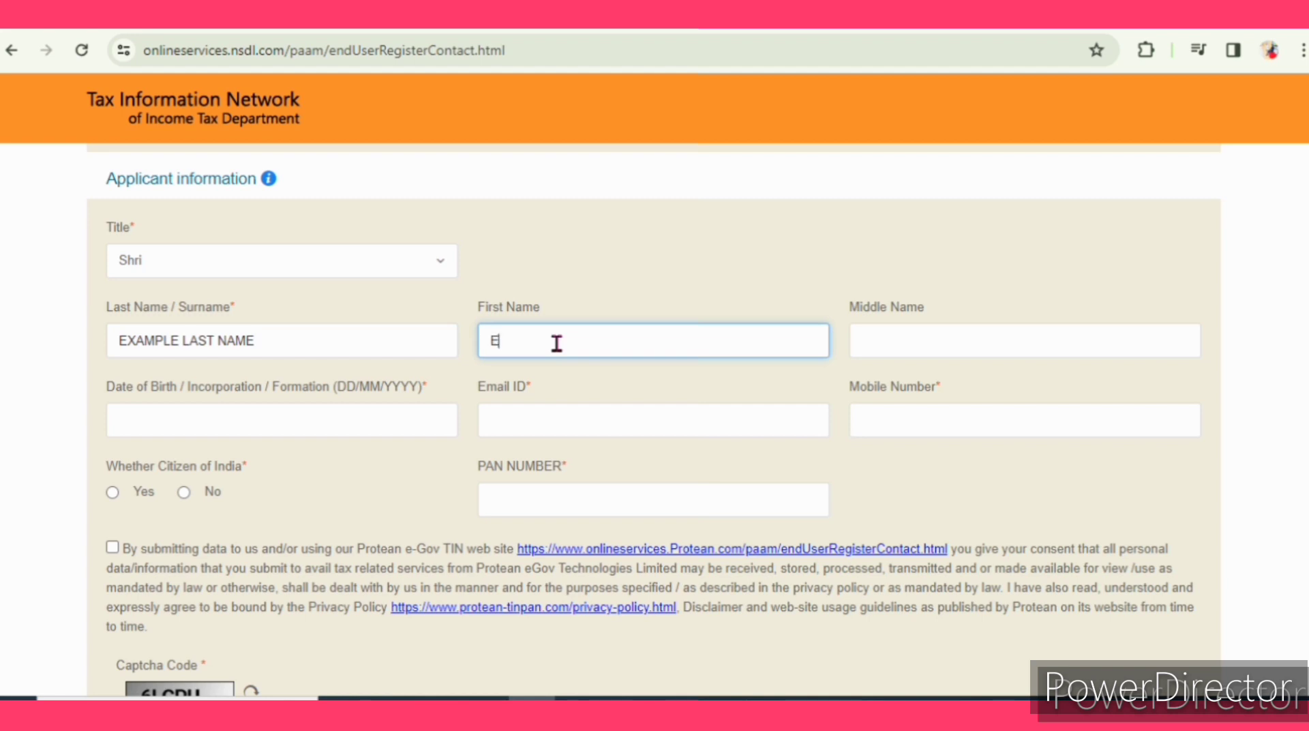
text(XAMPLE FISRT NAME)
click(913, 336)
text(EXAMA)
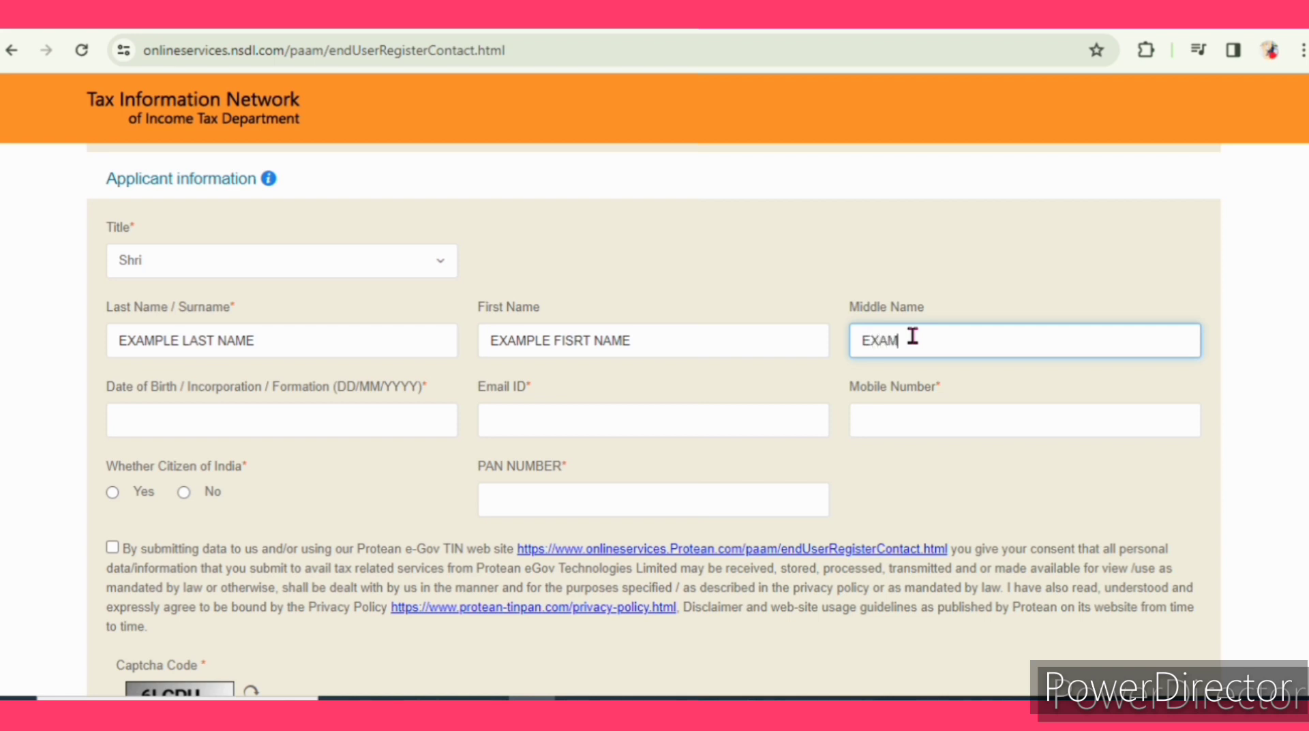
text(PLE MIDDLE NAME)
drag(1023, 345, 849, 351)
key(BackSpace)
Replace the applicant's first name with EXAMPLE FIRST NAME
drag(667, 339, 344, 384)
key(BackSpace)
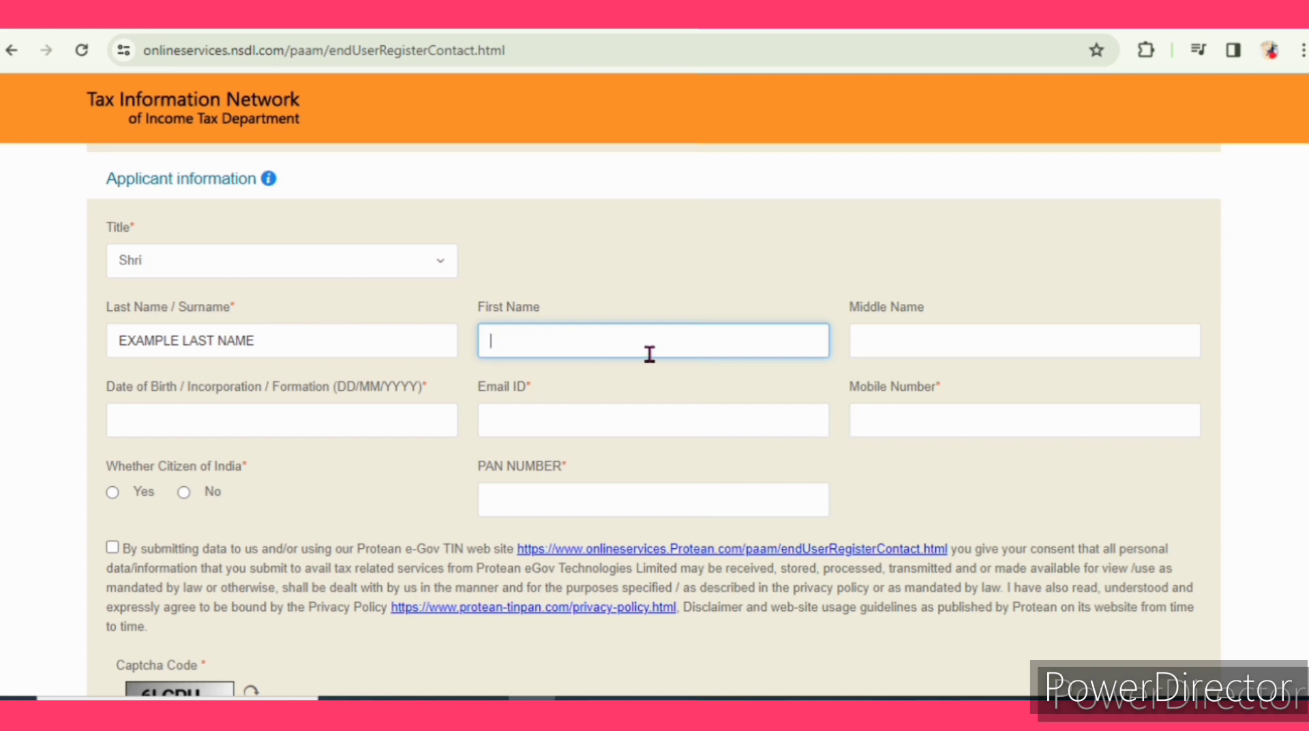
text(EXAMPLE FIRST NAME)
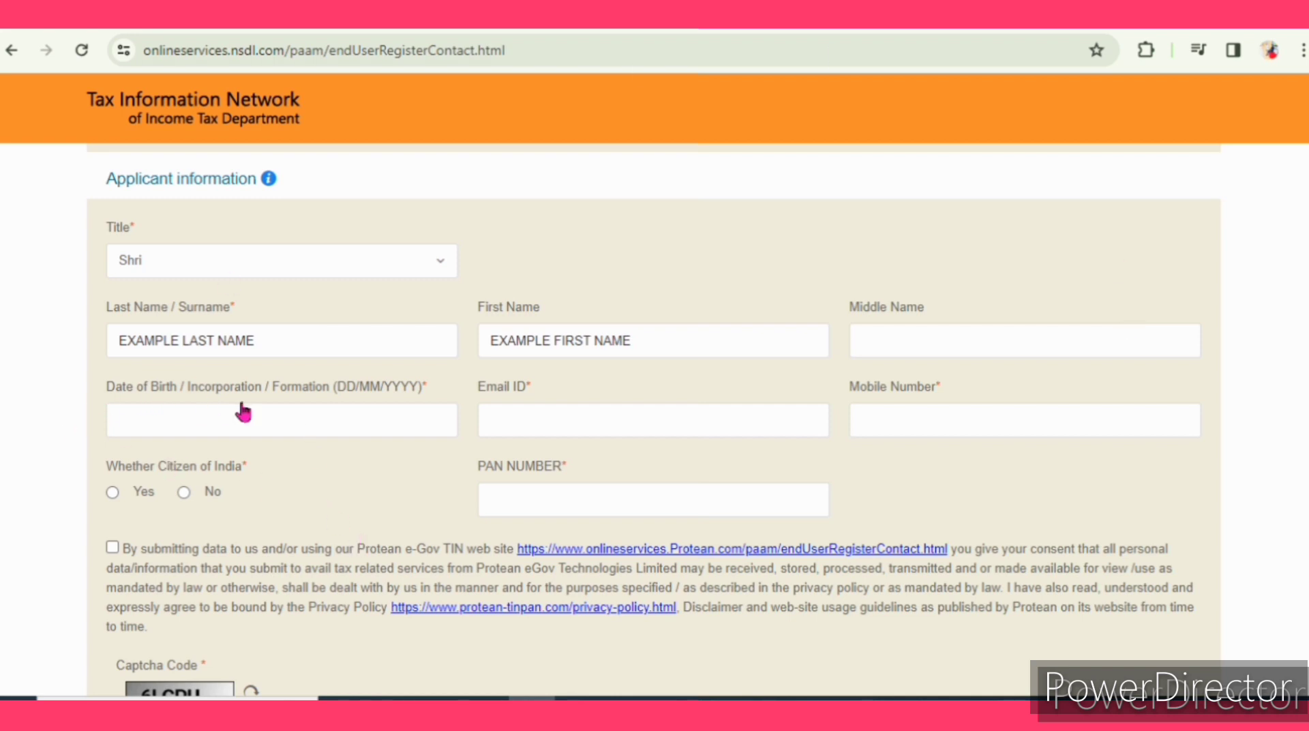
Pick the applicant's date of birth from the calendar by choosing the year, month and day
click(334, 424)
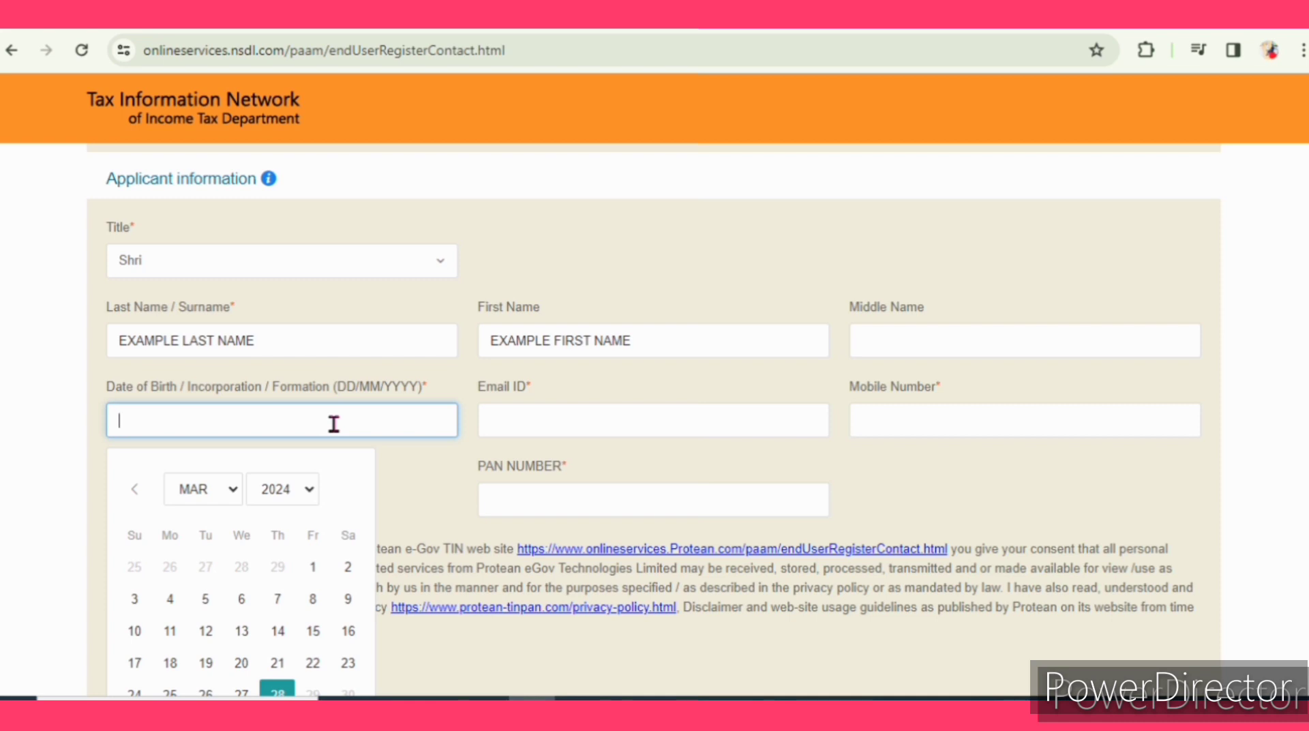
click(282, 493)
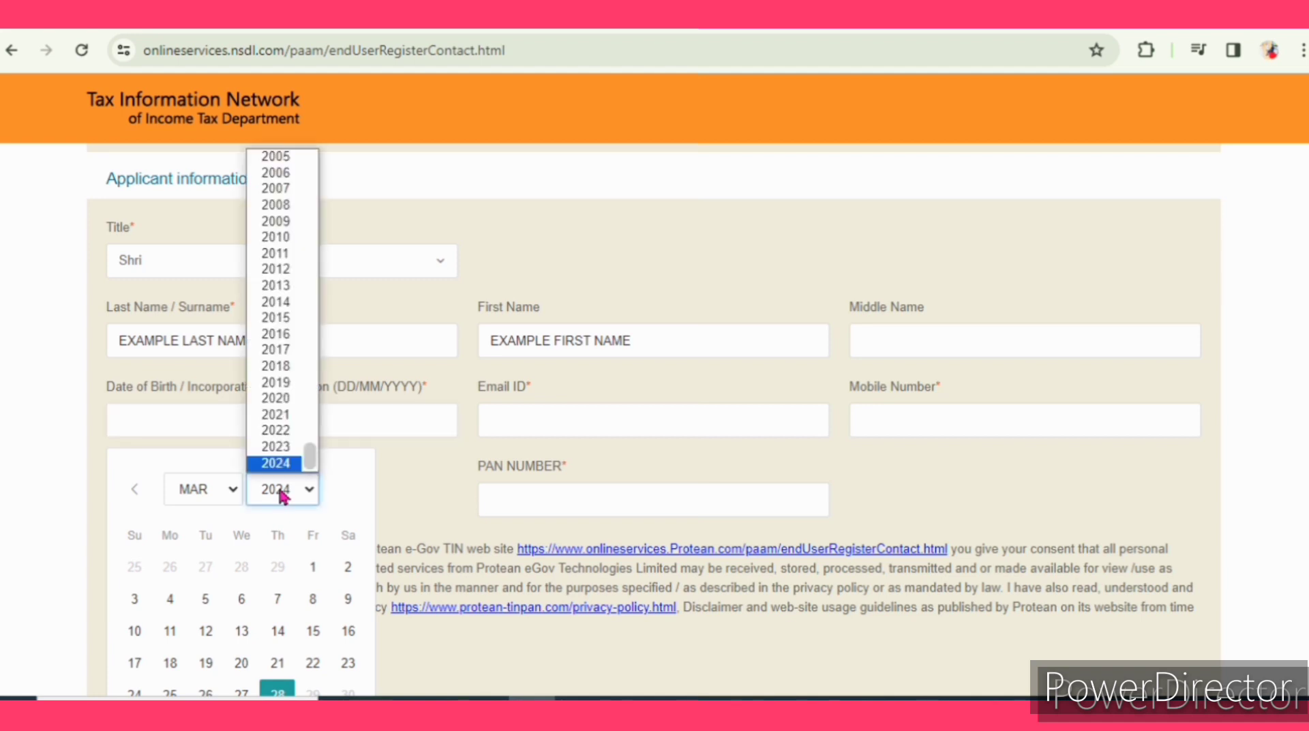
text(1995)
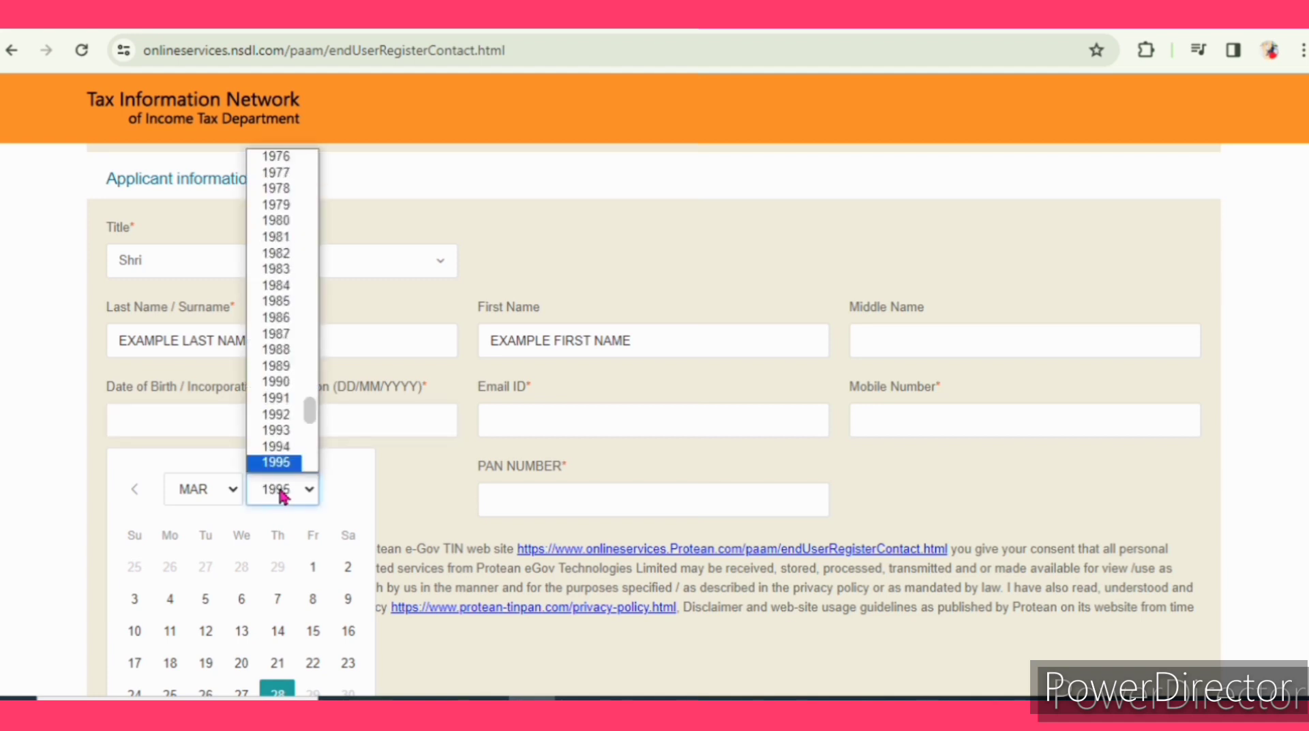
key(Return)
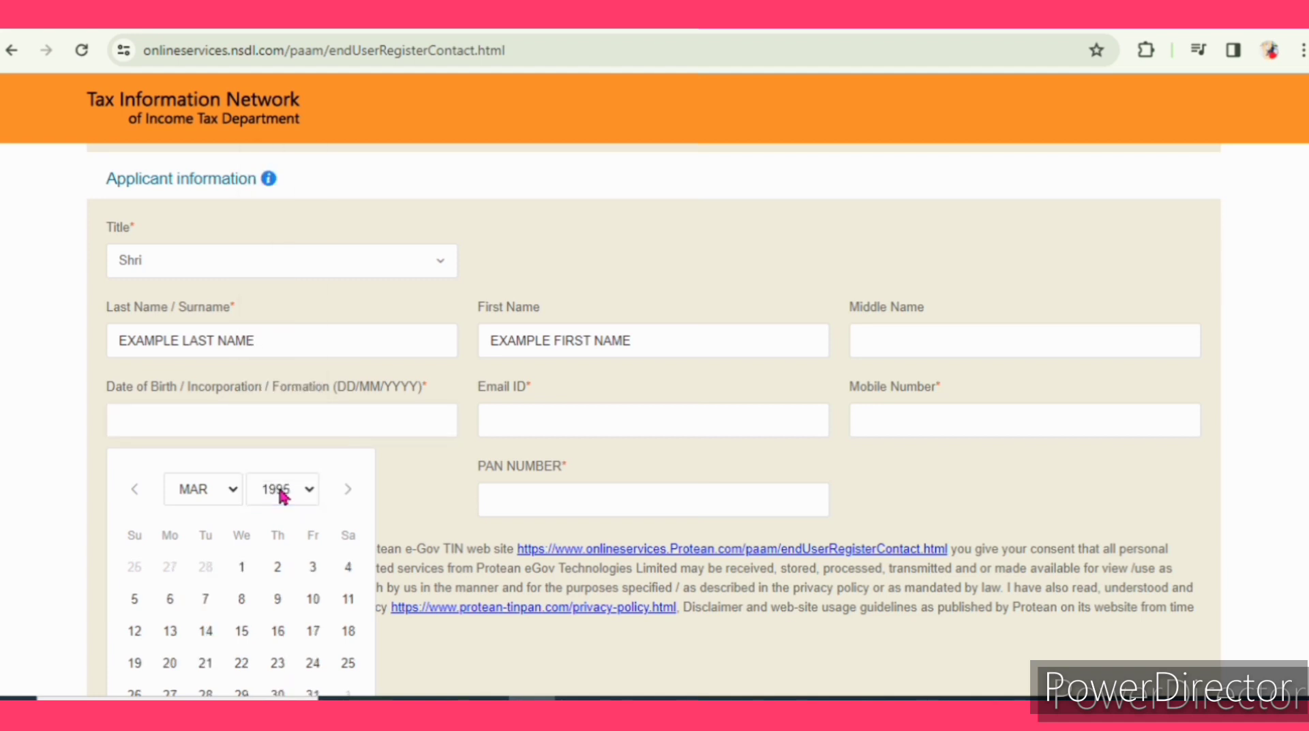
click(202, 490)
click(211, 302)
click(278, 566)
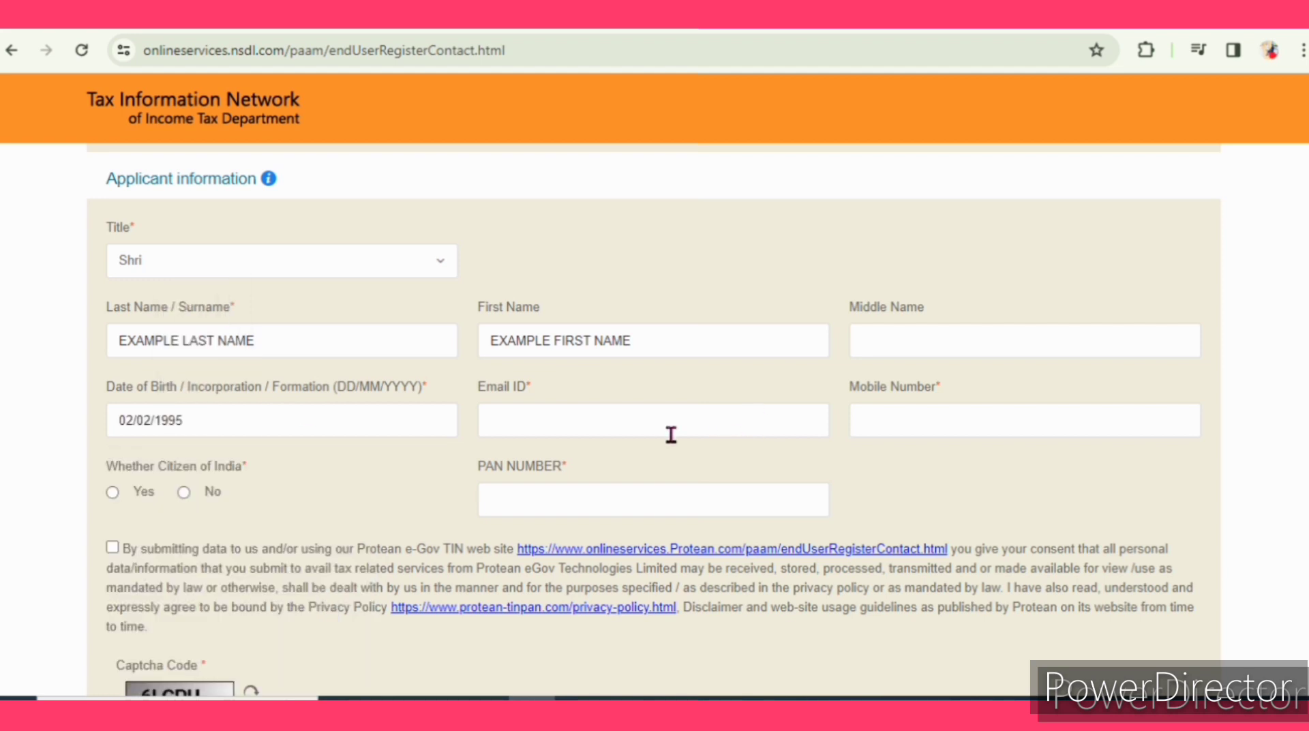
Fill in the applicant's email ID and mobile number
click(628, 418)
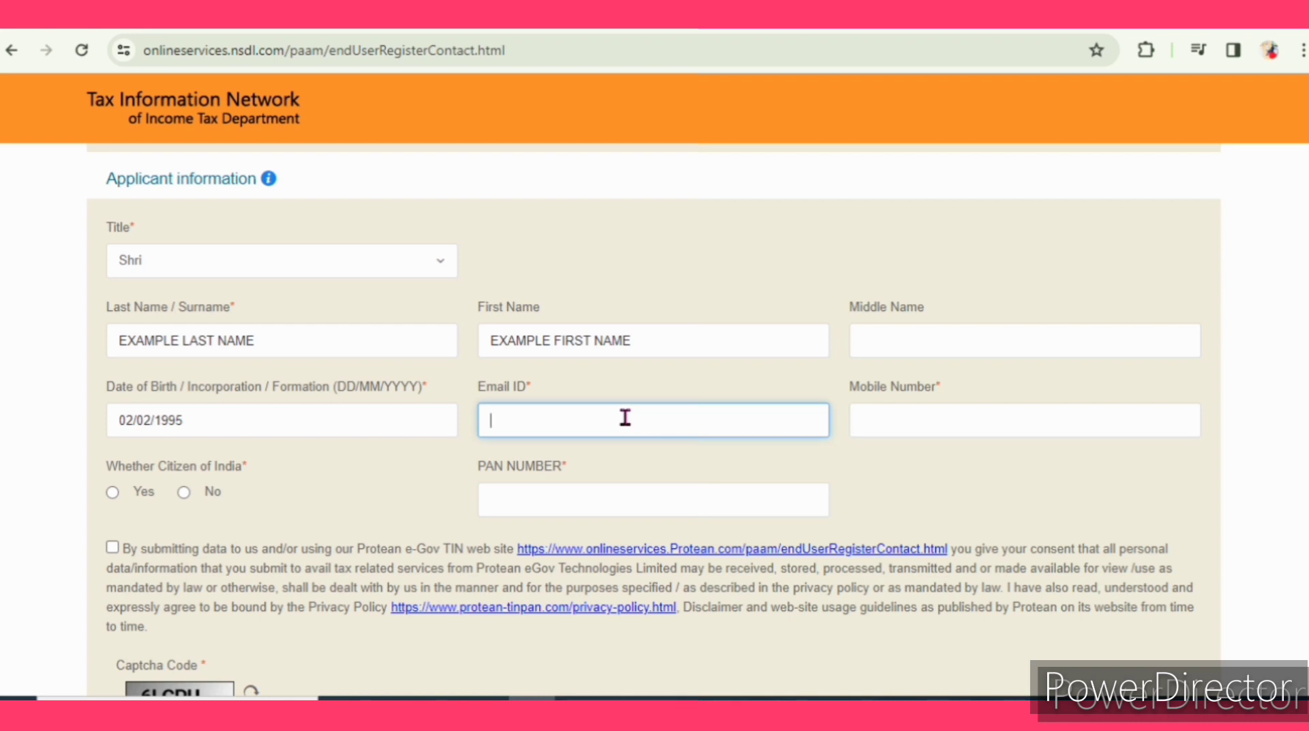
text(EXAMPLE@GMAIL.COM)
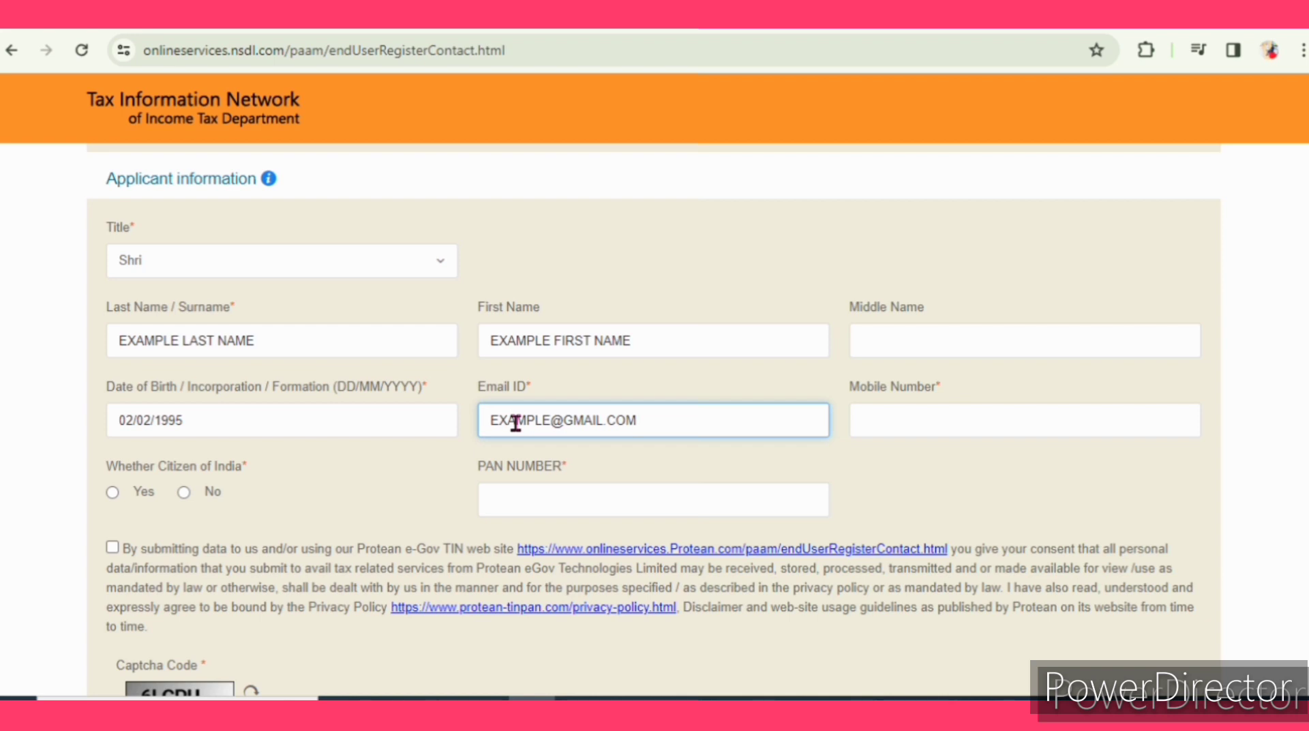
click(864, 429)
text(2222222222)
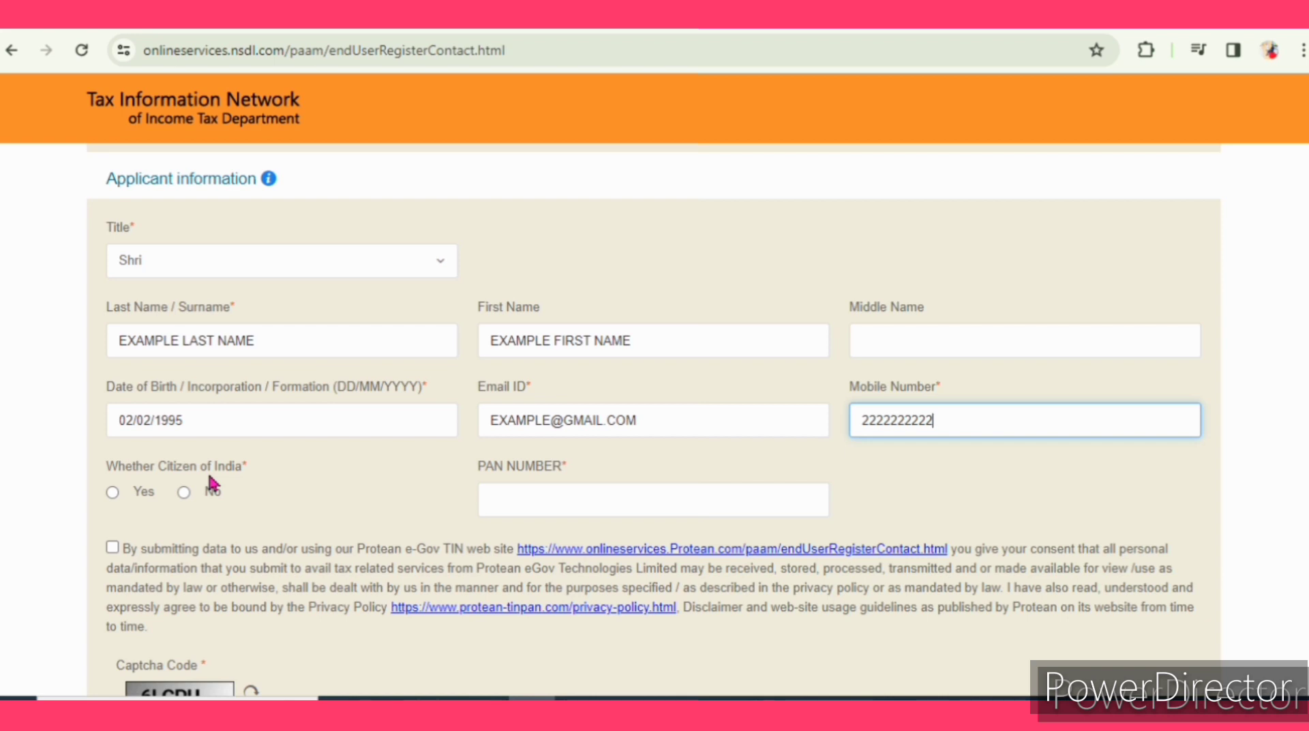
Mark the applicant as a citizen of India and accept the Protean data and privacy consent
click(113, 493)
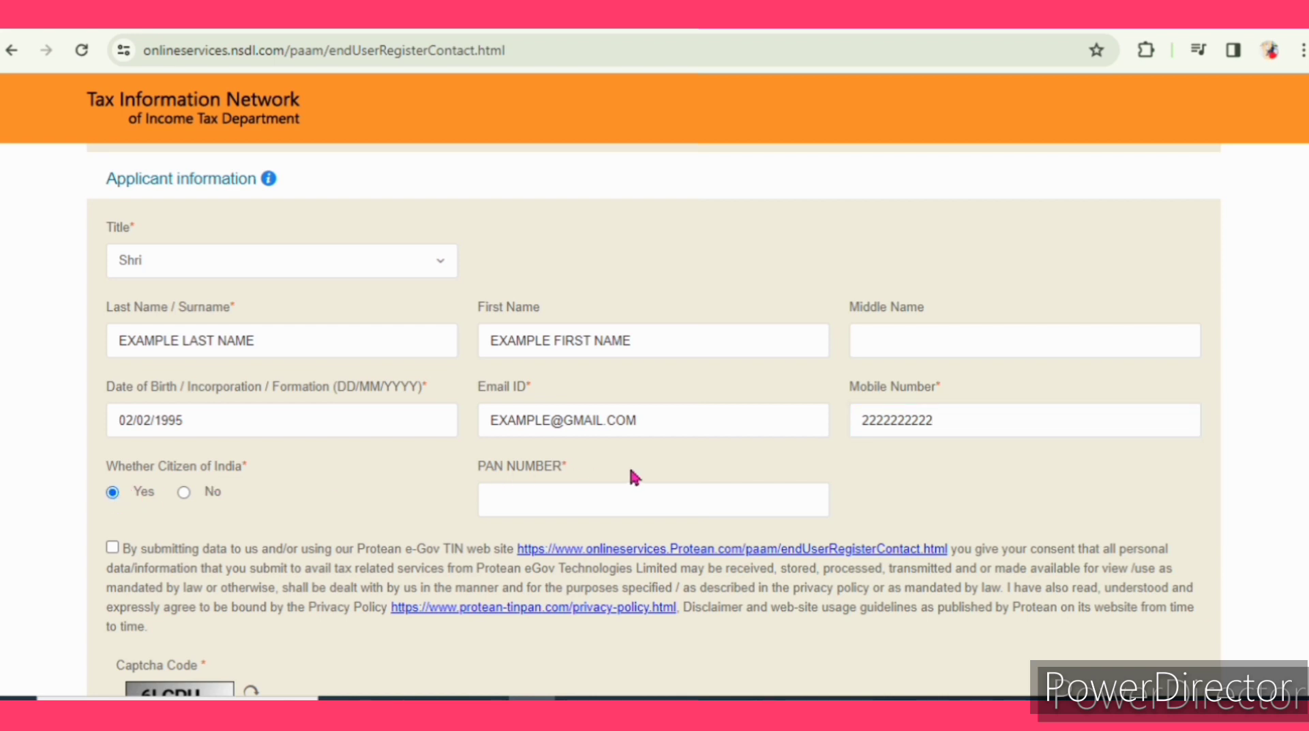
click(540, 501)
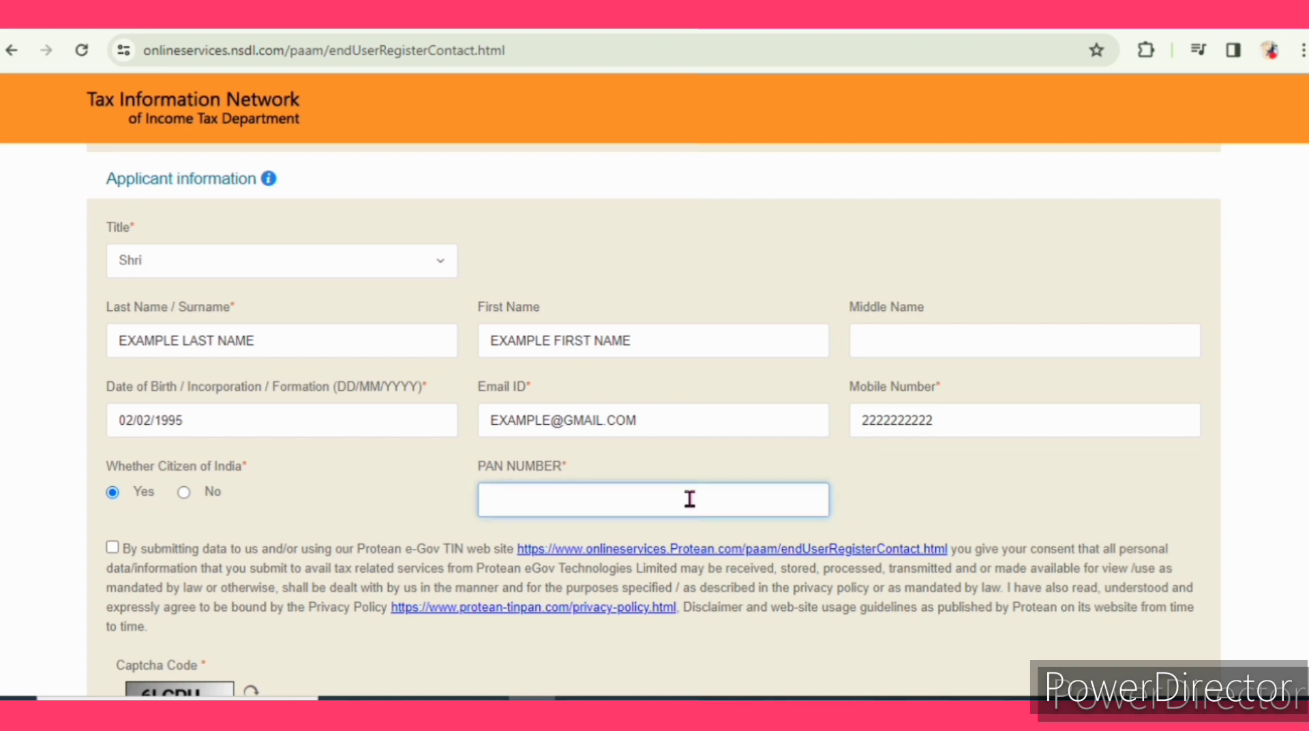
scroll(689, 499, down, 2)
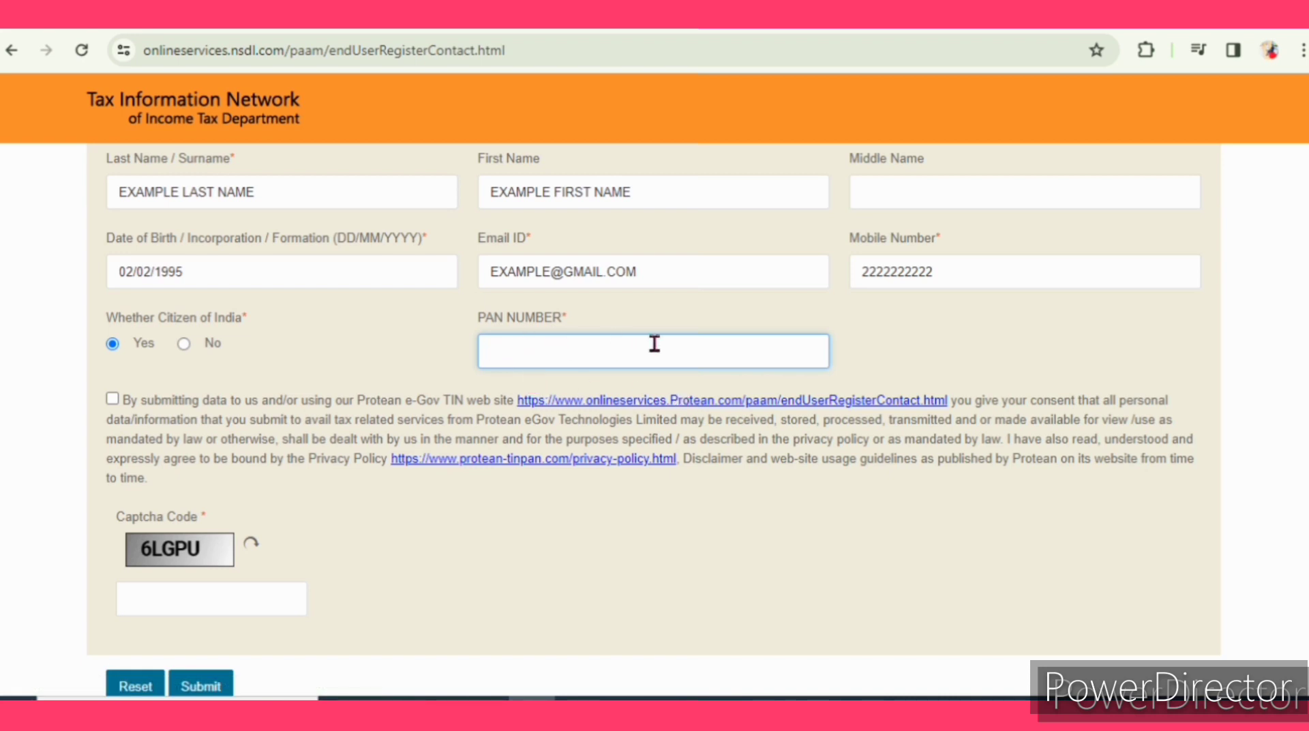
click(114, 400)
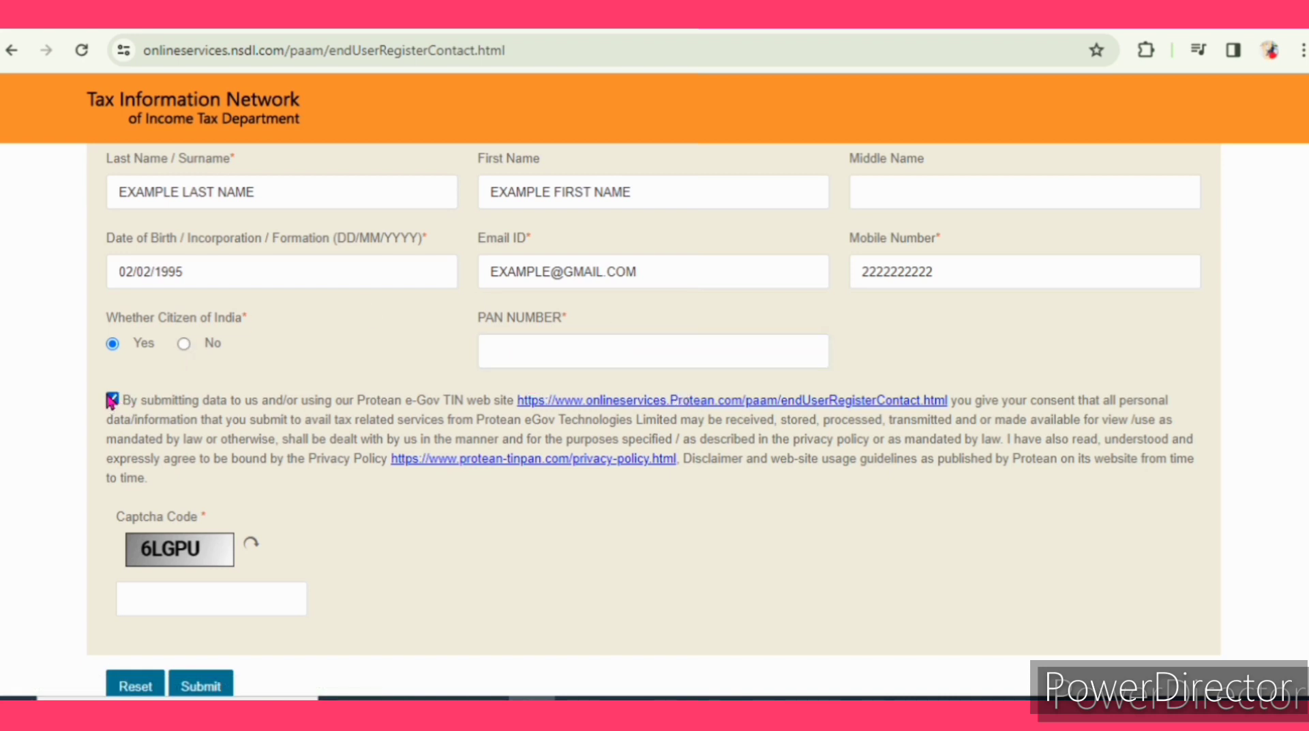
Complete the captcha code and submit the initial PAN application details
click(219, 595)
click(393, 595)
click(219, 684)
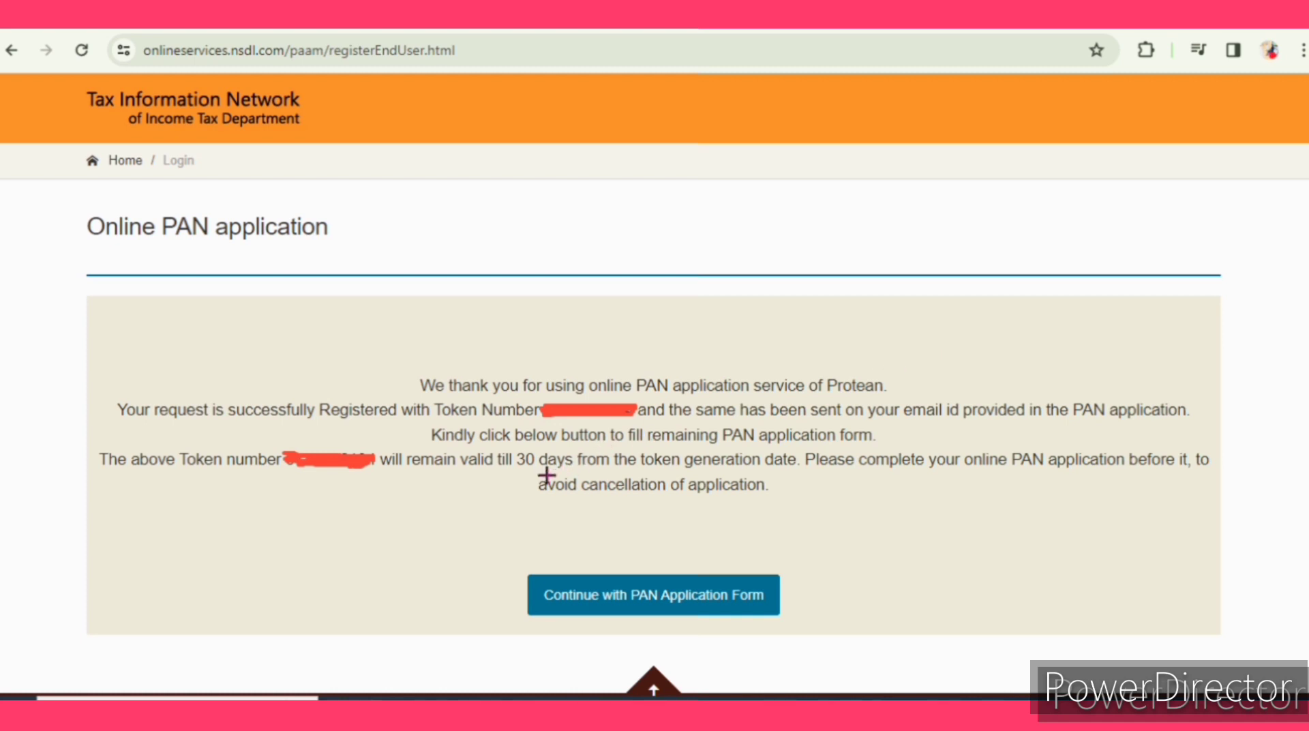
Continue with the PAN Application Form and bring up the document submission options in Personal Details
drag(509, 473, 567, 471)
click(650, 597)
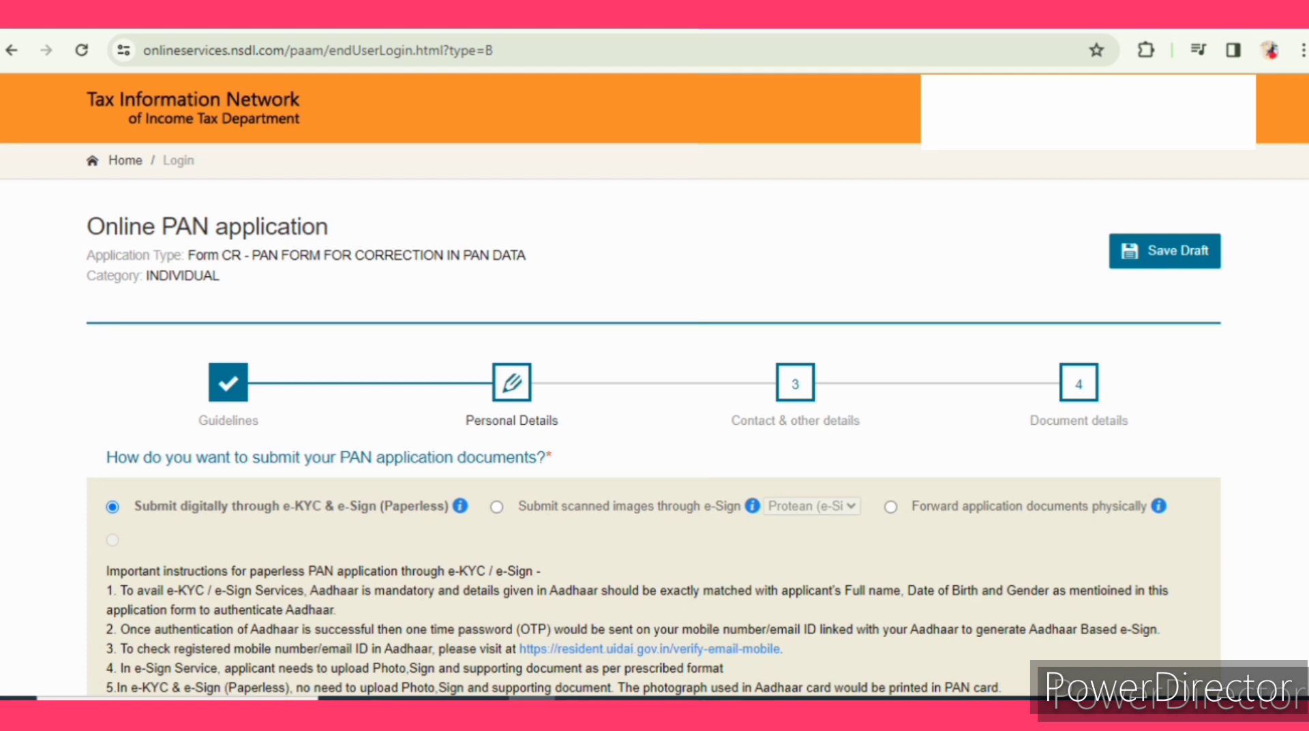
scroll(1268, 205, down, 2)
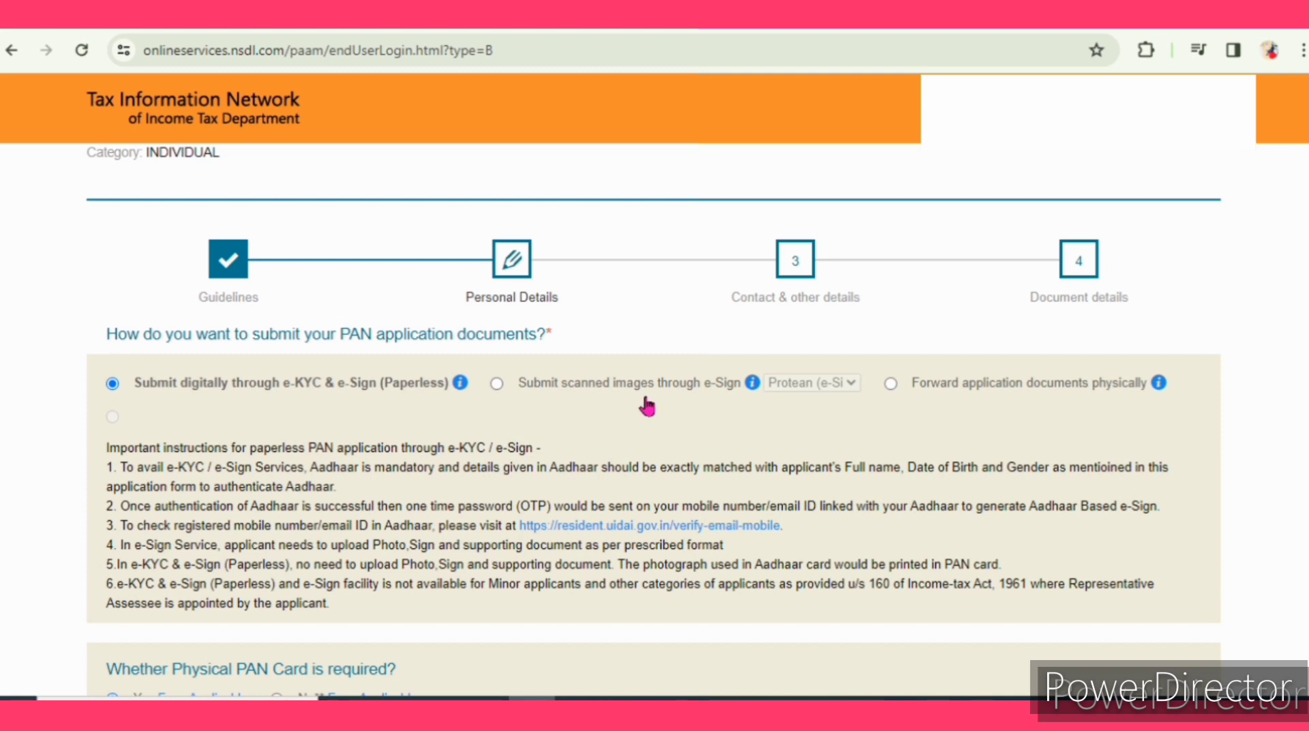
Choose to submit scanned images through e-Sign and select Yes for requiring a physical PAN card
click(497, 384)
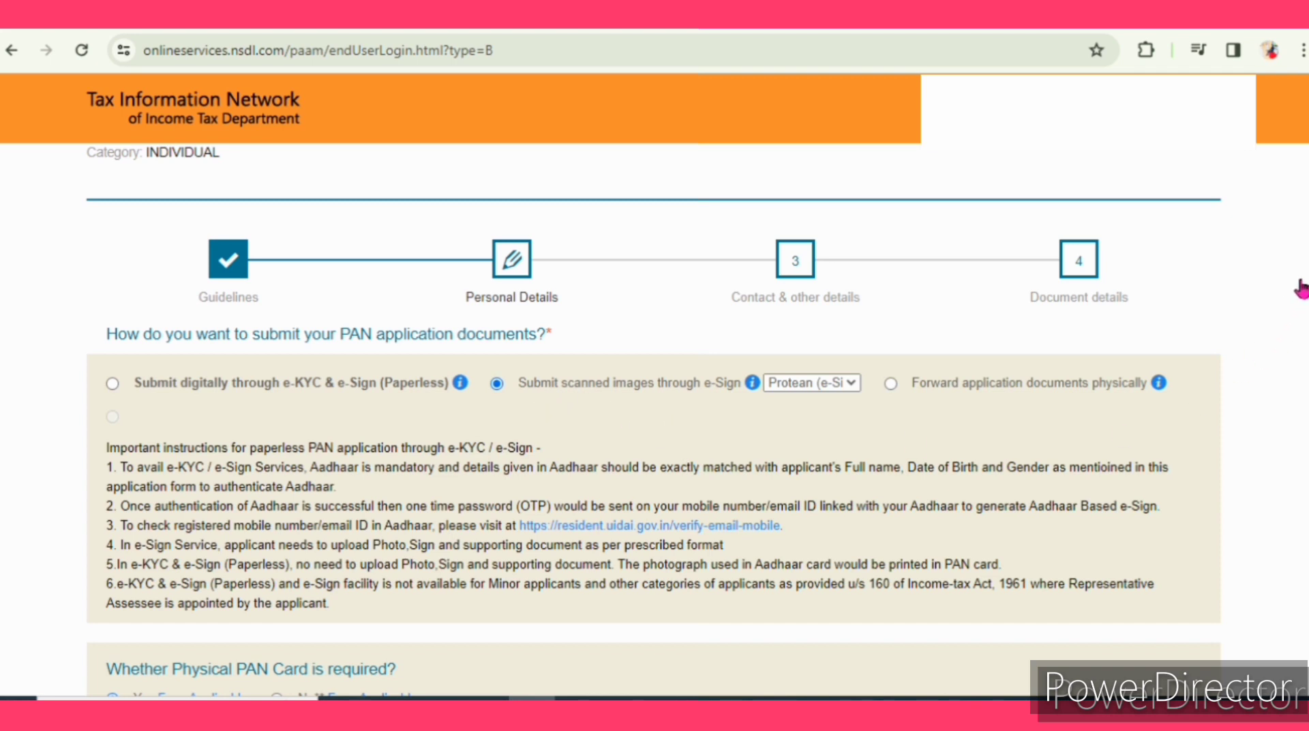
scroll(654, 420, down, 4)
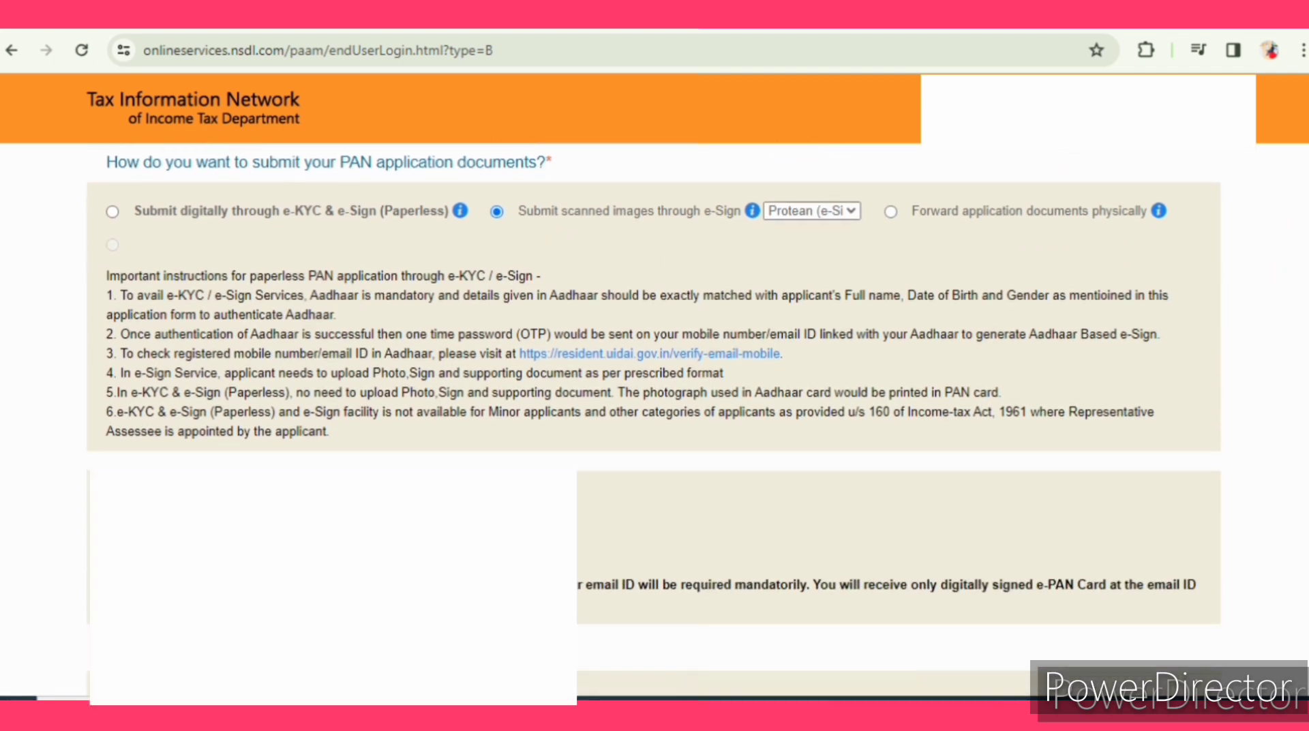
scroll(769, 357, down, 1)
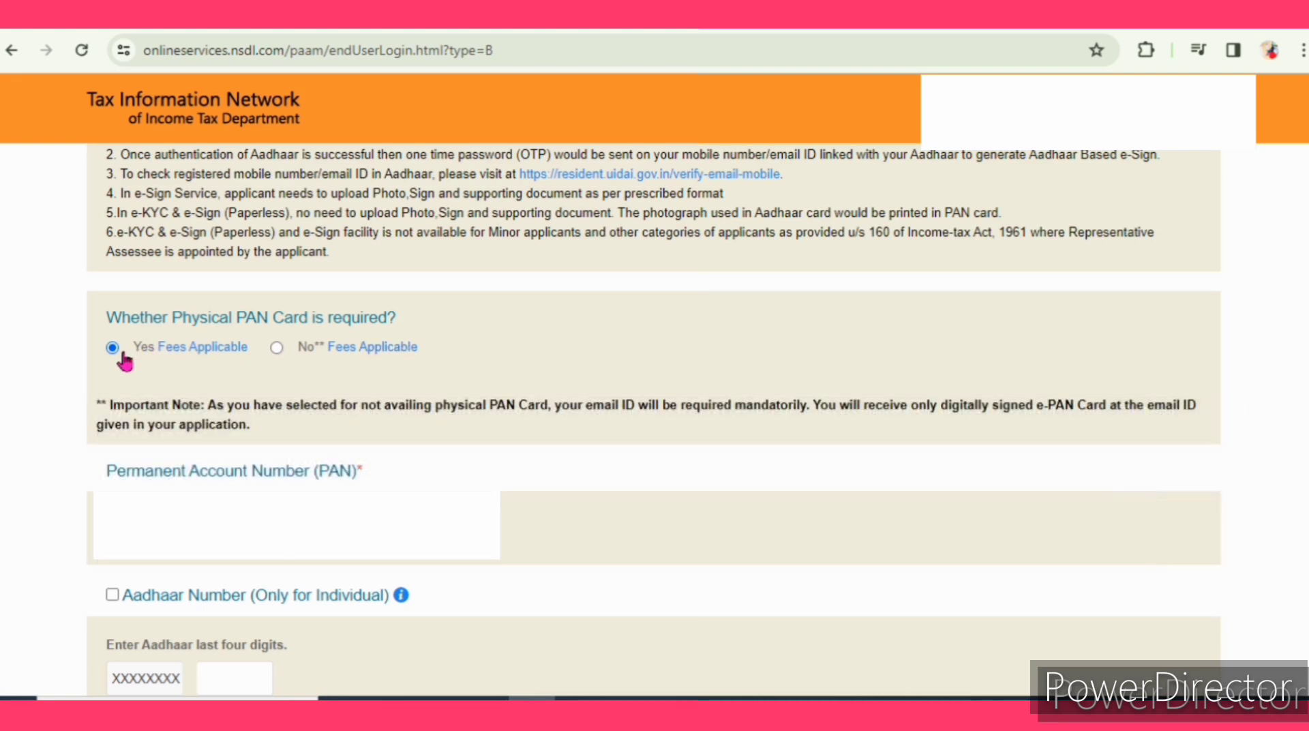
mouse_move(203, 353)
click(278, 349)
mouse_move(401, 349)
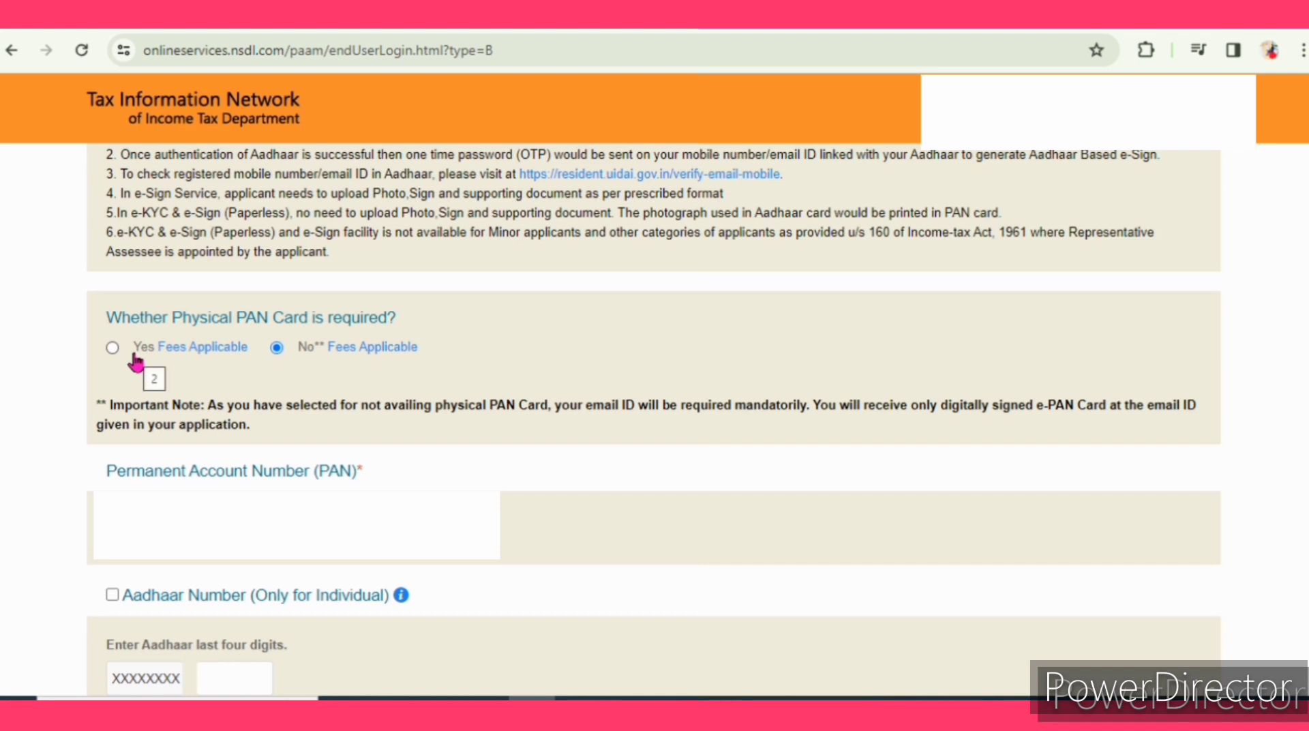
click(113, 348)
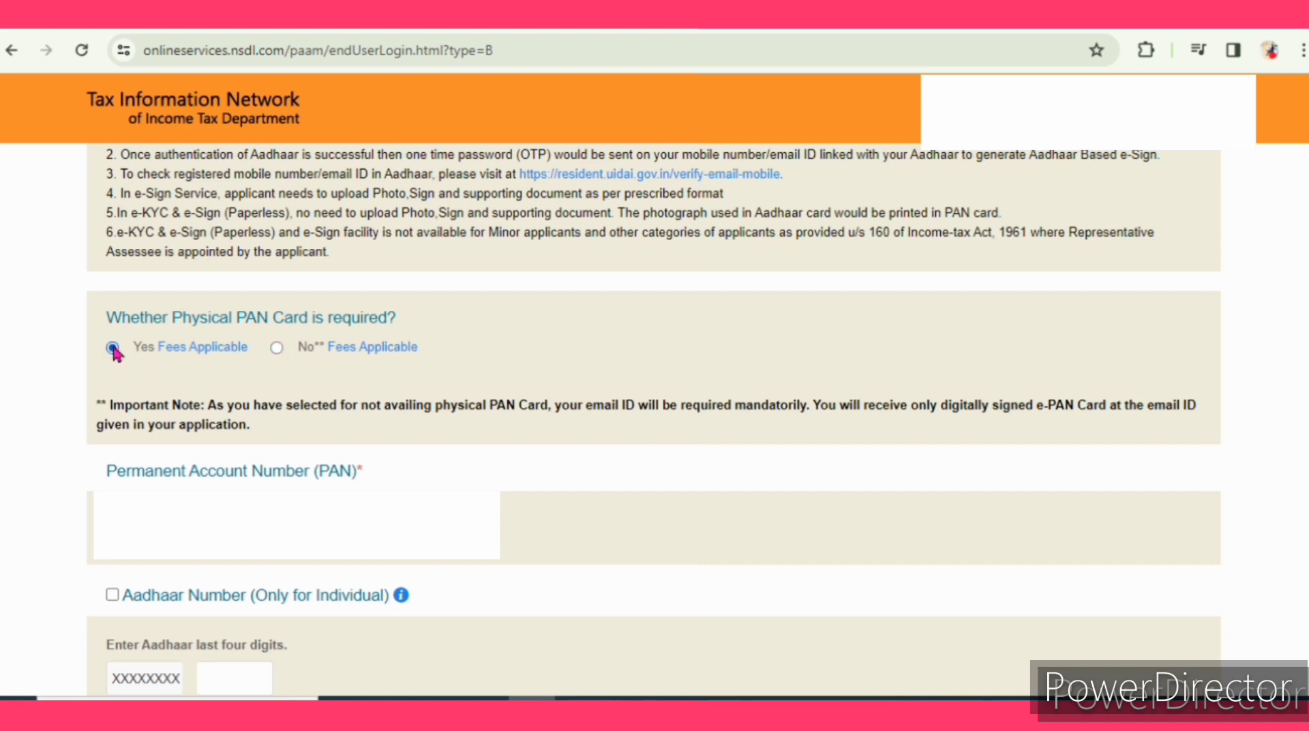
Review the PAN, Aadhaar number, name as per Aadhaar and applicant's full name sections of Personal Details
scroll(809, 570, down, 3)
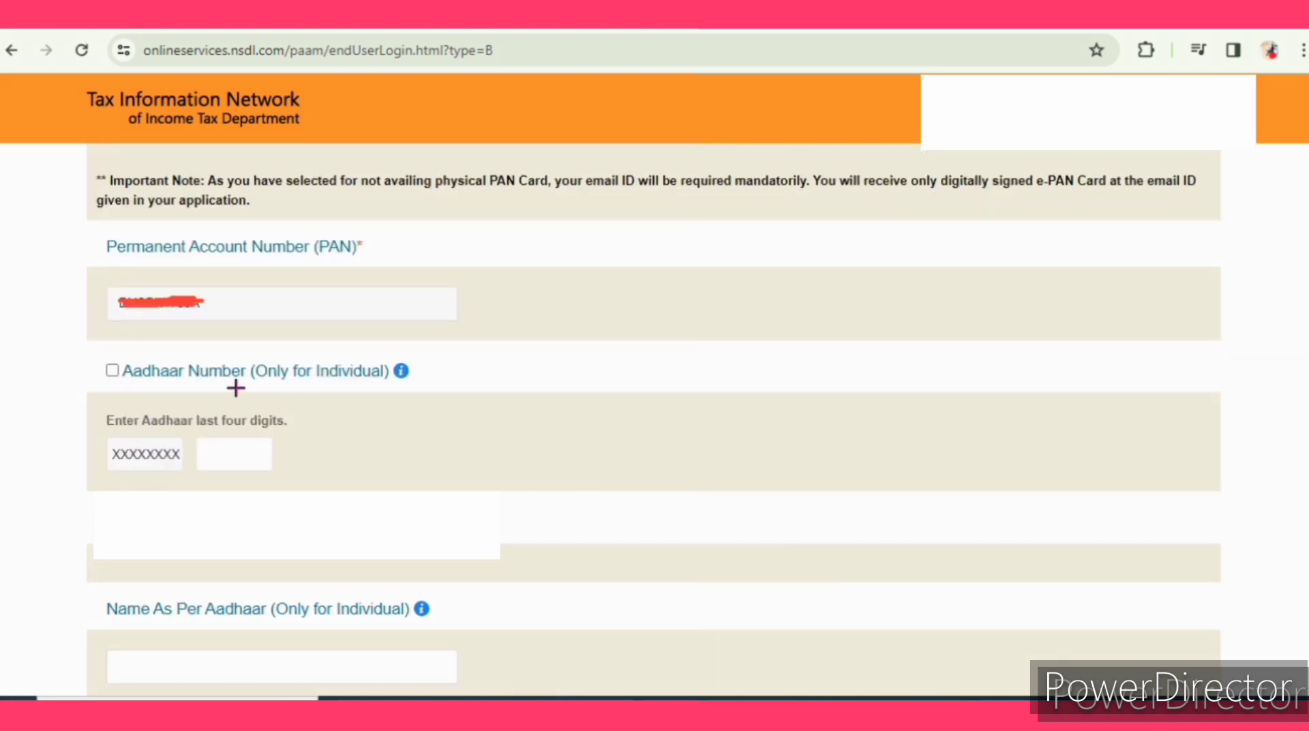
mouse_move(68, 229)
mouse_down()
mouse_move(119, 285)
mouse_move(504, 329)
mouse_up()
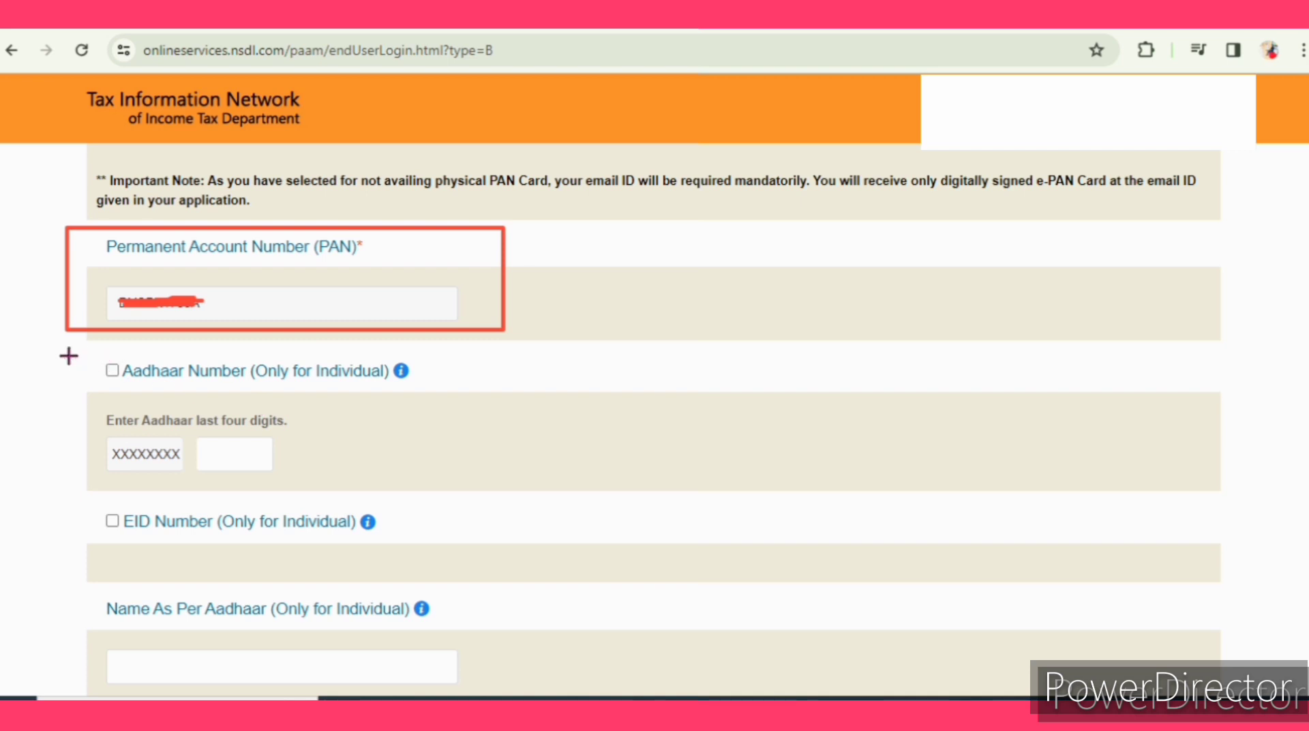
mouse_move(63, 345)
mouse_down()
mouse_move(193, 467)
mouse_move(401, 479)
mouse_move(502, 463)
mouse_up()
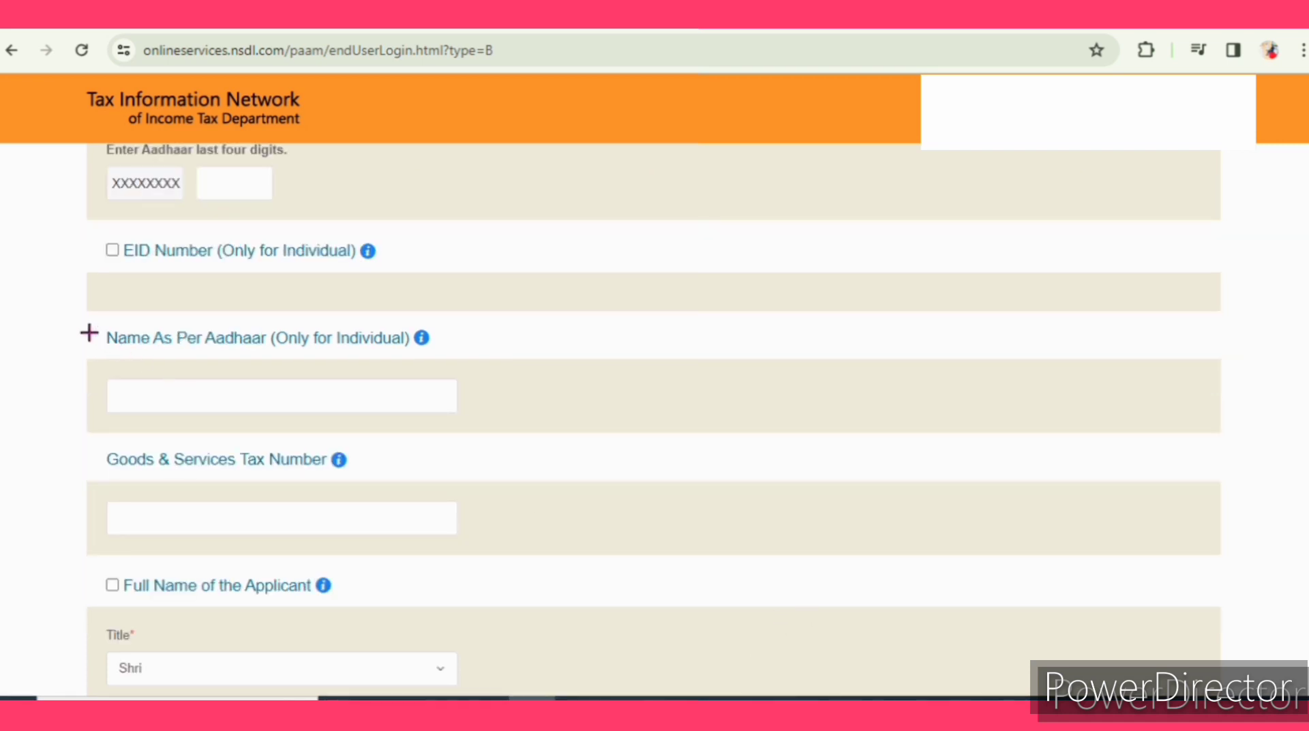
mouse_move(66, 304)
mouse_down()
mouse_move(131, 391)
mouse_move(506, 429)
mouse_up()
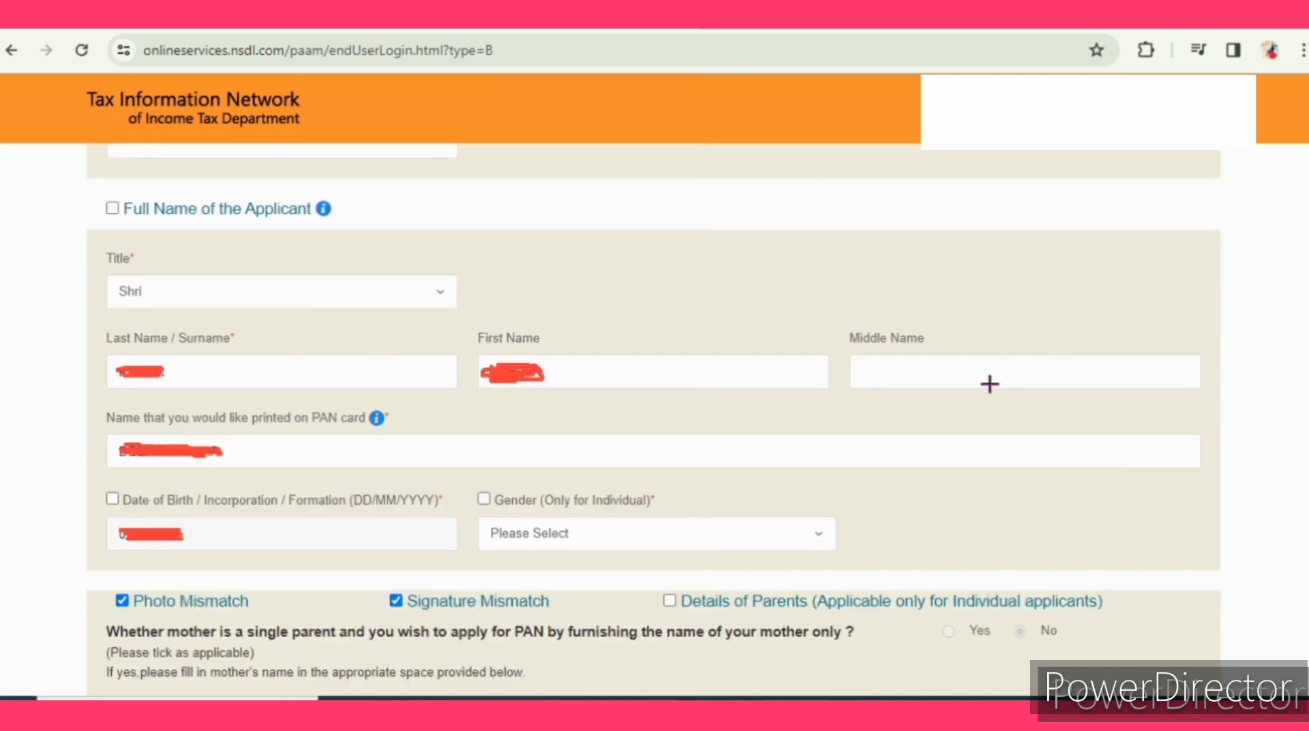
drag(62, 184, 127, 307)
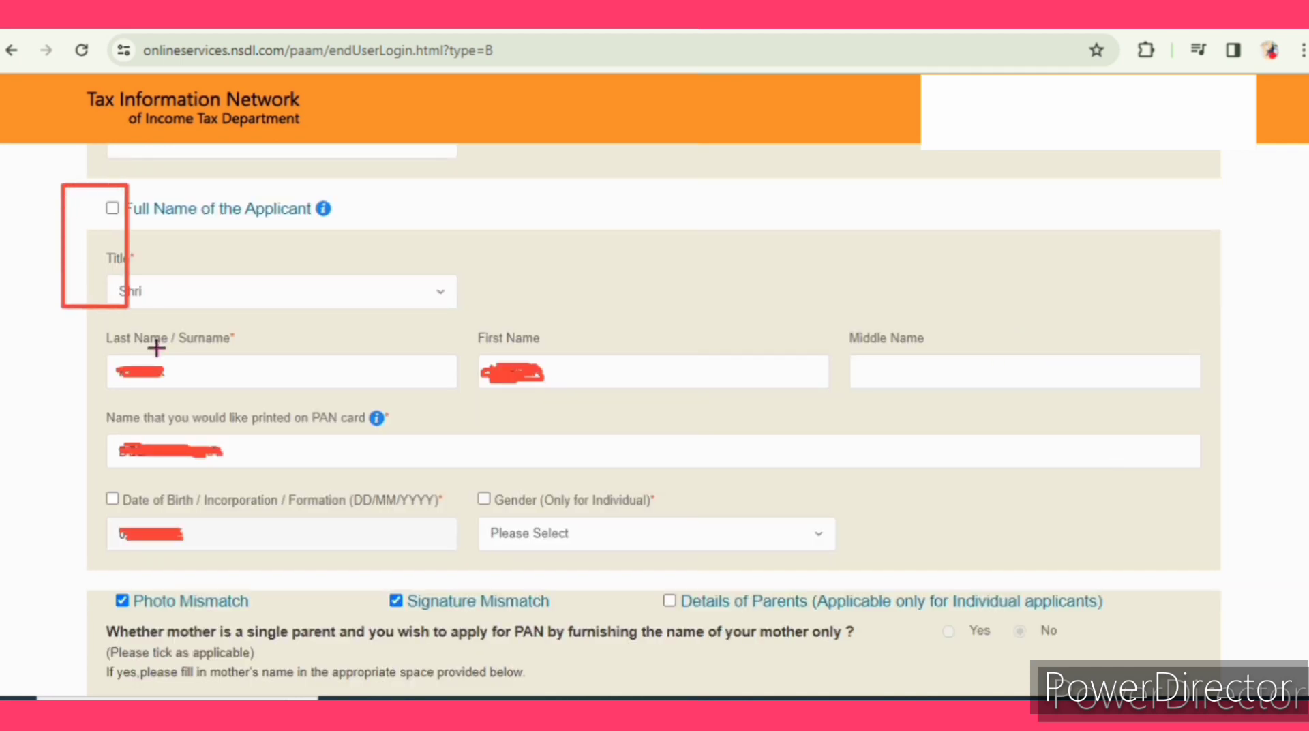
mouse_move(156, 348)
mouse_down()
mouse_move(491, 532)
mouse_move(748, 573)
mouse_move(1017, 544)
mouse_move(1152, 560)
mouse_up()
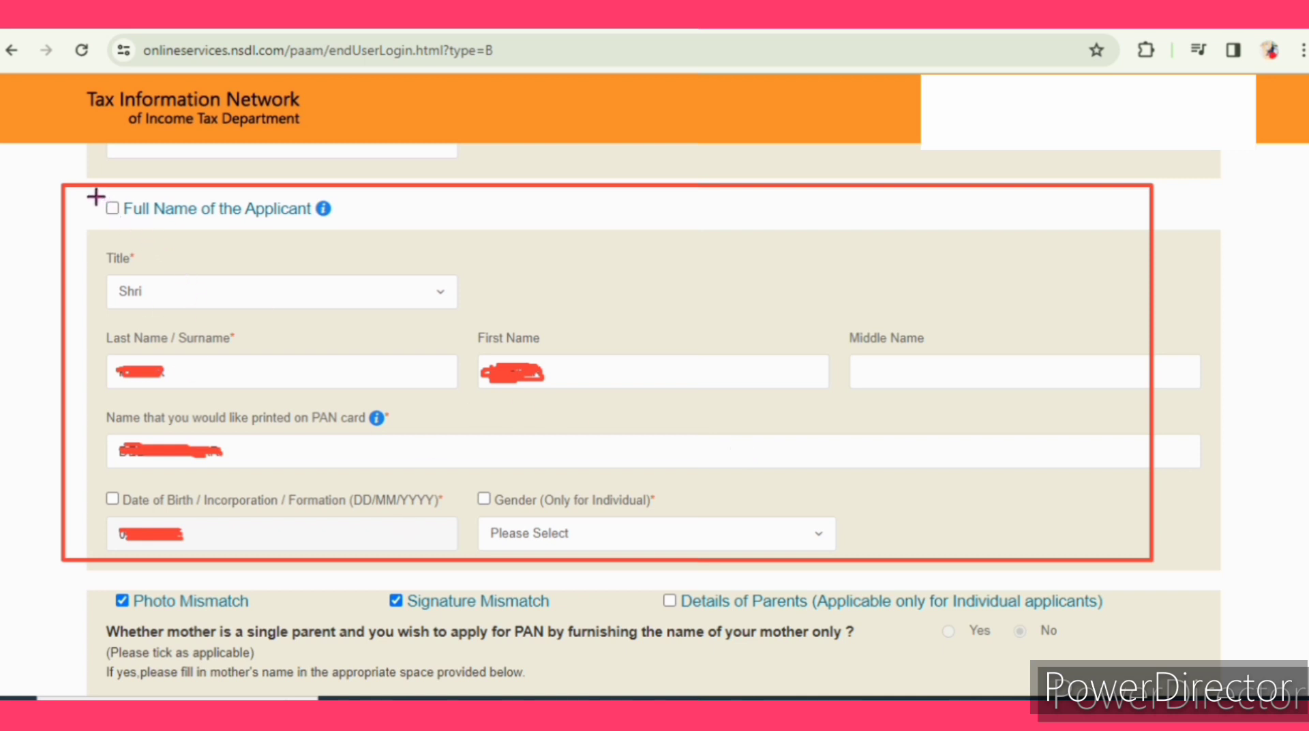
mouse_move(96, 197)
mouse_down()
mouse_move(109, 227)
mouse_move(127, 225)
mouse_up()
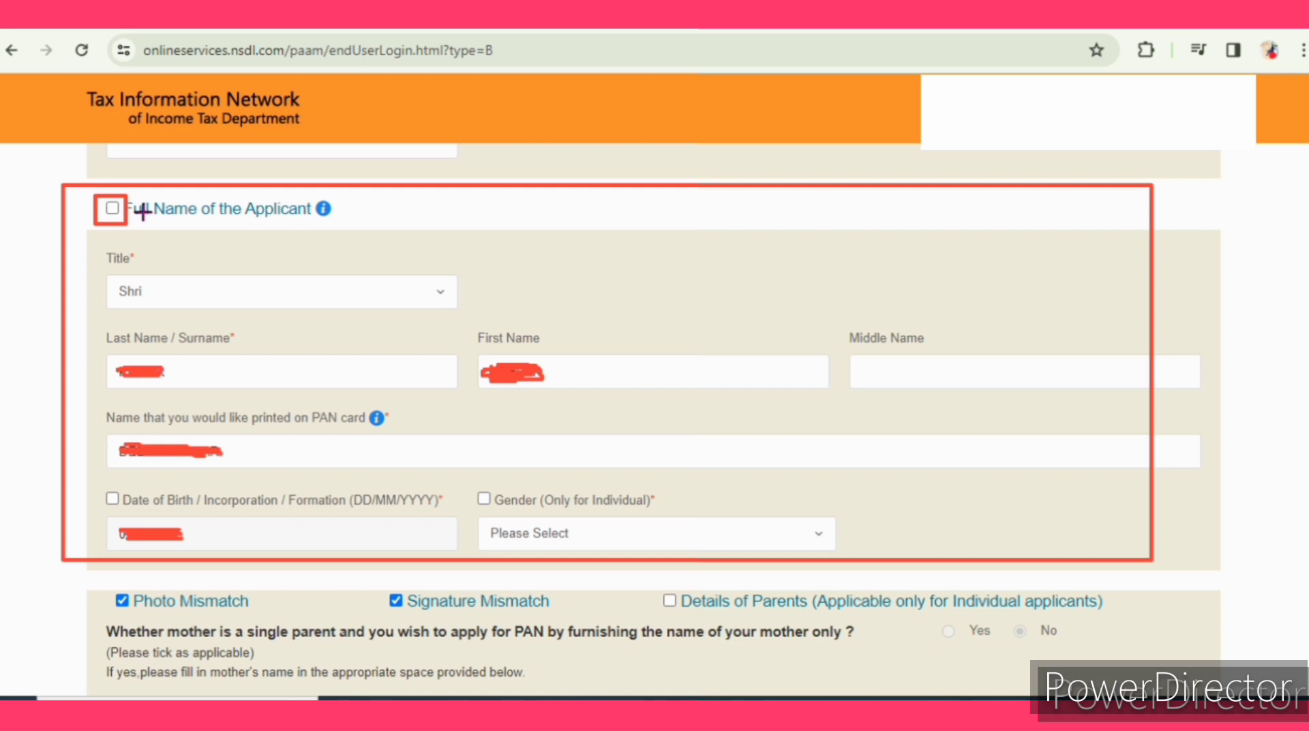
Check the photo and signature mismatch options and the parents' name section, and continue to Contact & other details
scroll(789, 635, down, 6)
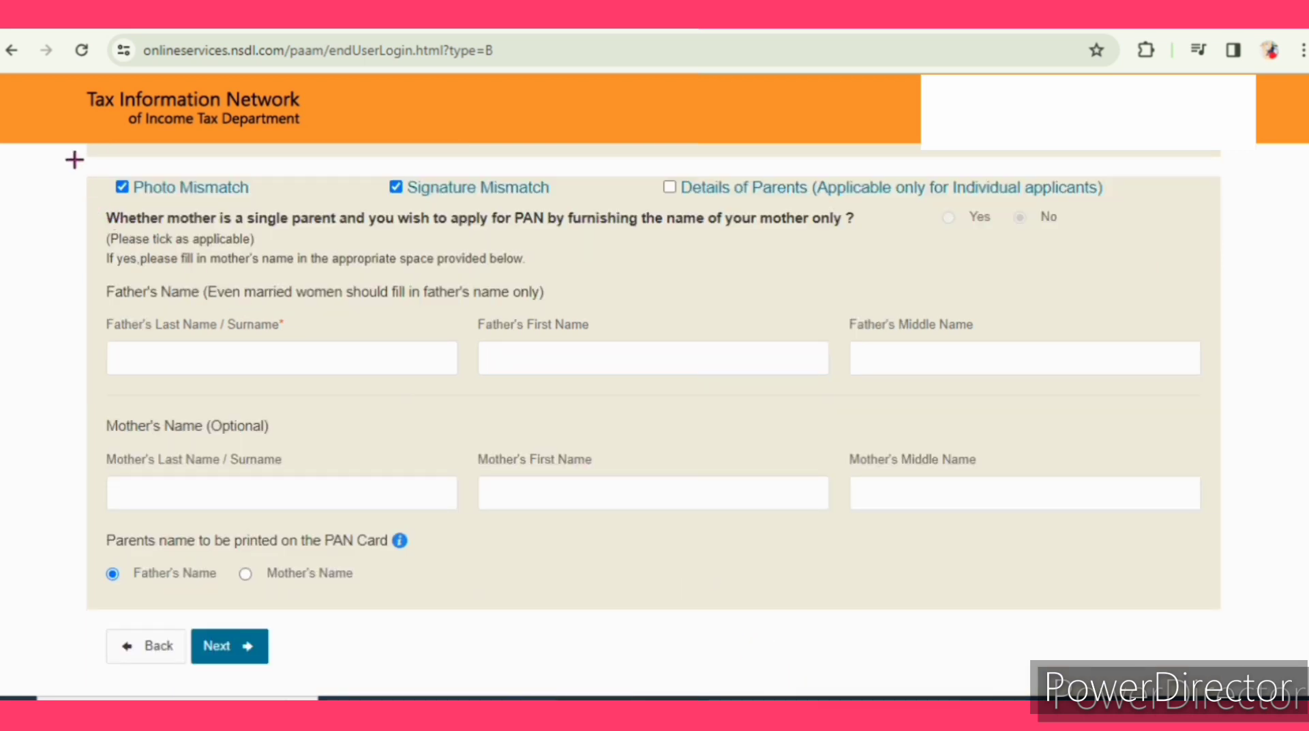
mouse_move(73, 160)
mouse_down()
mouse_move(238, 213)
mouse_move(599, 212)
mouse_up()
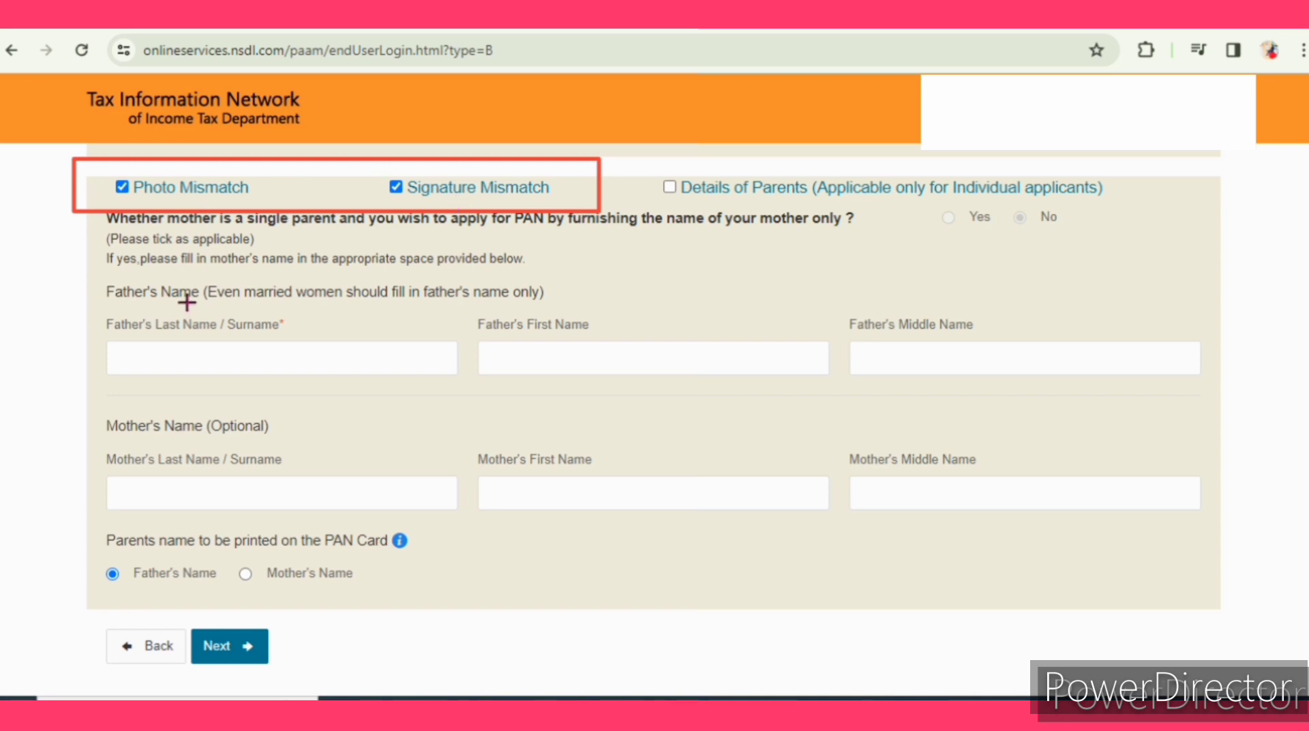
mouse_move(79, 260)
mouse_down()
mouse_move(252, 391)
mouse_move(596, 421)
mouse_move(1250, 414)
mouse_up()
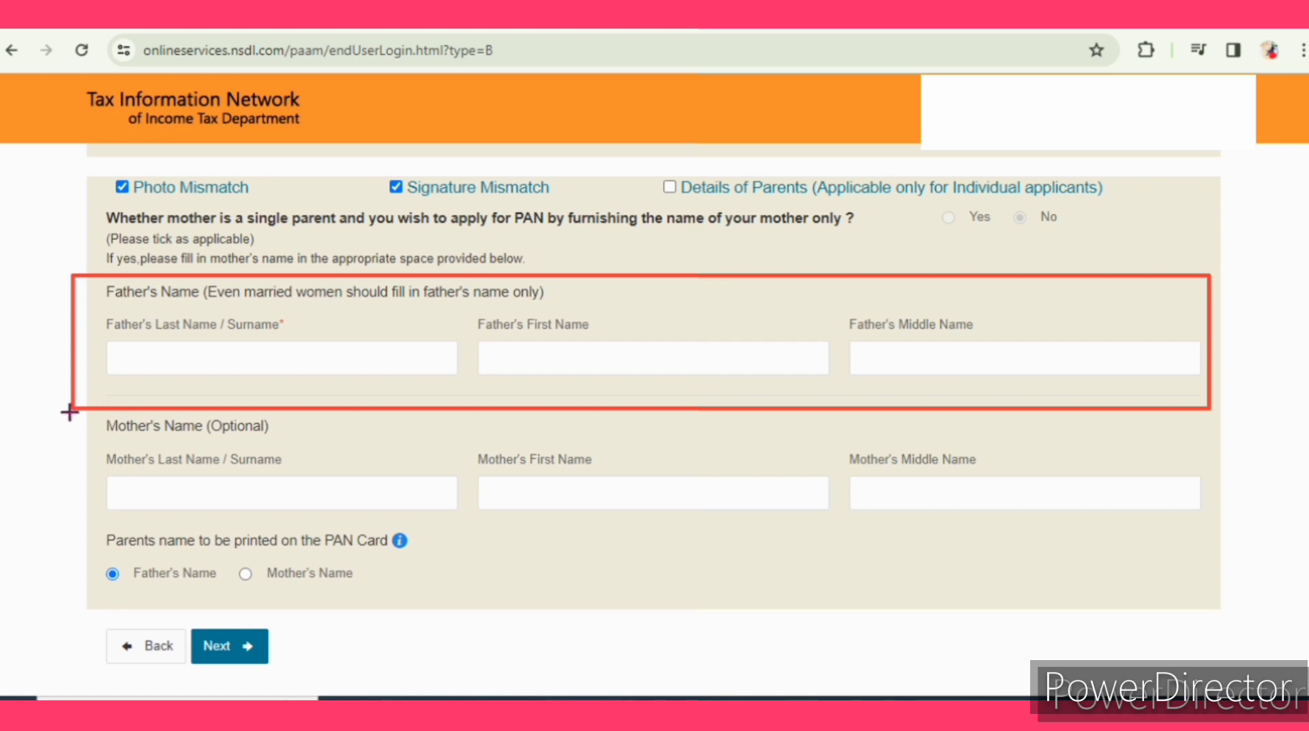
mouse_move(69, 412)
mouse_down()
mouse_move(211, 473)
mouse_move(512, 520)
mouse_move(1210, 530)
mouse_up()
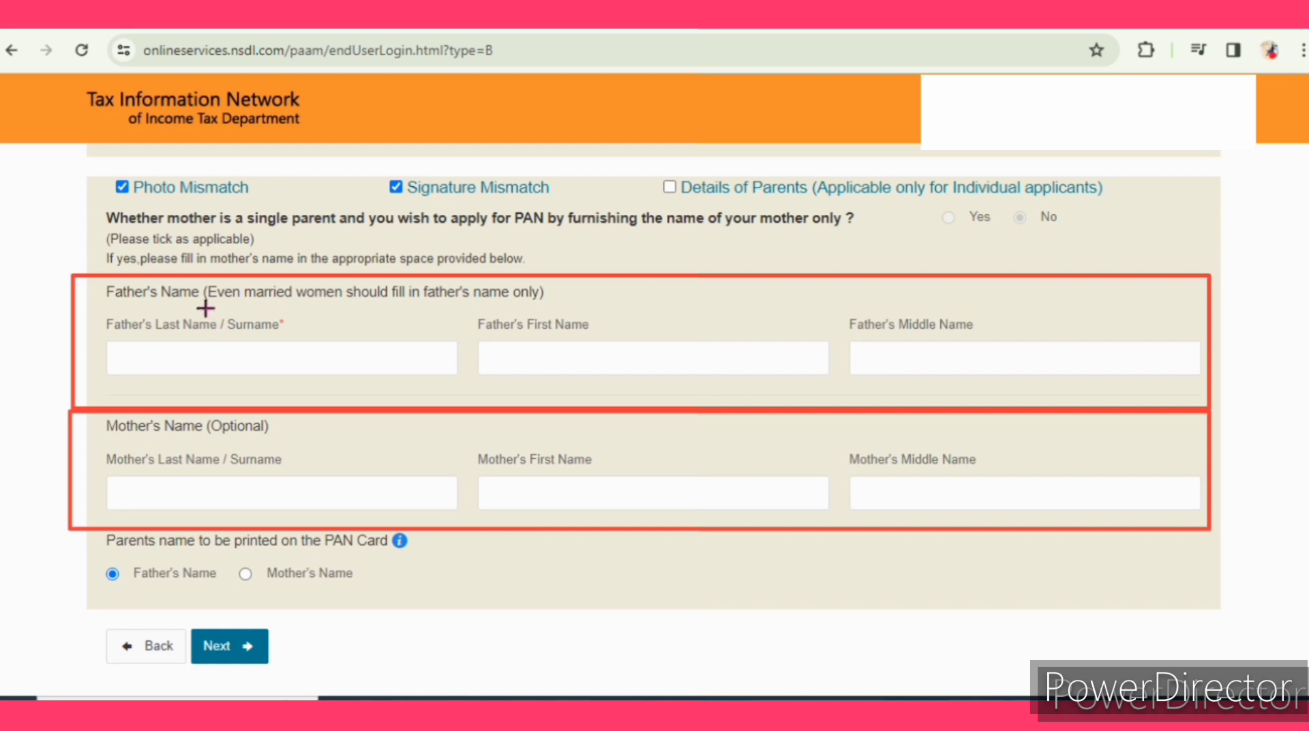
drag(204, 308, 225, 308)
drag(270, 308, 610, 308)
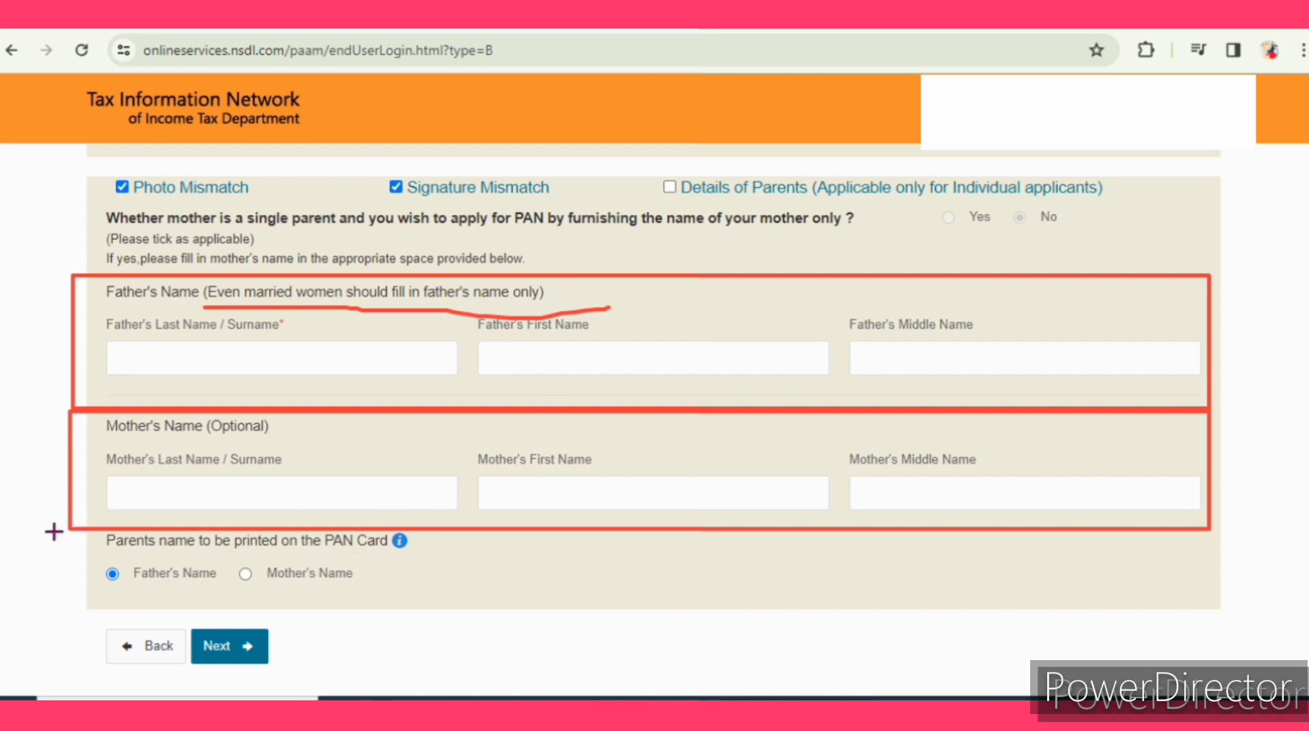
mouse_move(69, 531)
mouse_down()
mouse_move(85, 556)
mouse_move(289, 611)
mouse_move(430, 604)
mouse_up()
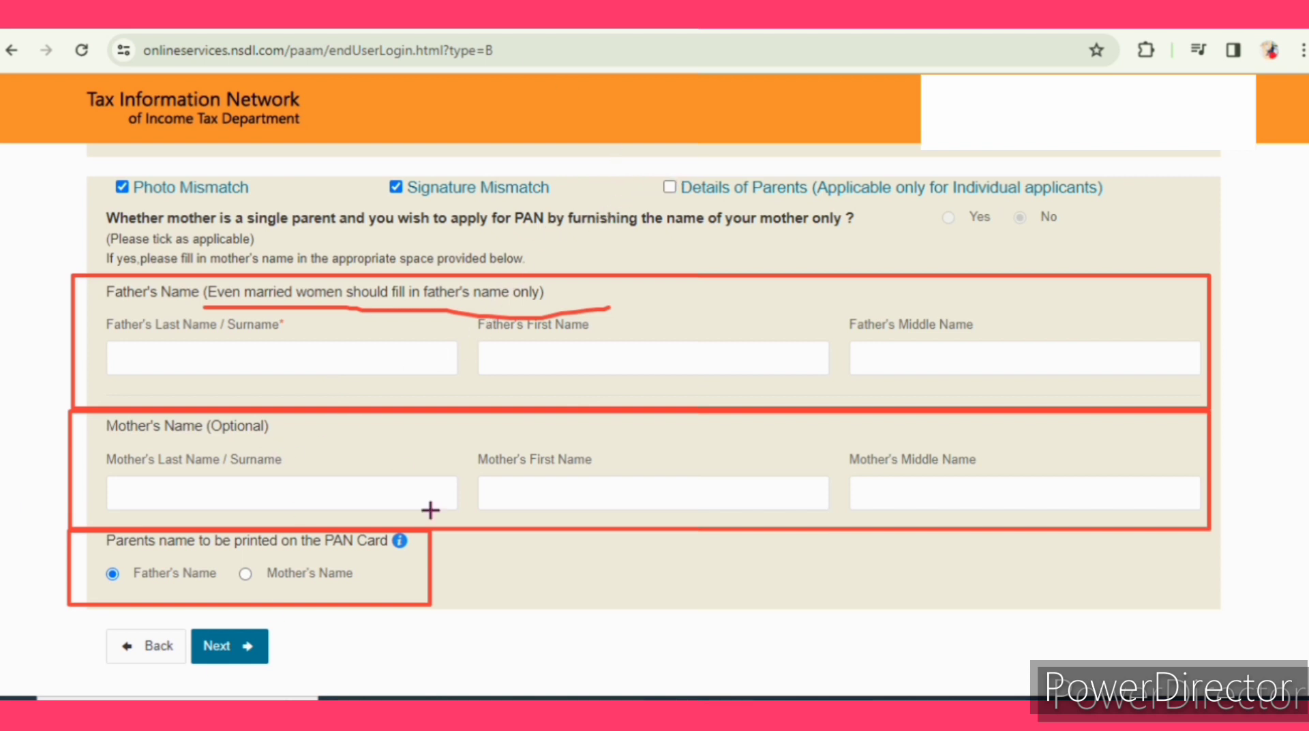
click(246, 647)
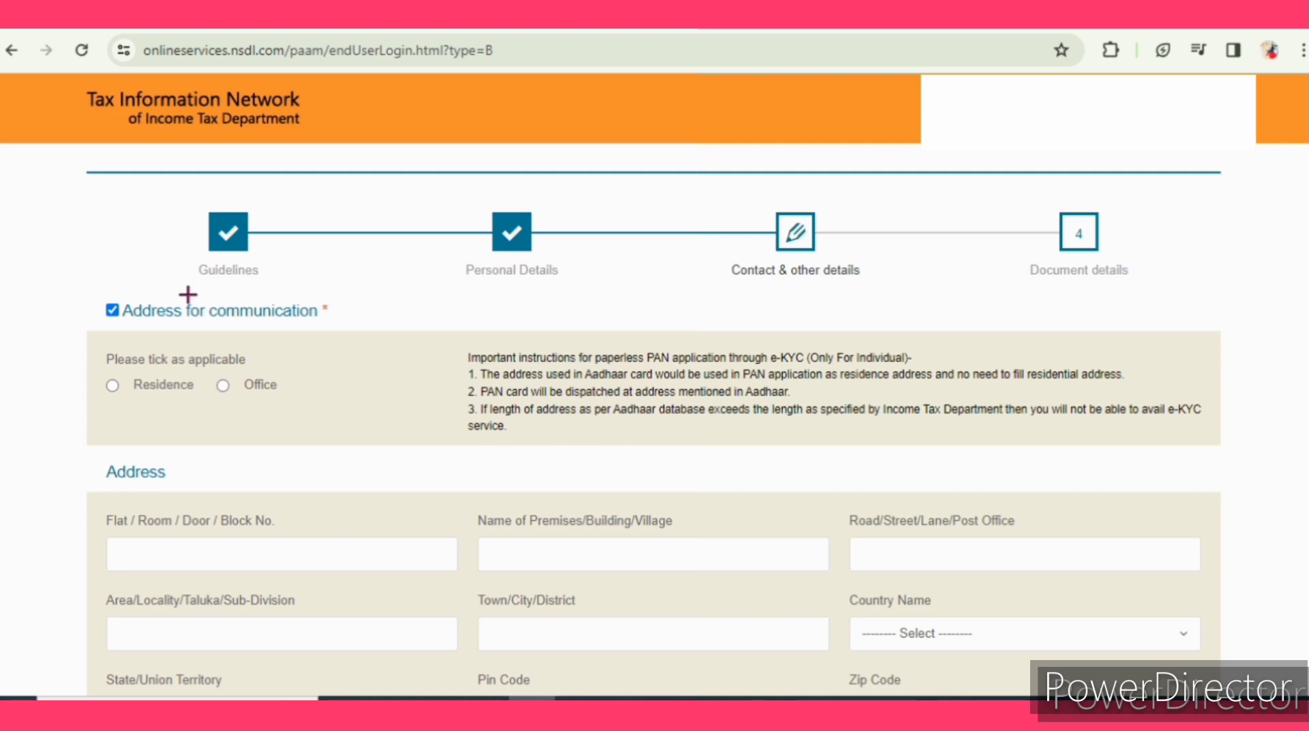
Mark the address for communication as Residence
drag(63, 271, 359, 344)
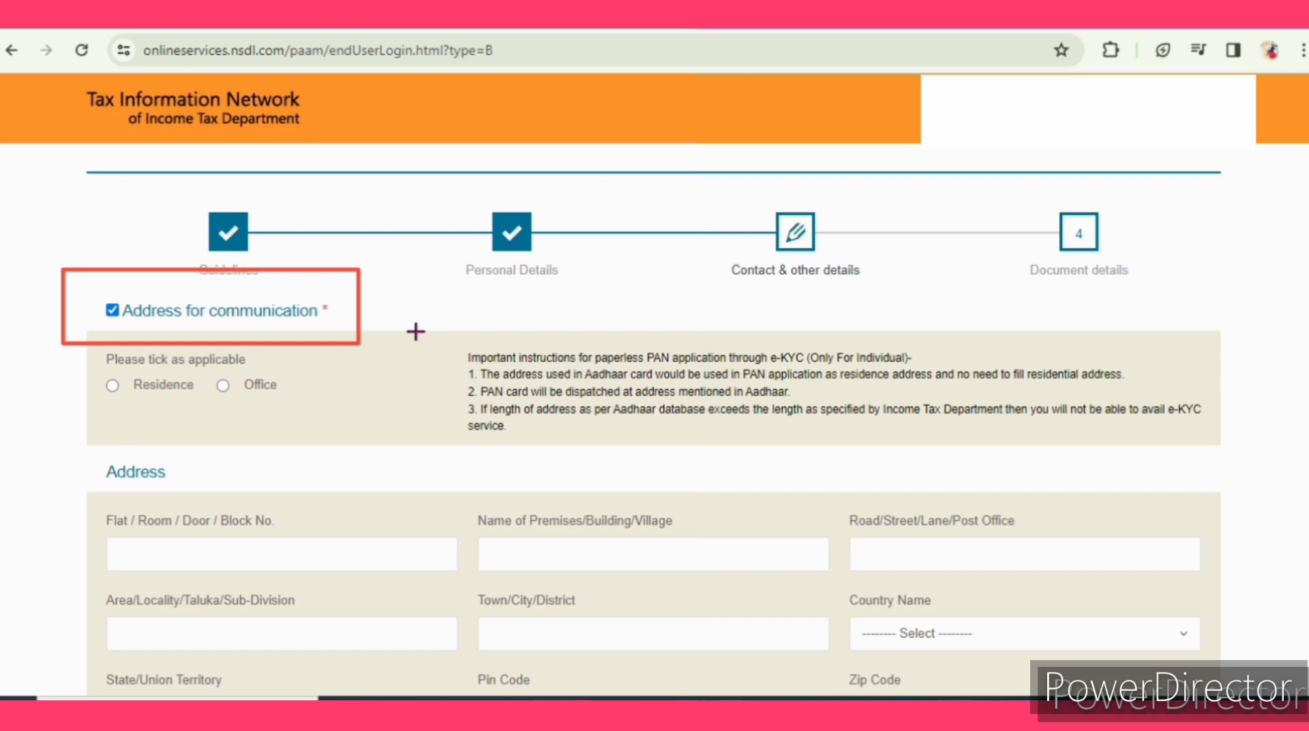
drag(68, 346, 368, 408)
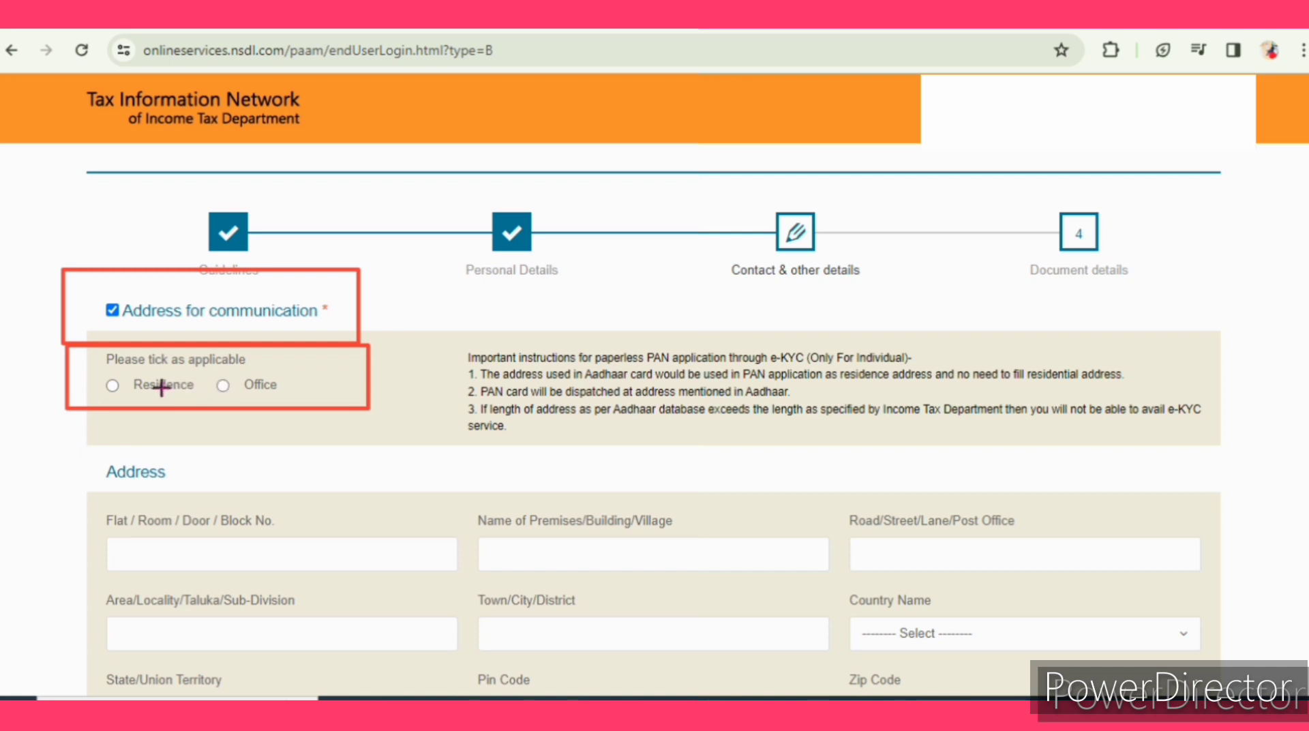
click(113, 387)
scroll(1266, 239, down, 1)
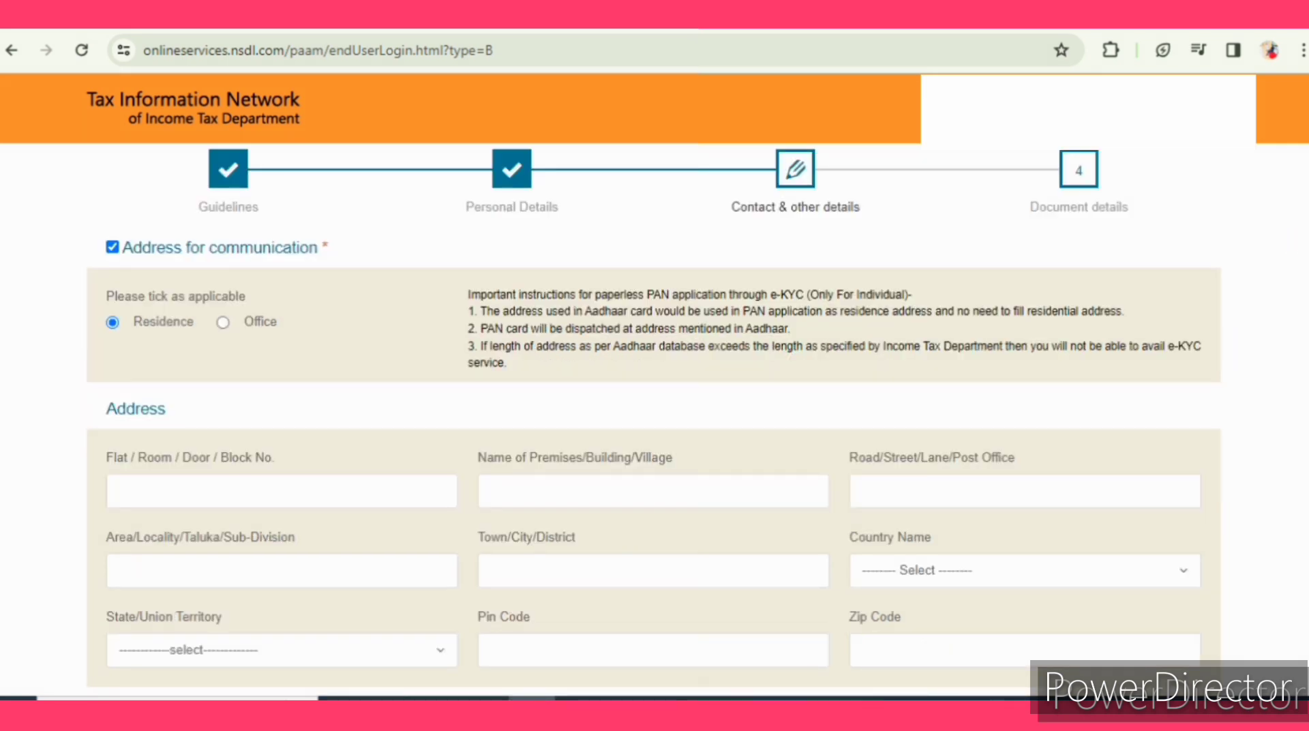
Fill in the flat number and the premises or village name of the residence address
scroll(653, 420, down, 1)
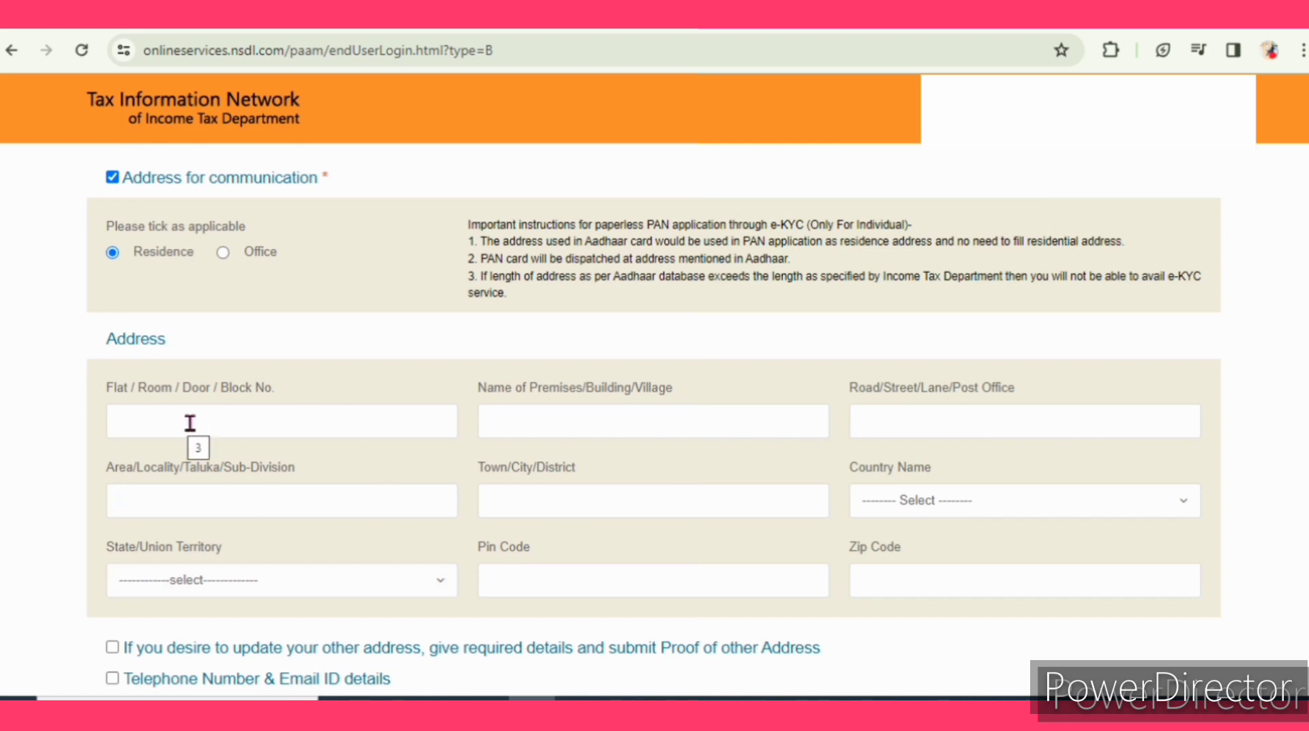
click(219, 419)
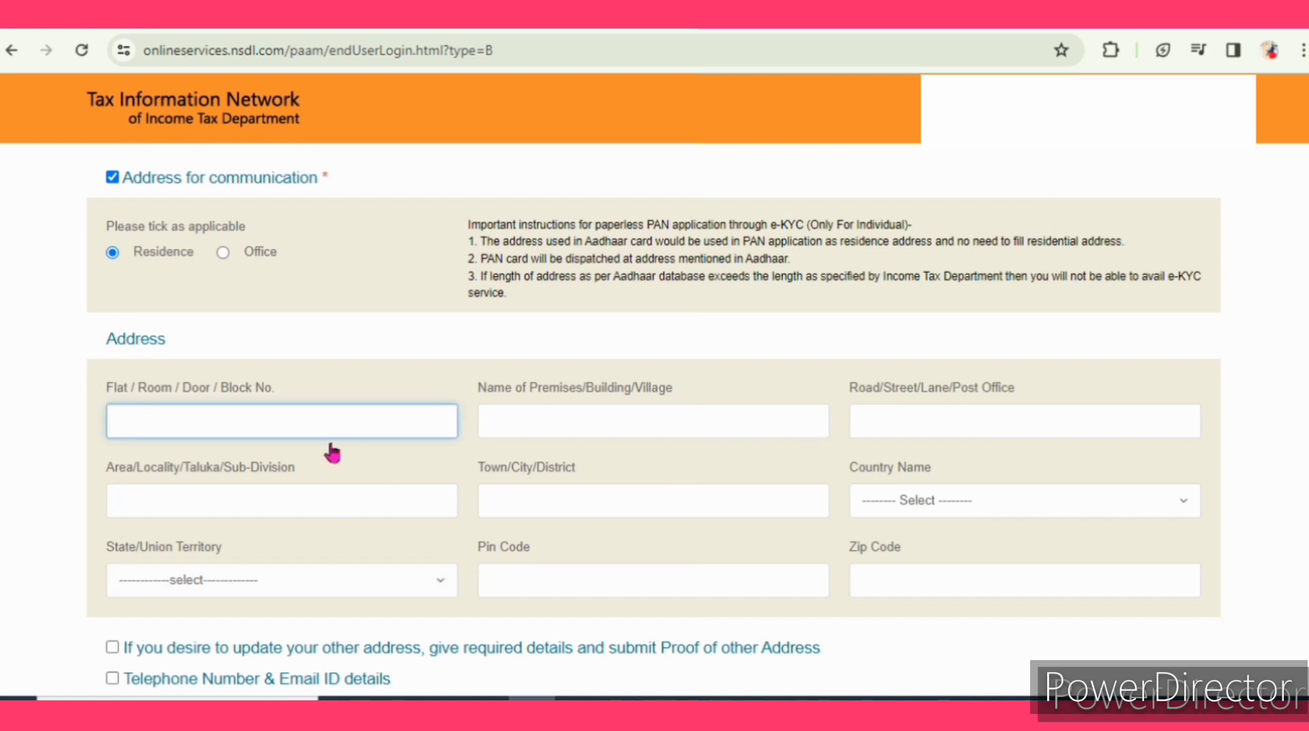
text(3)
click(592, 420)
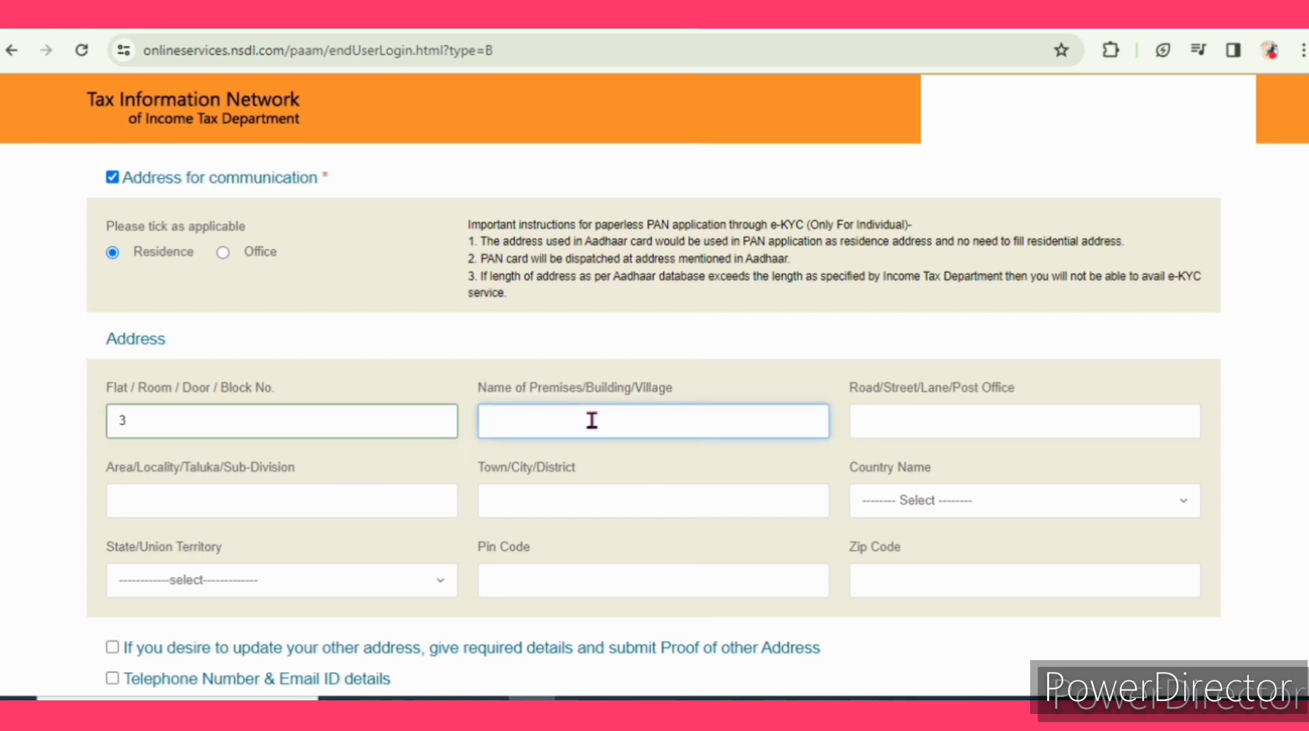
text(SITAPUR)
click(943, 427)
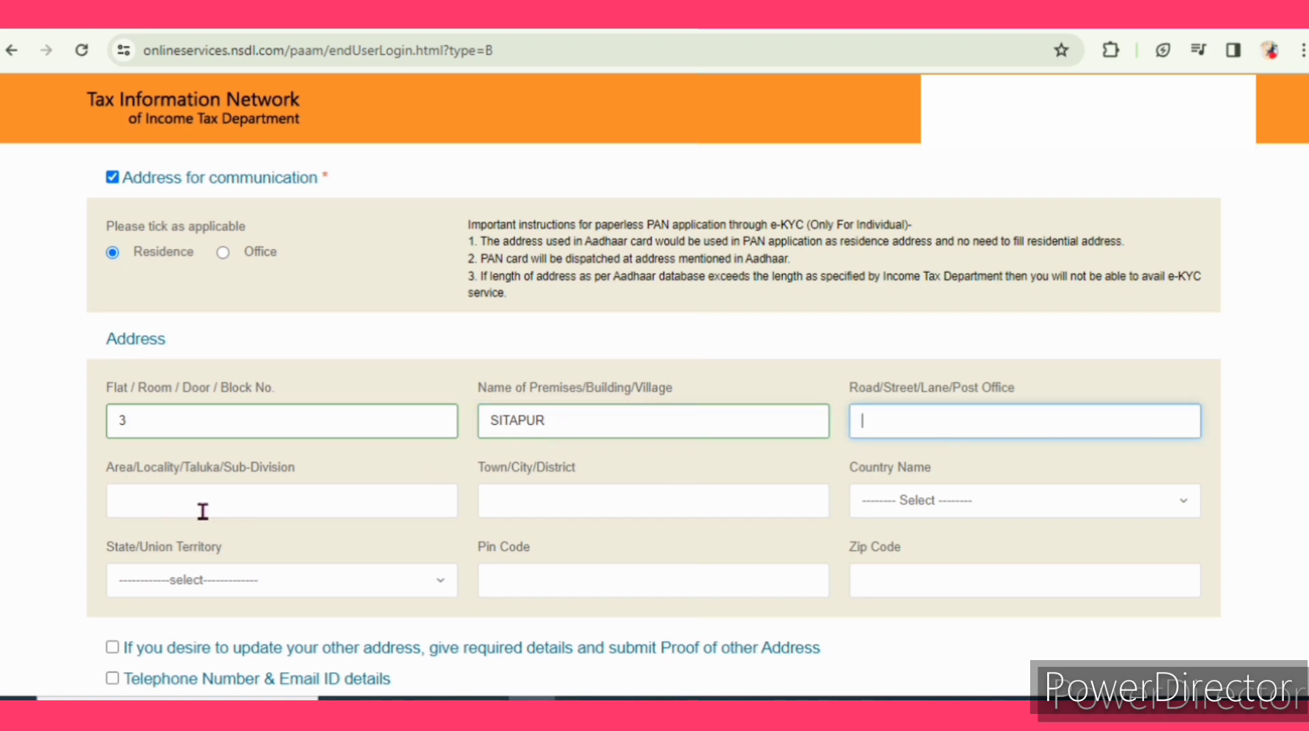
click(243, 505)
click(576, 502)
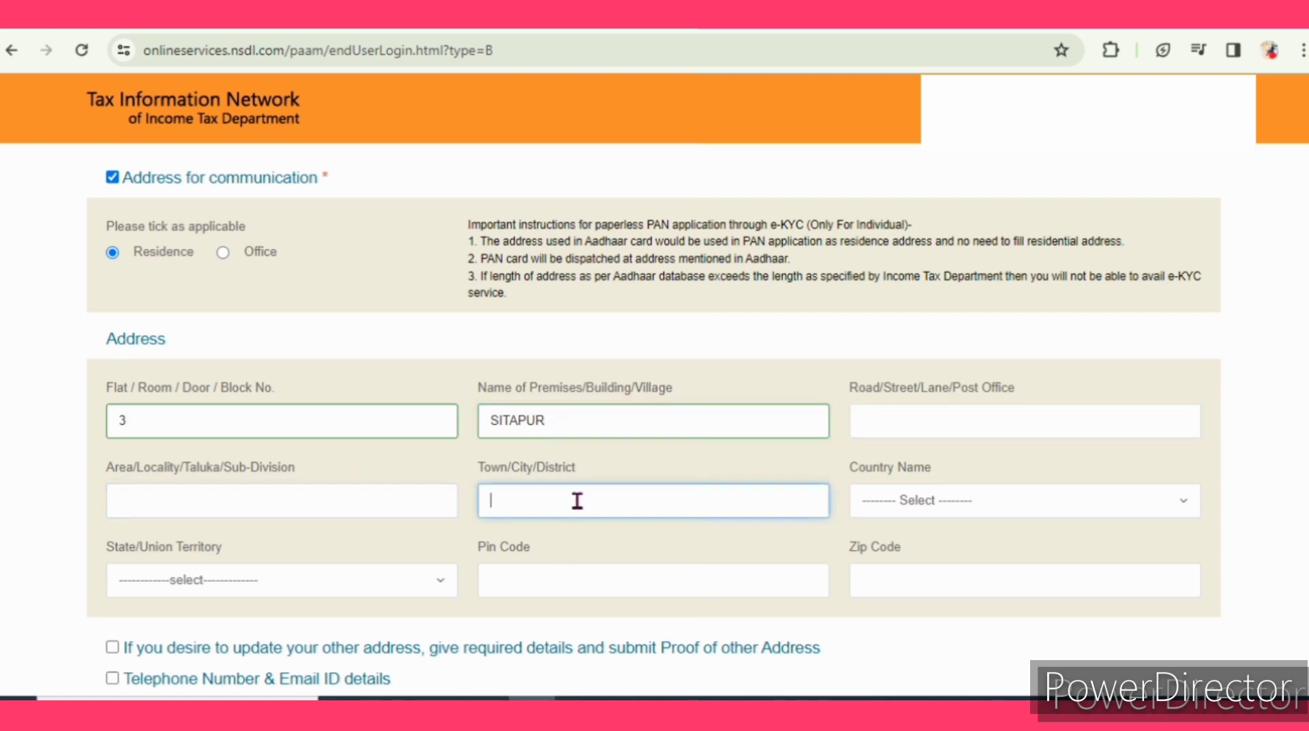
Set the residence address country to INDIA and the state to UTTARAKHAND
click(897, 502)
text(INDIA)
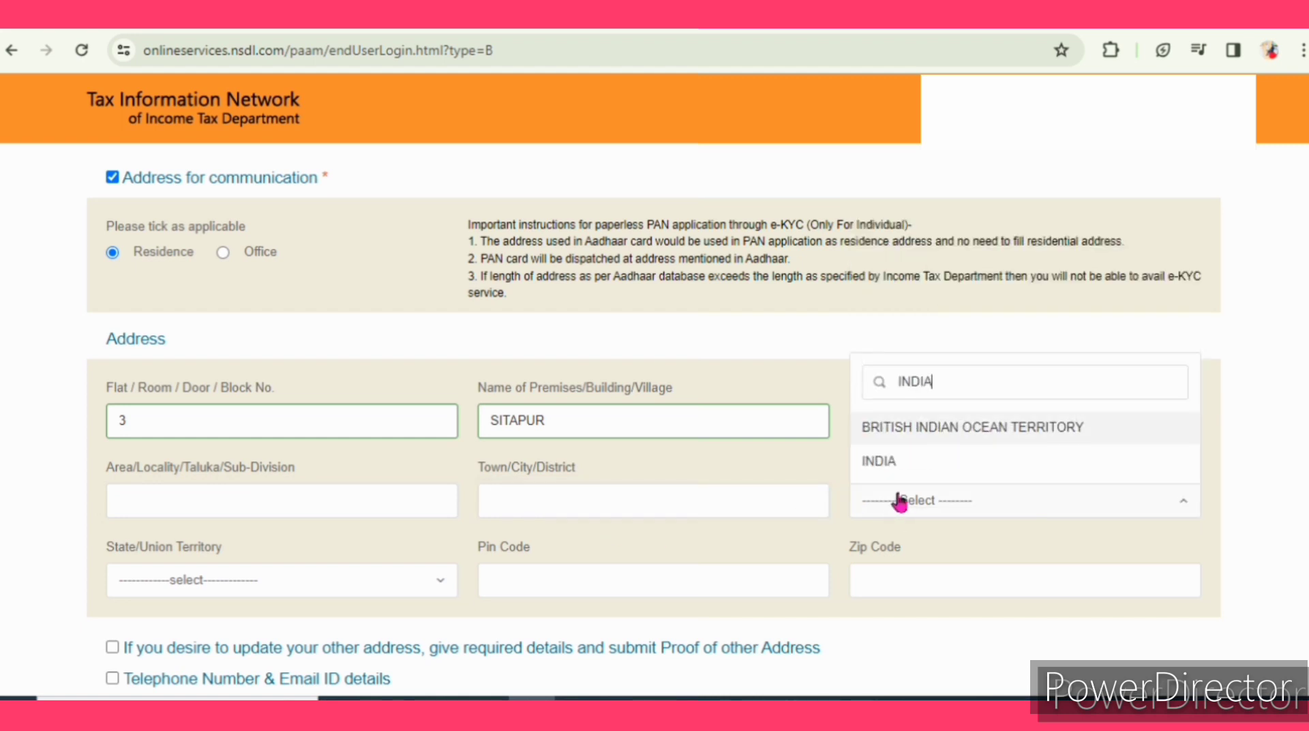
click(914, 462)
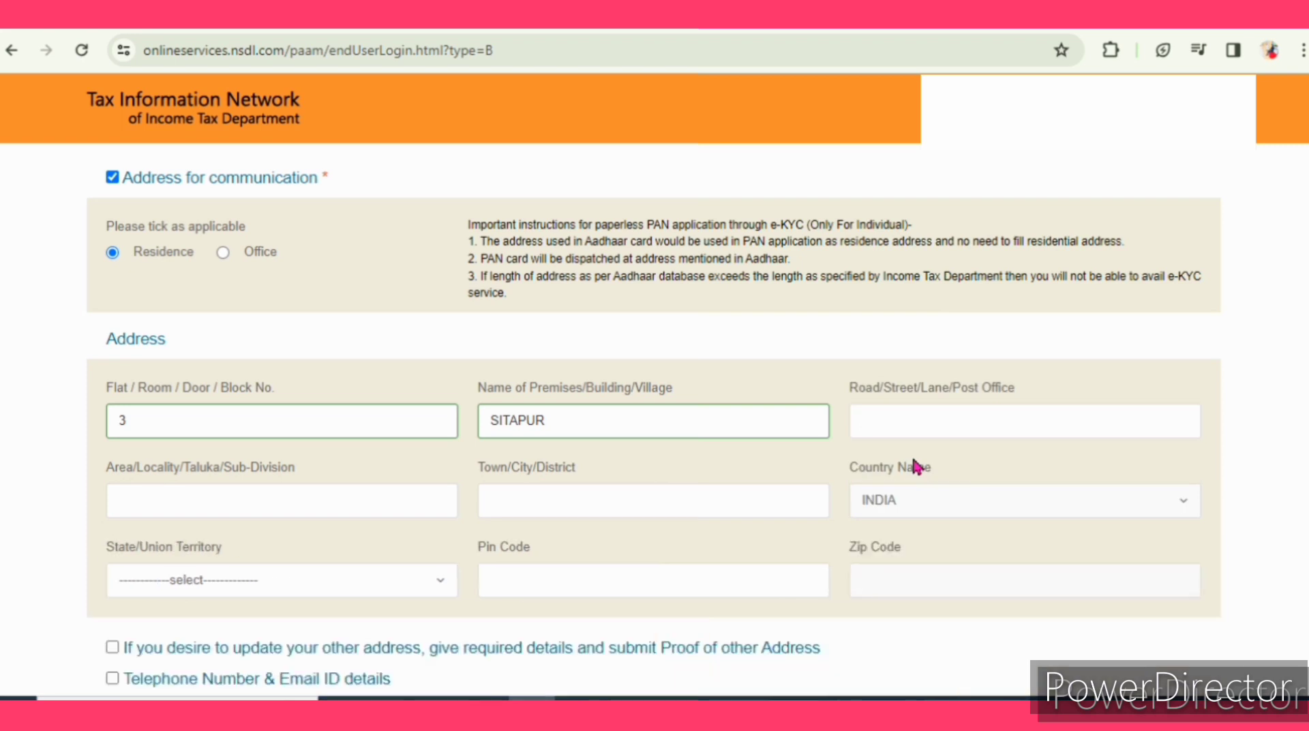
scroll(1200, 447, down, 1)
click(402, 529)
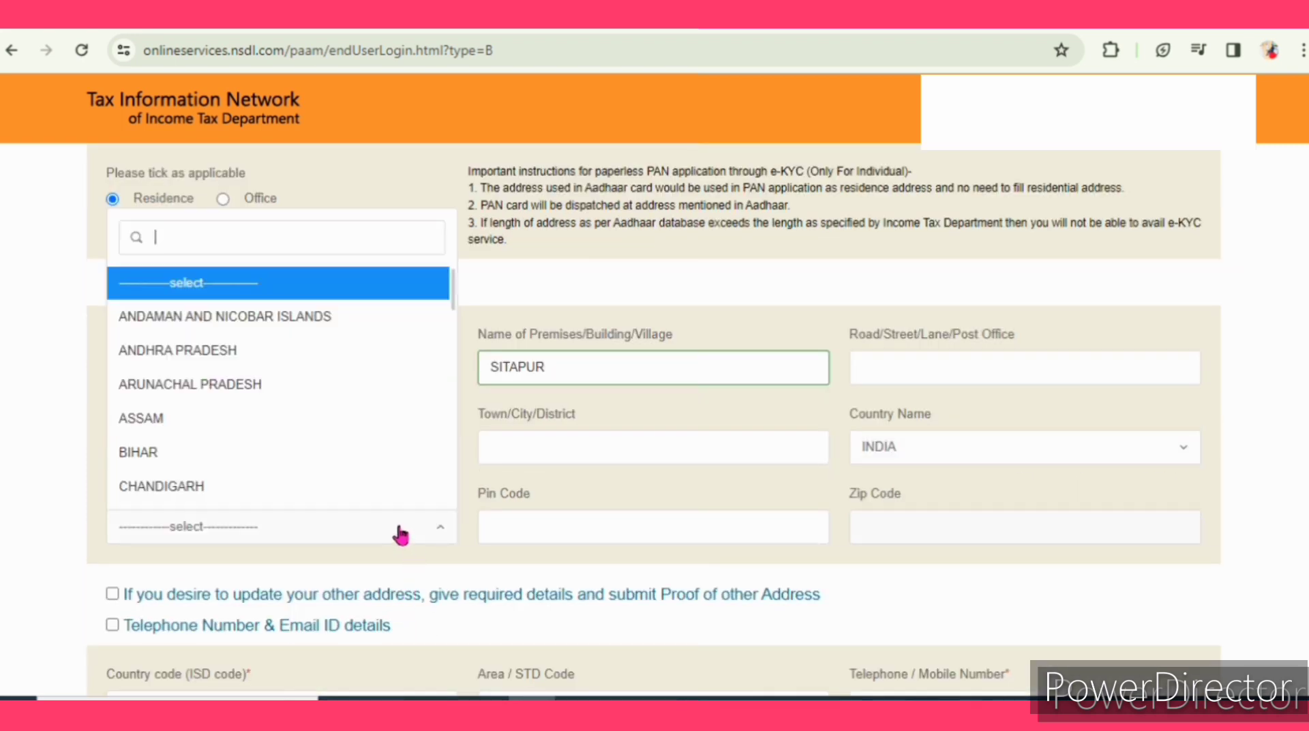
scroll(273, 361, down, 15)
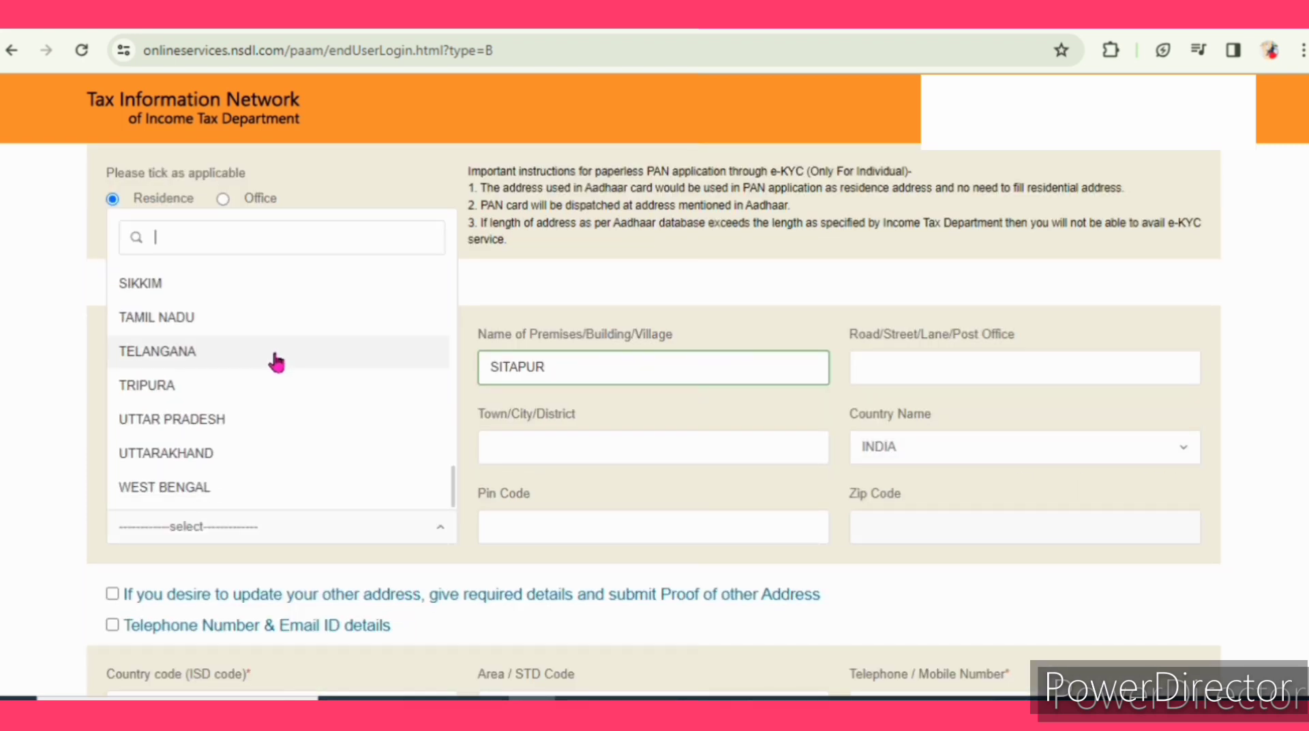
text(UTTARE)
key(BackSpace)
key(Down)
key(Return)
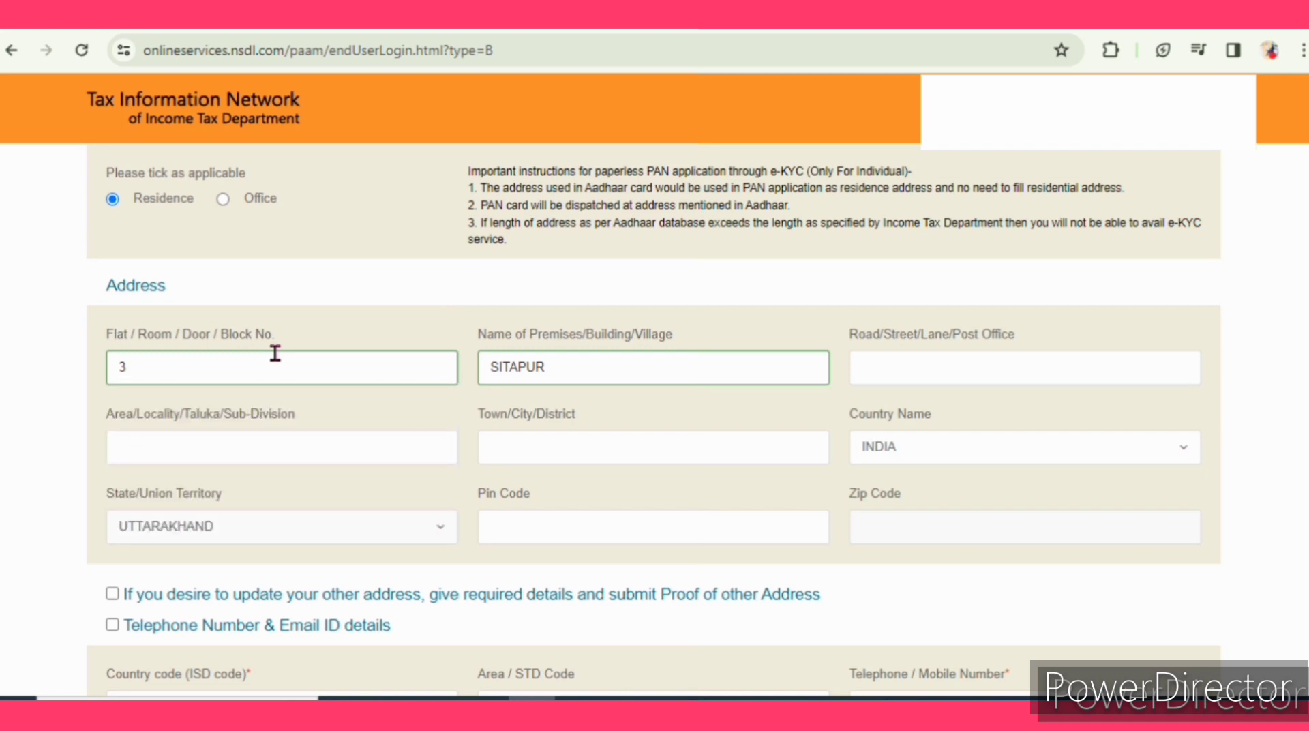
Review the pin code field and the Telephone Number & Email ID details section
click(517, 539)
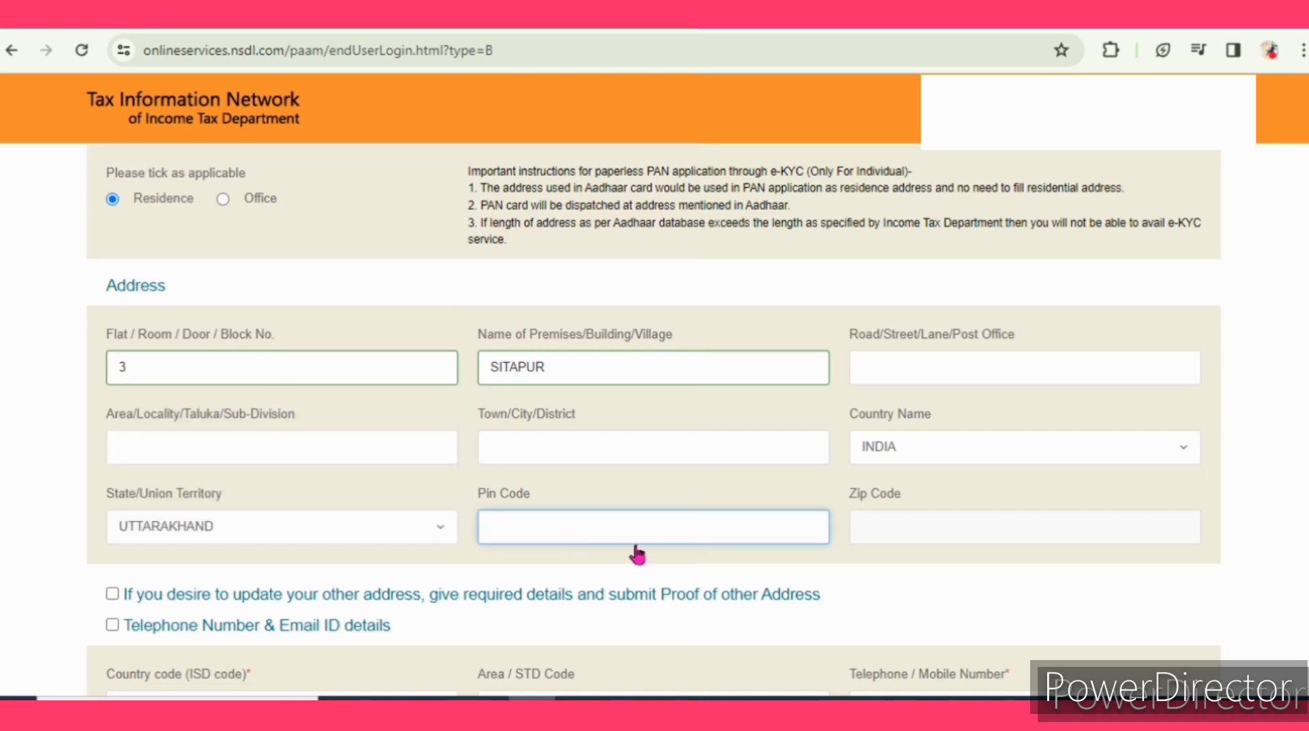
key(Return)
scroll(511, 459, down, 5)
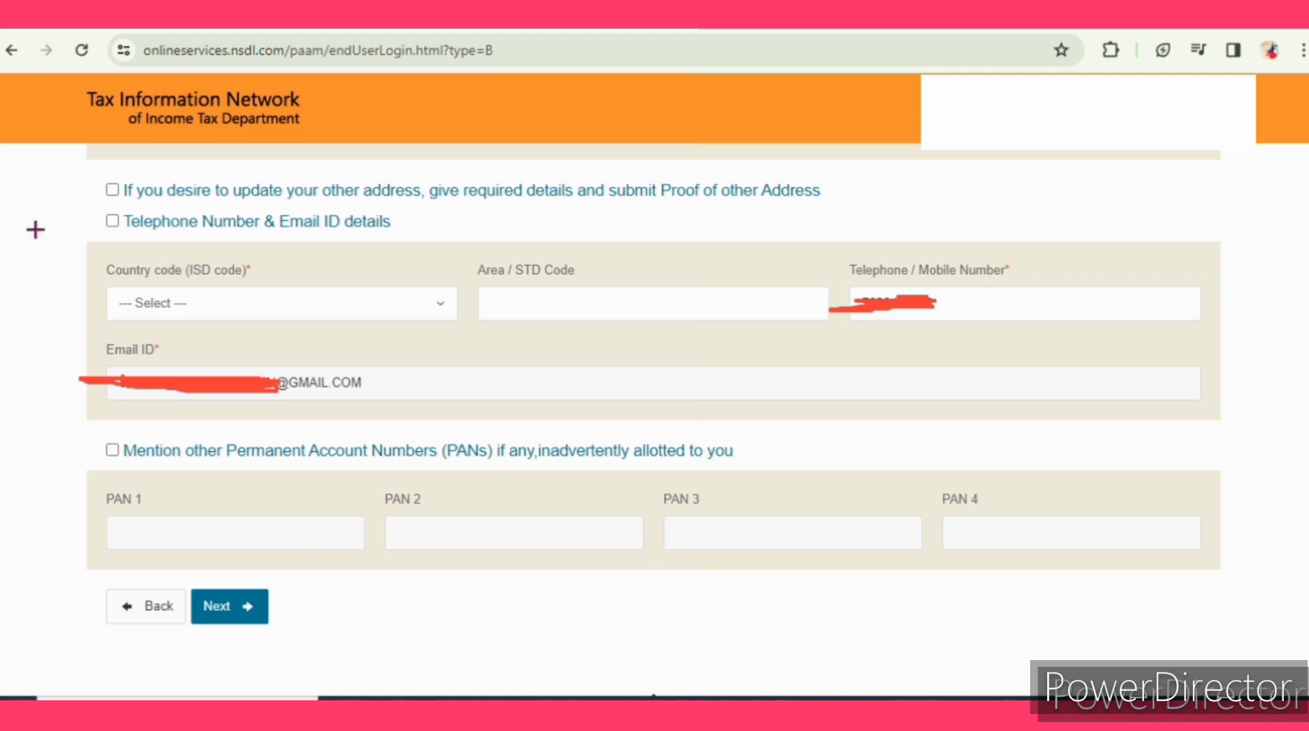
mouse_move(58, 212)
mouse_down()
mouse_move(181, 310)
mouse_move(543, 418)
mouse_move(1200, 409)
mouse_move(1238, 424)
mouse_up()
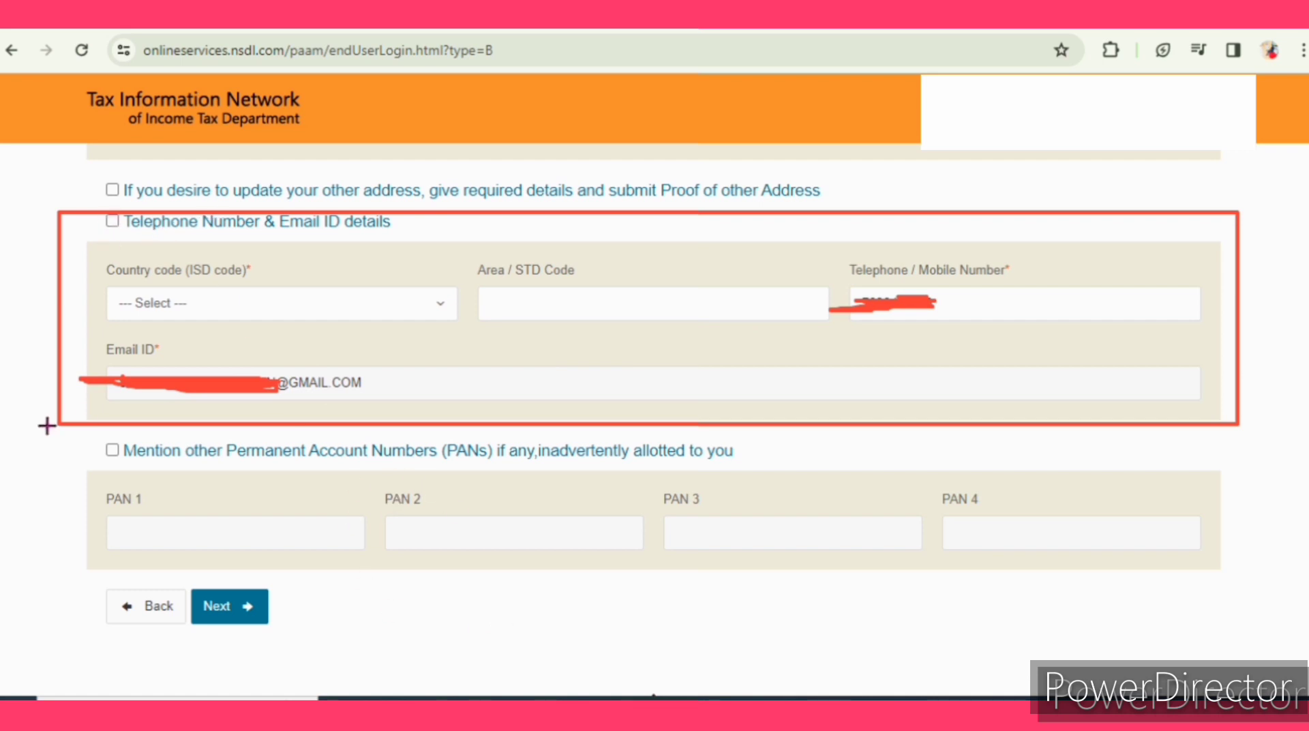
Leave the section for other inadvertently allotted PANs blank and proceed to the document details stage
mouse_move(53, 424)
mouse_down()
mouse_move(143, 512)
mouse_move(427, 597)
mouse_move(1257, 585)
mouse_move(1244, 588)
mouse_up()
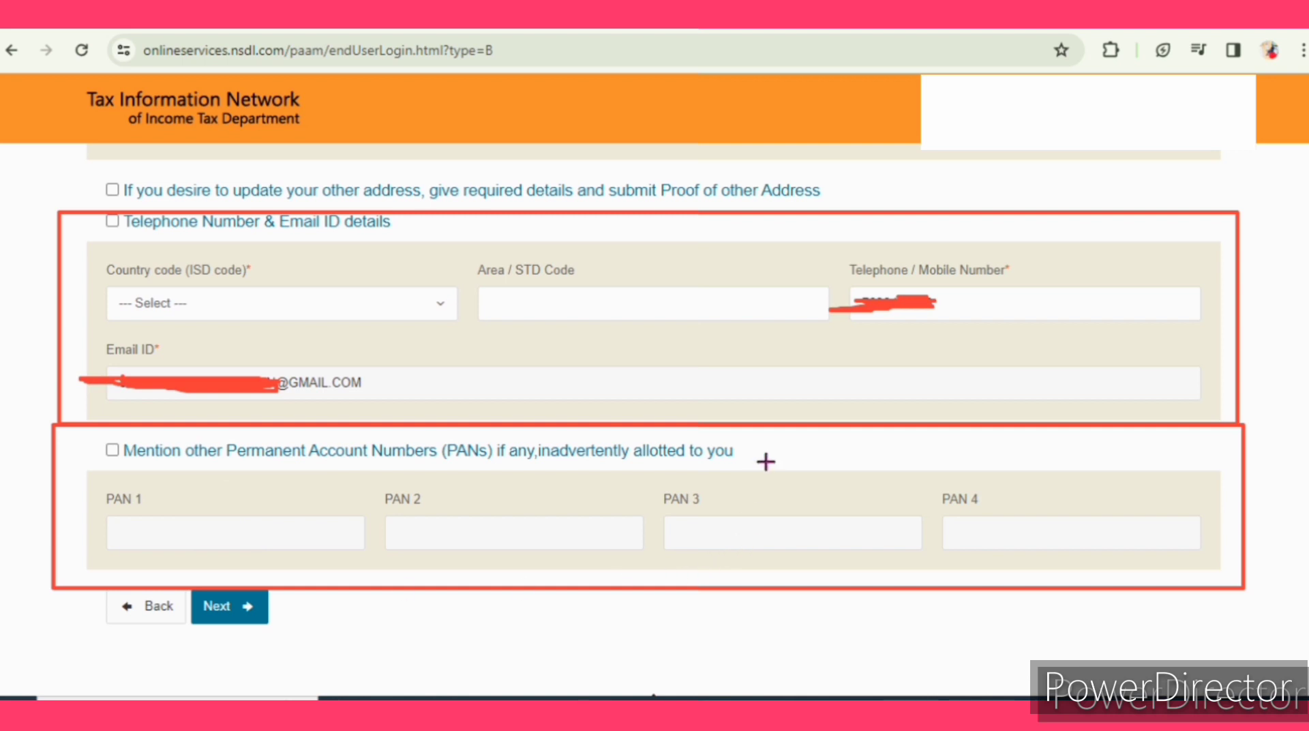
drag(834, 468, 617, 565)
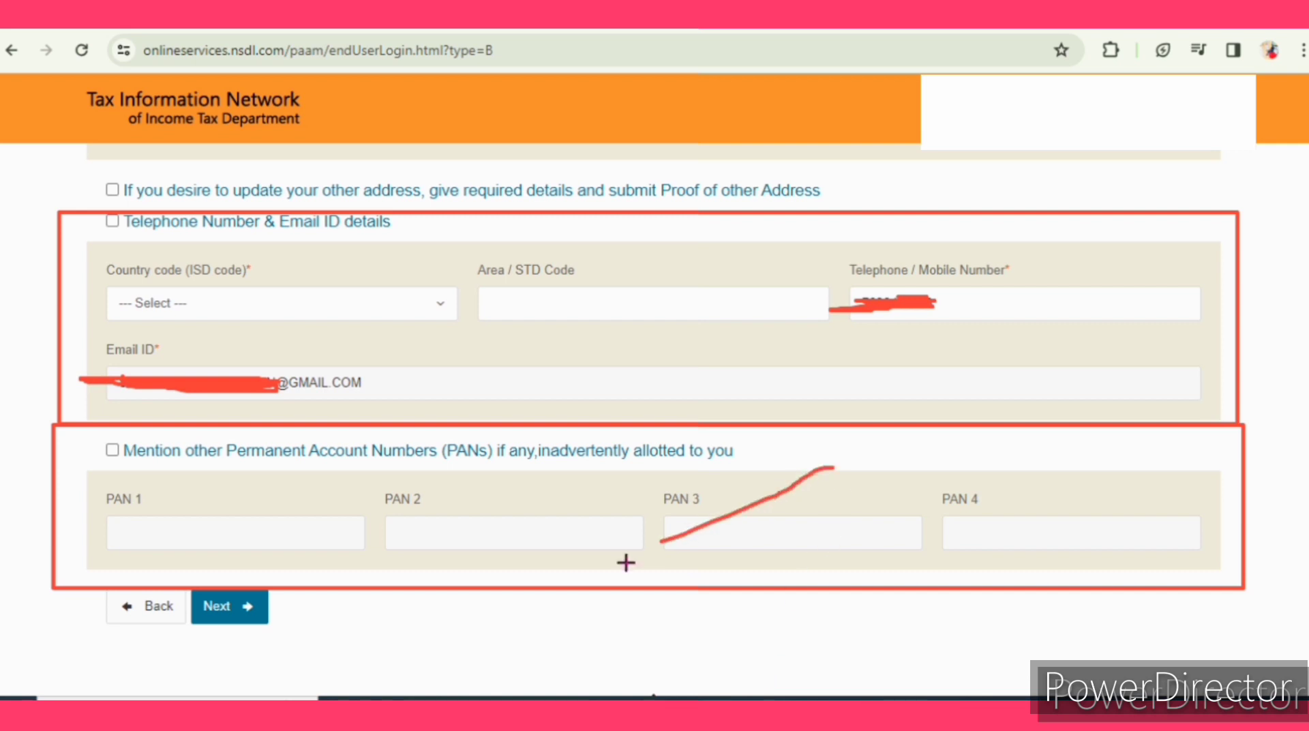
drag(536, 478, 813, 572)
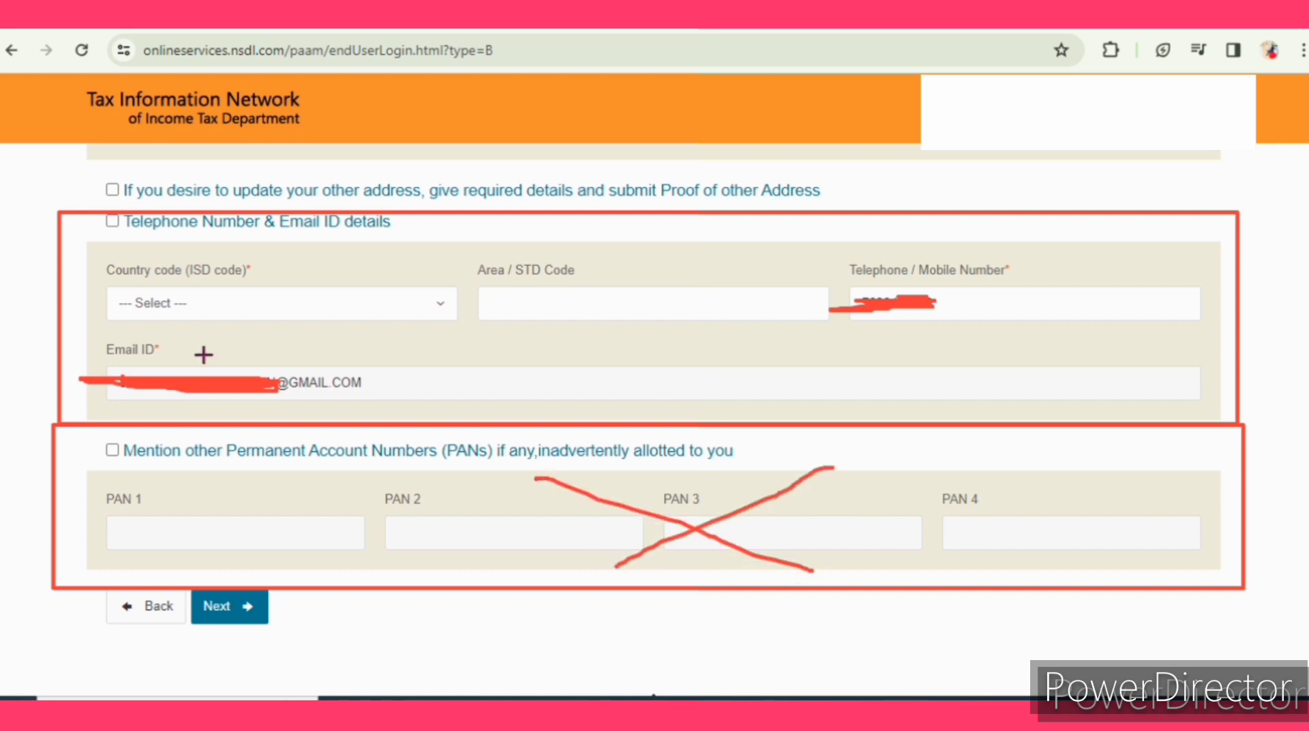
click(229, 606)
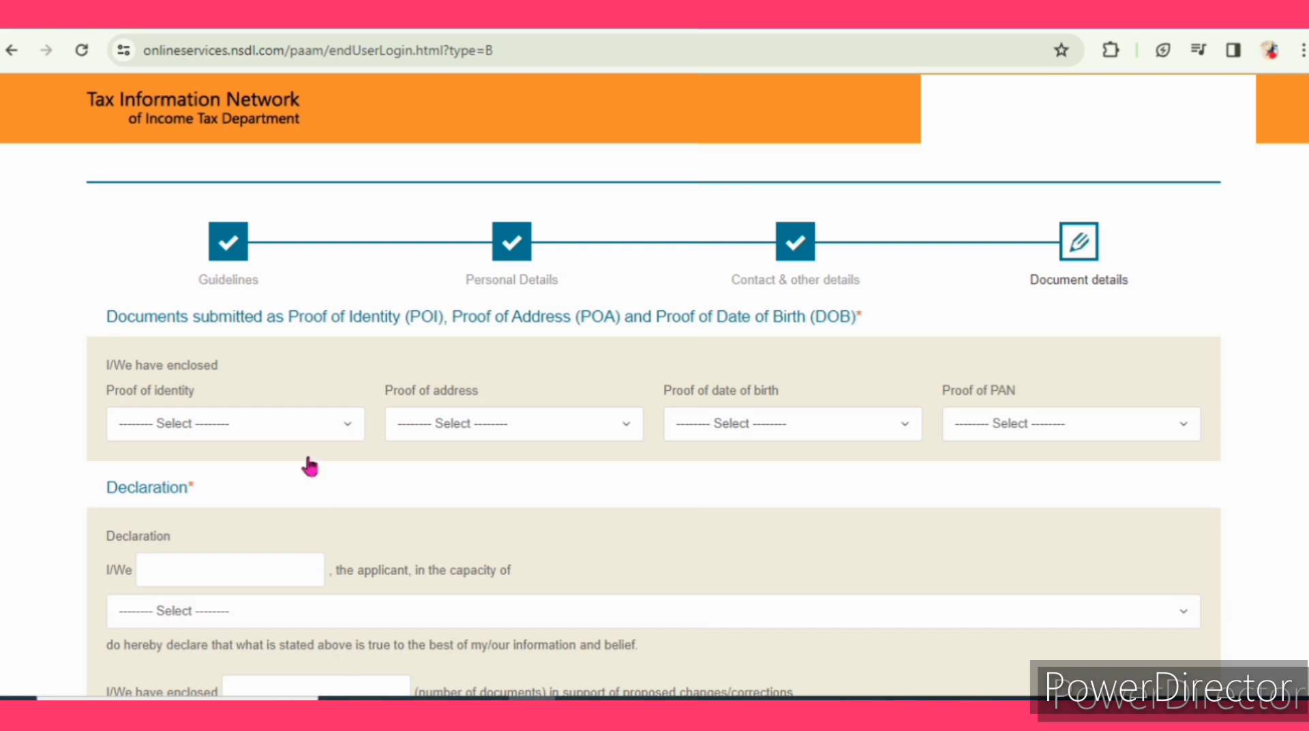
Choose AADHAAR Card issued by the Unique Identification Authority of India as the proof of identity
click(345, 427)
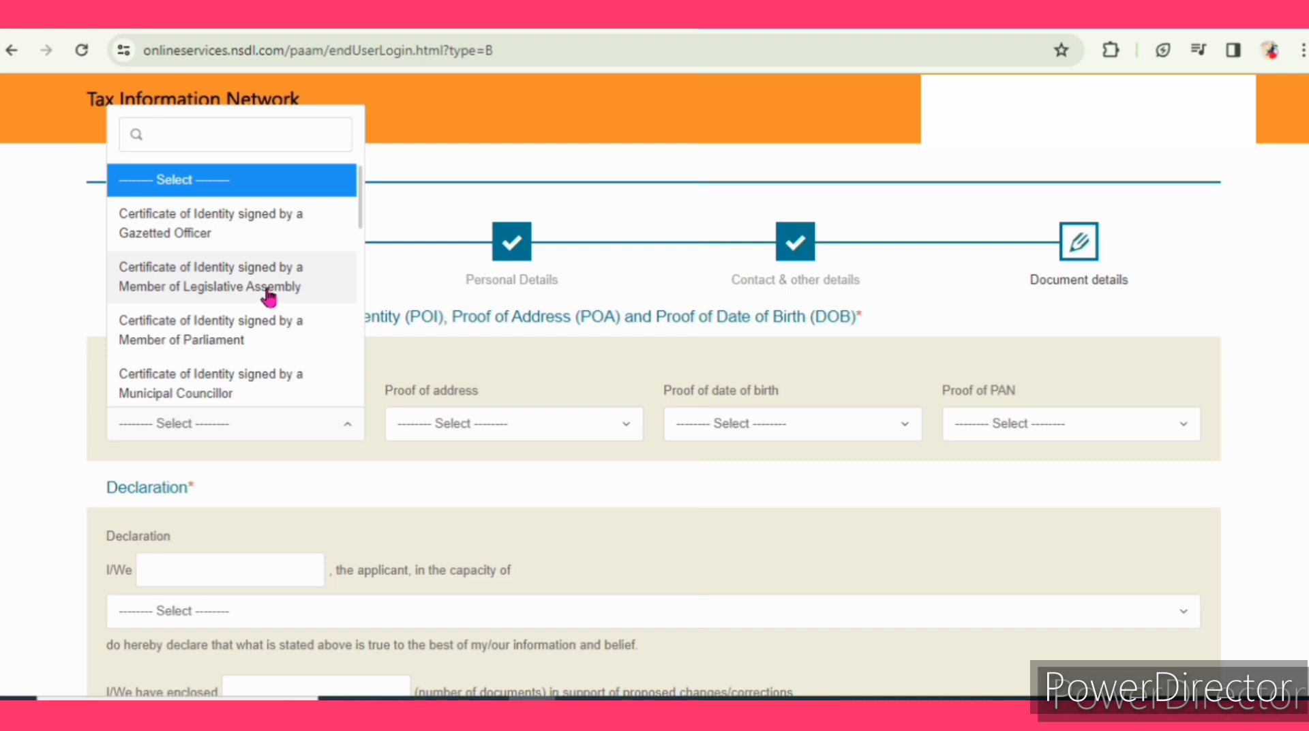
scroll(269, 294, down, 2)
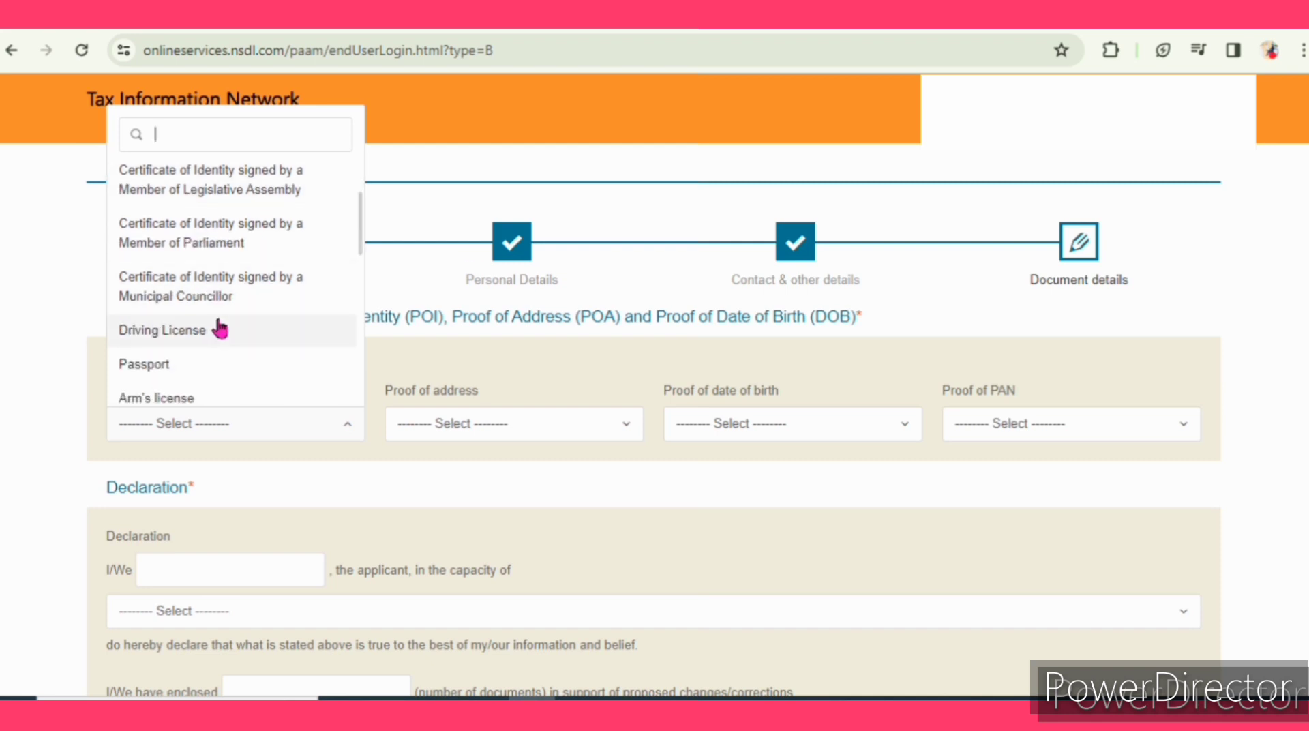
scroll(194, 344, down, 3)
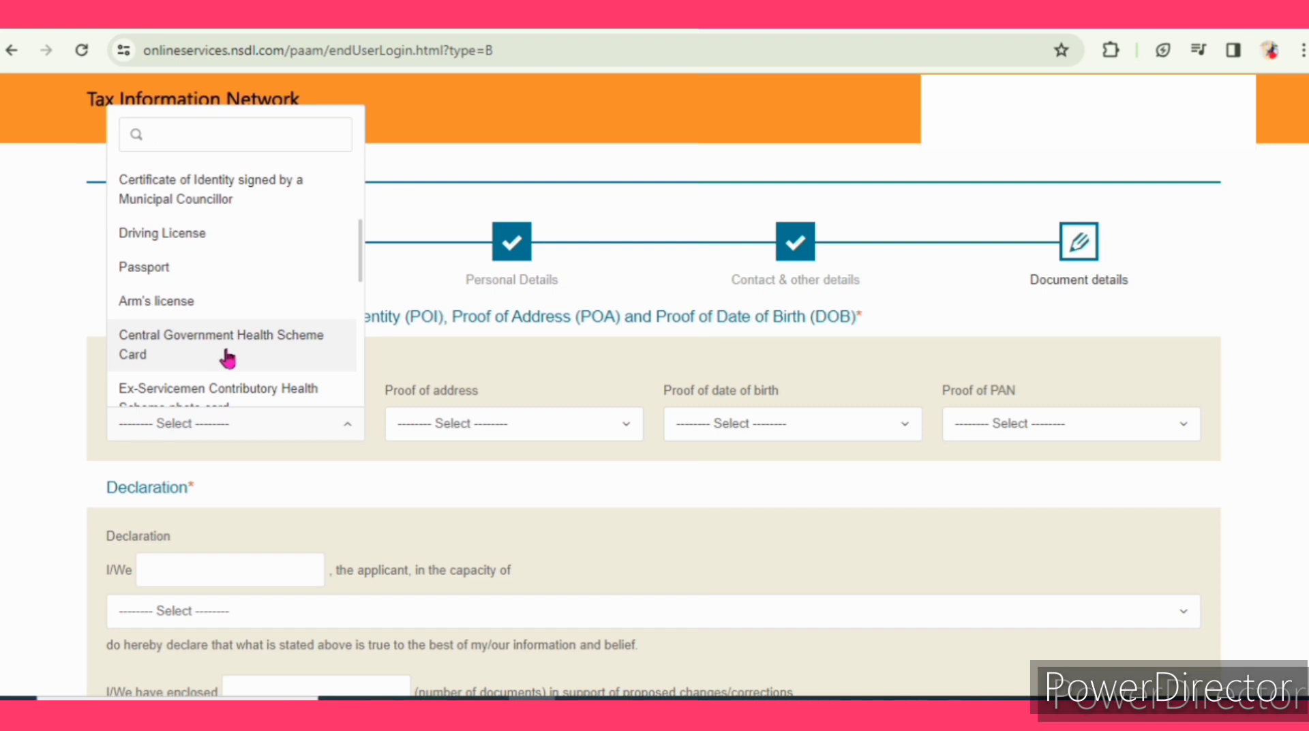
scroll(234, 353, down, 5)
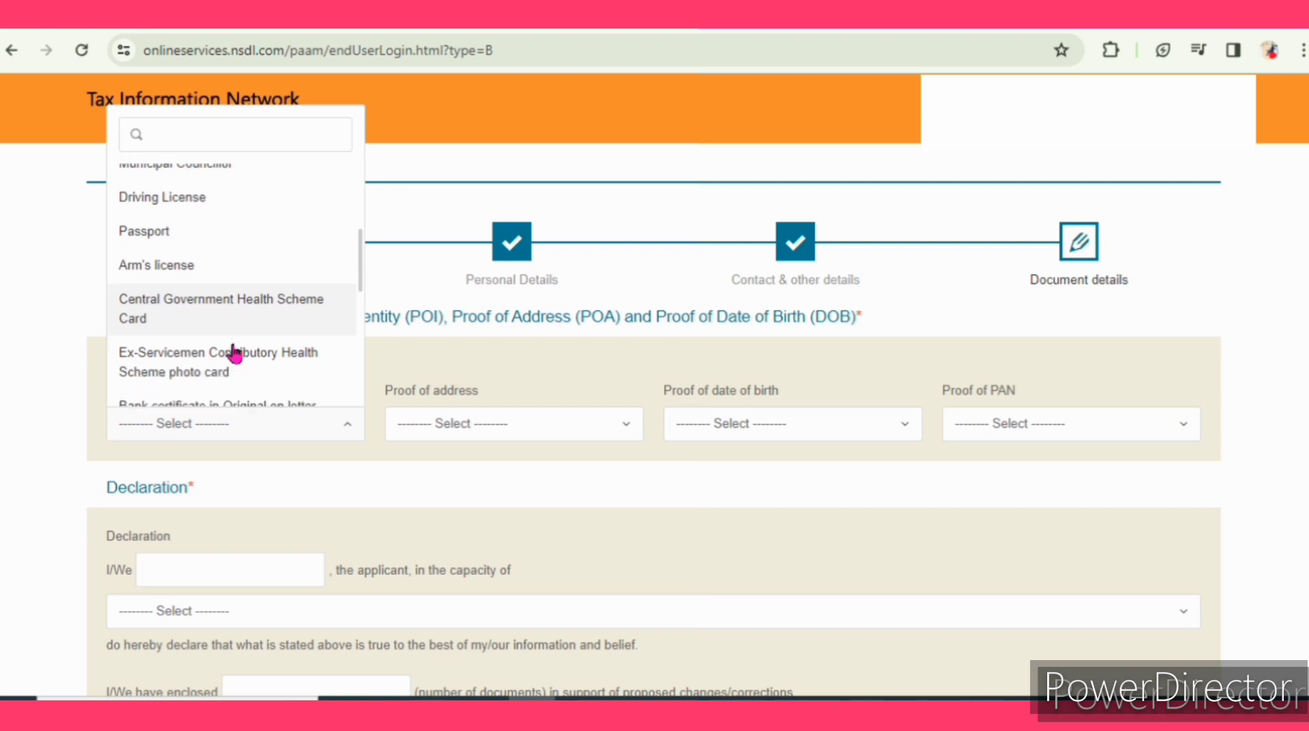
scroll(258, 290, down, 3)
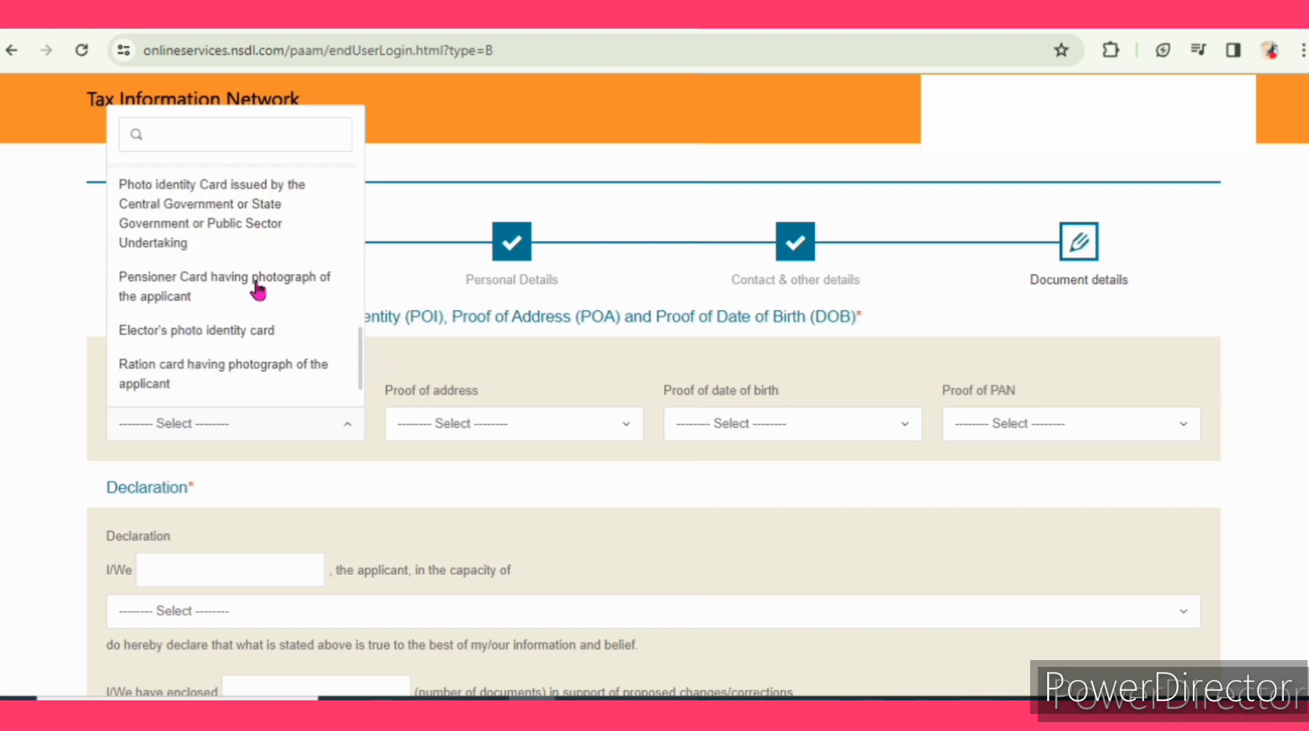
scroll(258, 290, down, 2)
scroll(258, 290, up, 3)
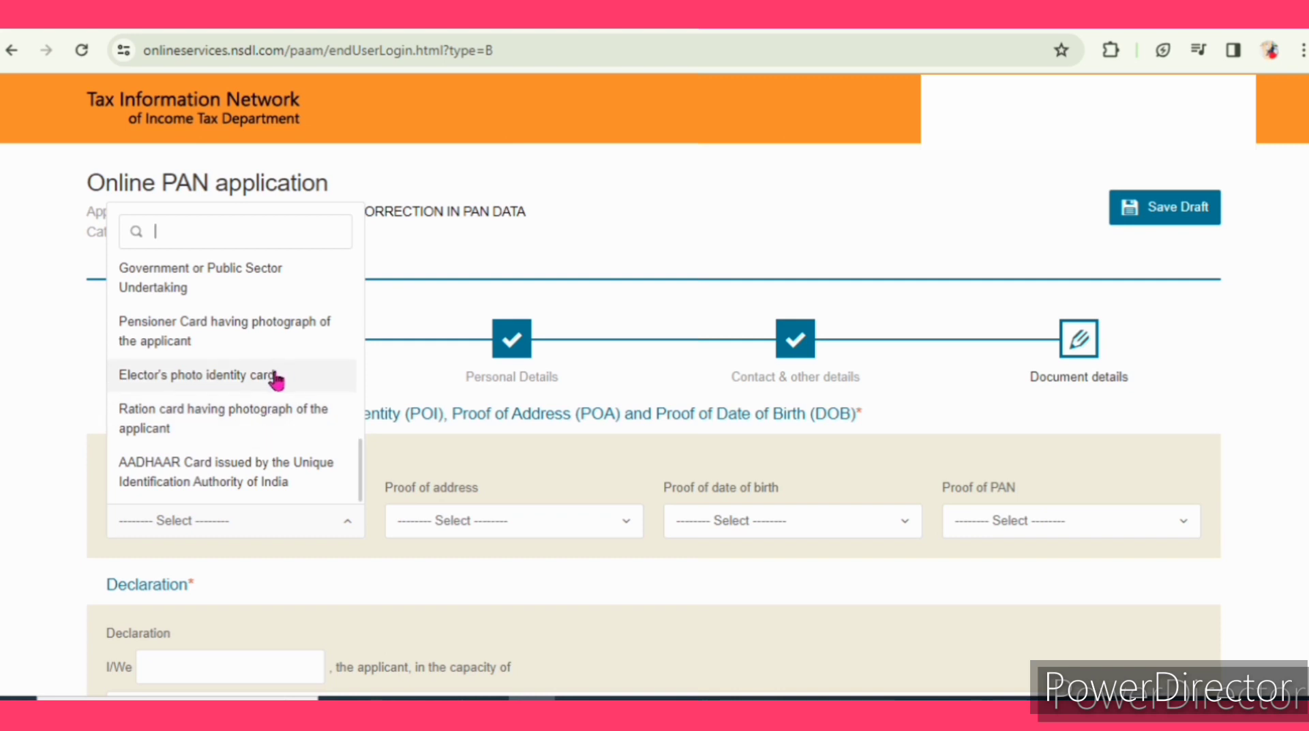
click(259, 466)
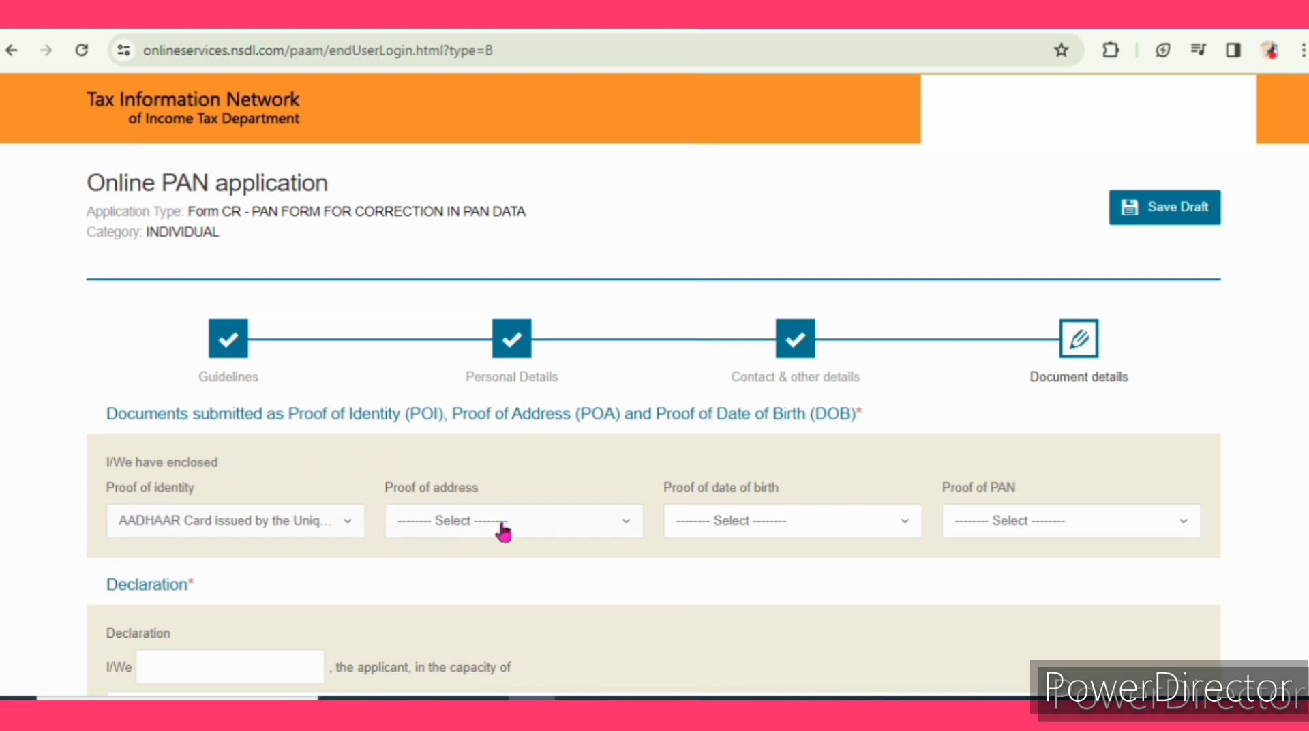
Choose AADHAAR Card issued by the Unique Identification Authority of India as the proof of address
click(623, 522)
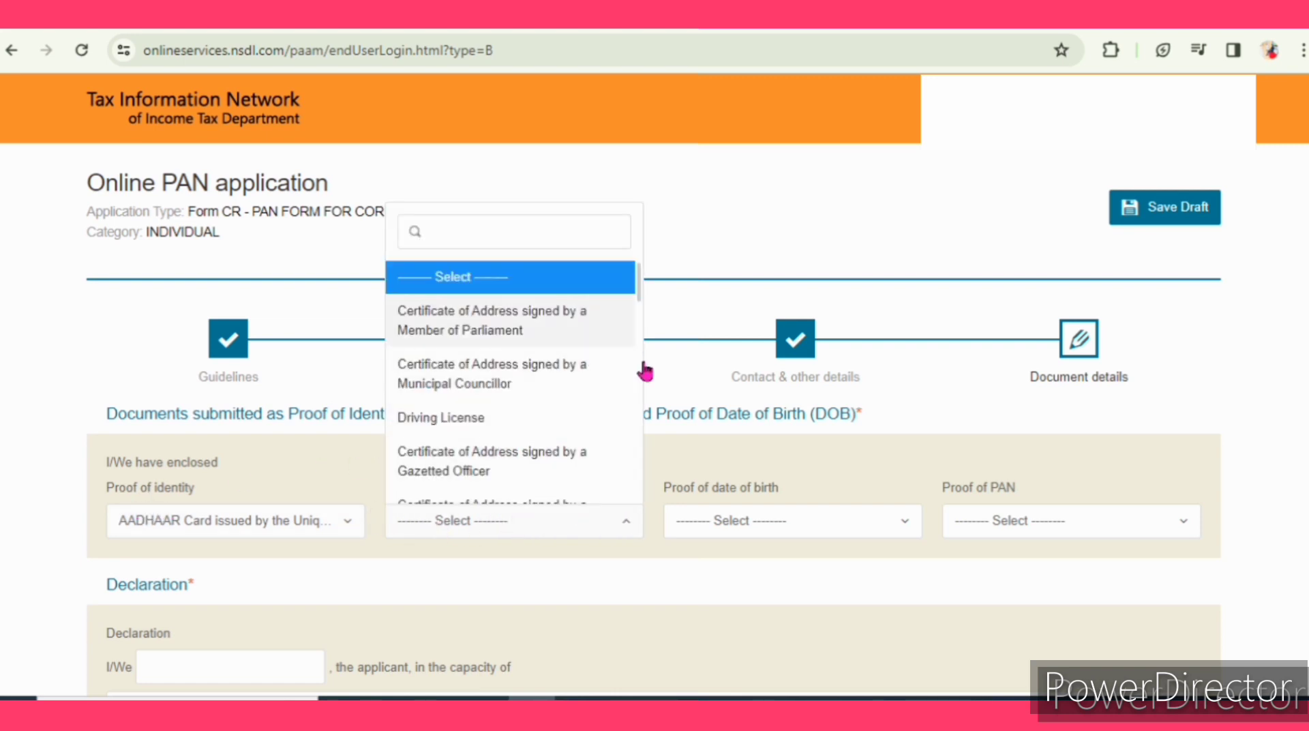
scroll(533, 365, down, 2)
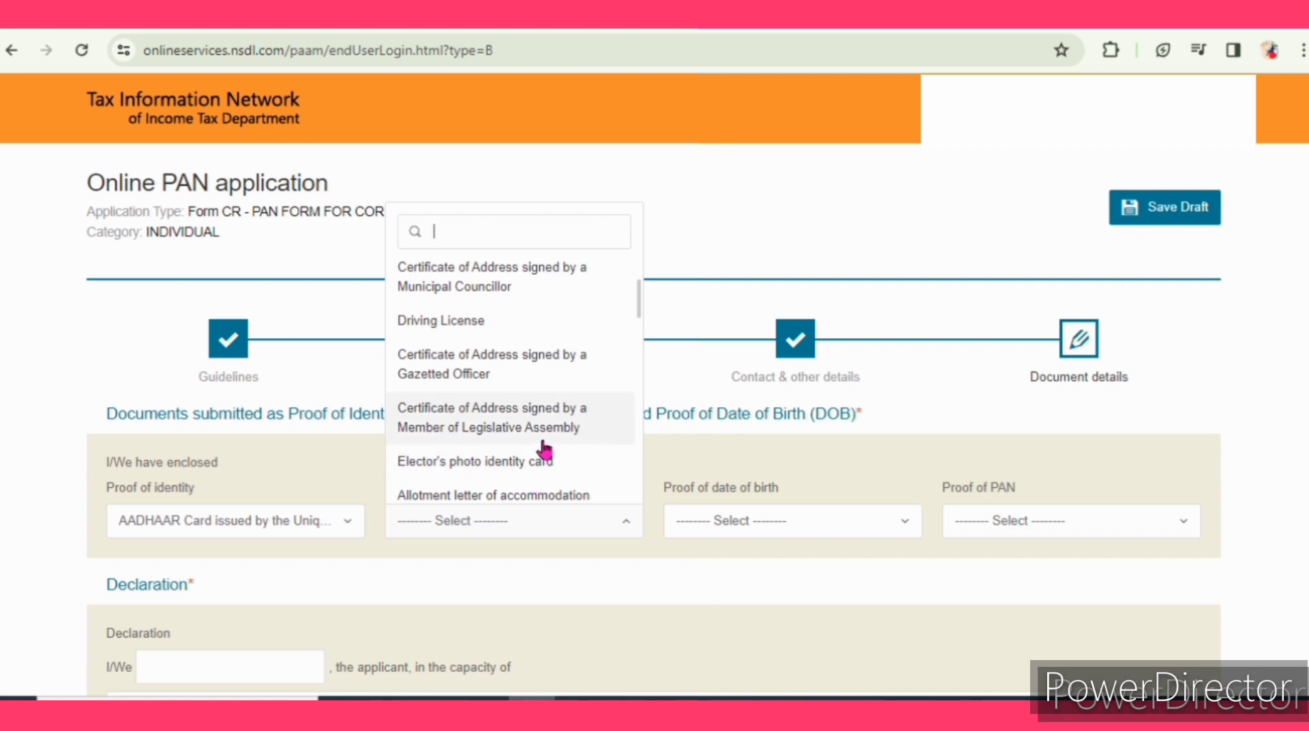
scroll(543, 449, down, 5)
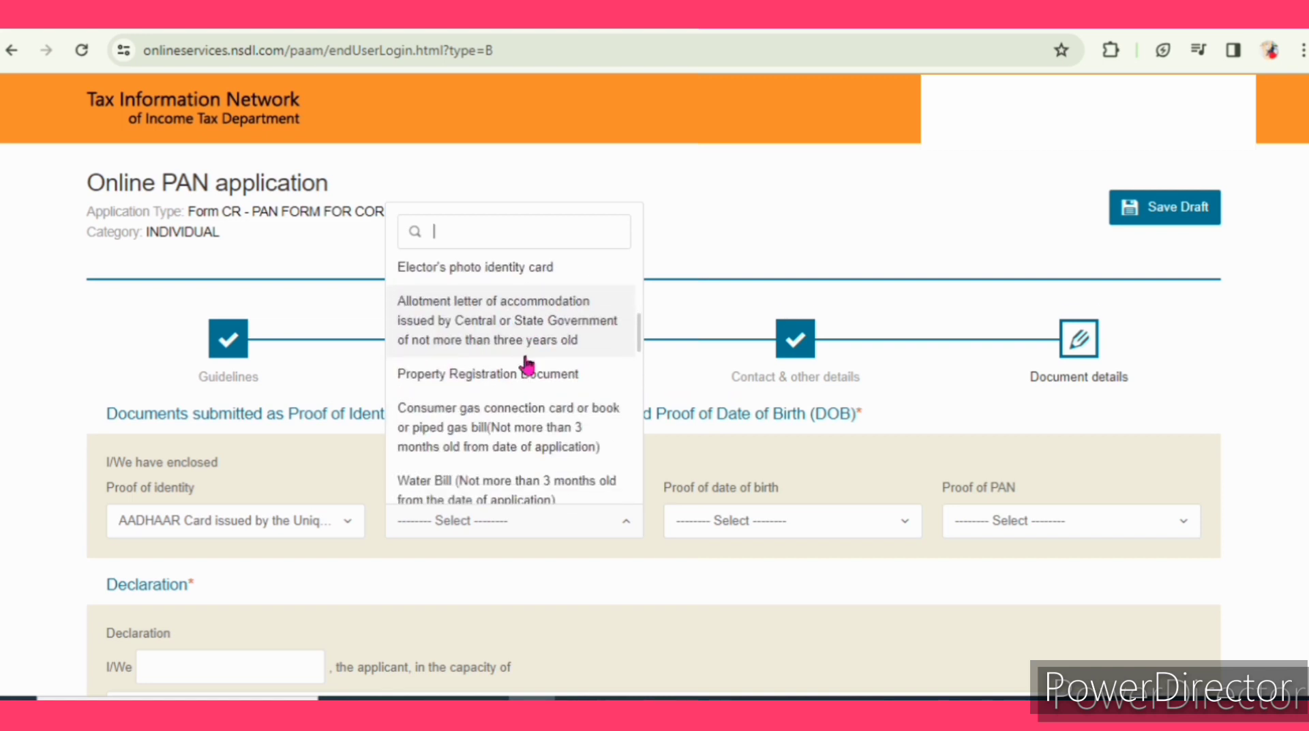
scroll(527, 363, down, 2)
scroll(515, 378, up, 2)
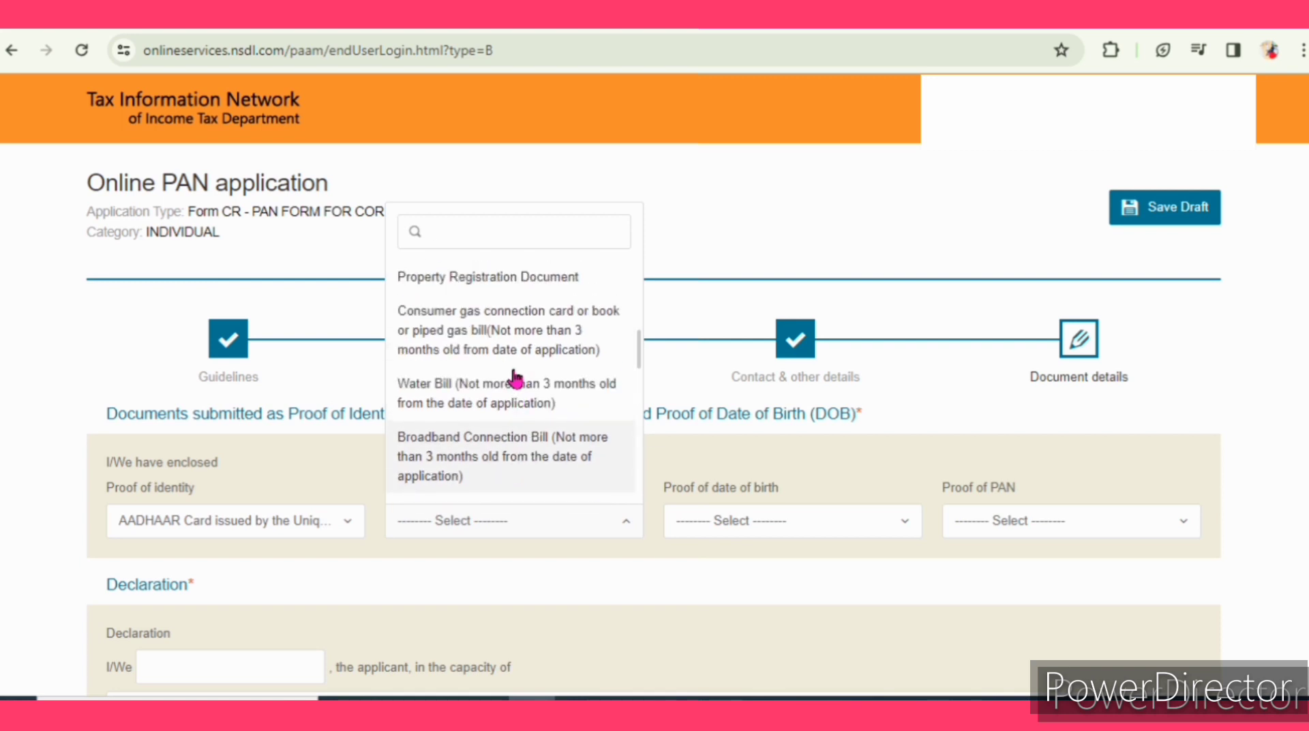
scroll(516, 401, down, 8)
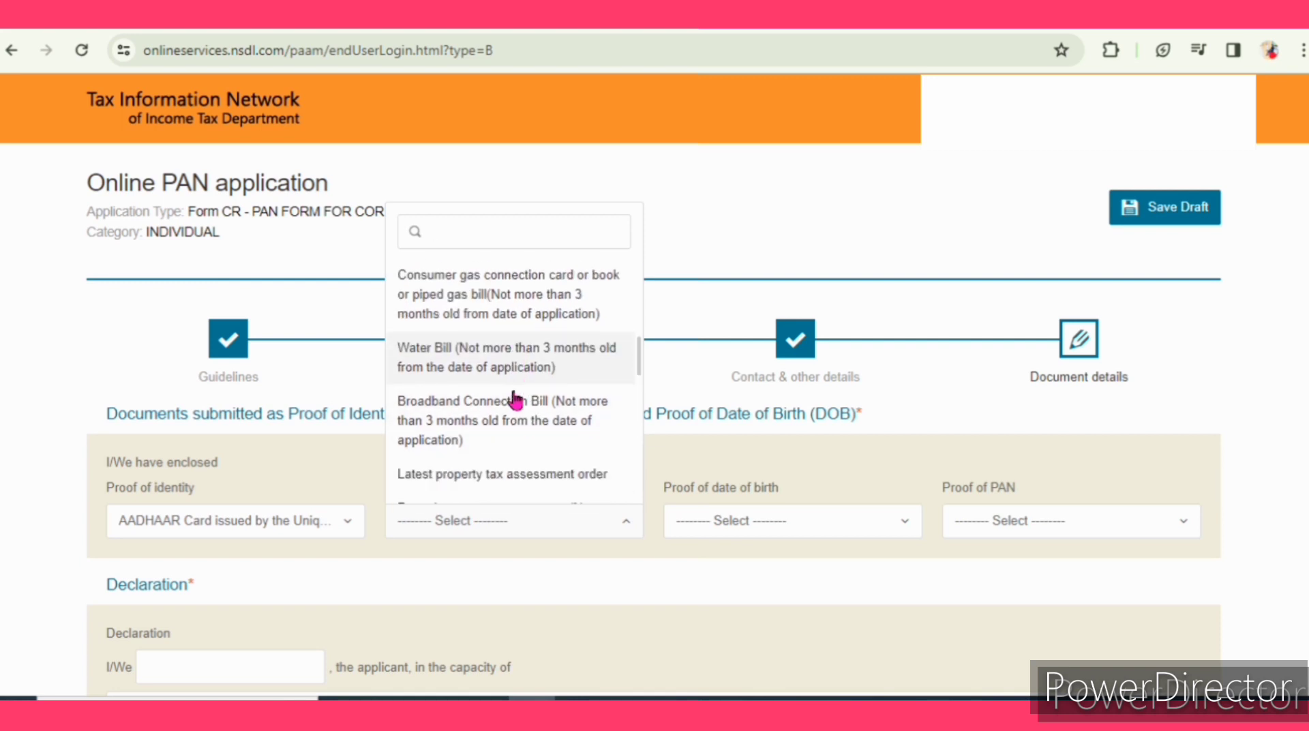
scroll(517, 401, down, 3)
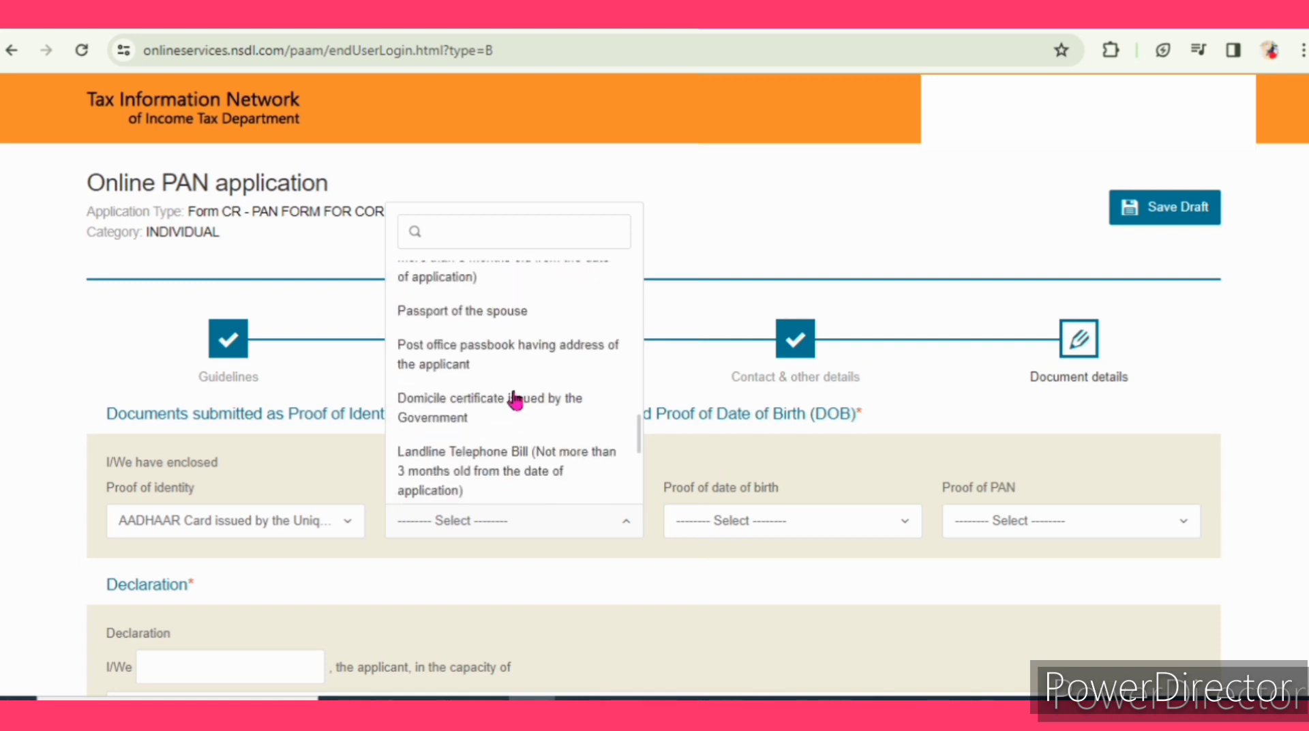
scroll(516, 401, down, 4)
scroll(516, 401, down, 1)
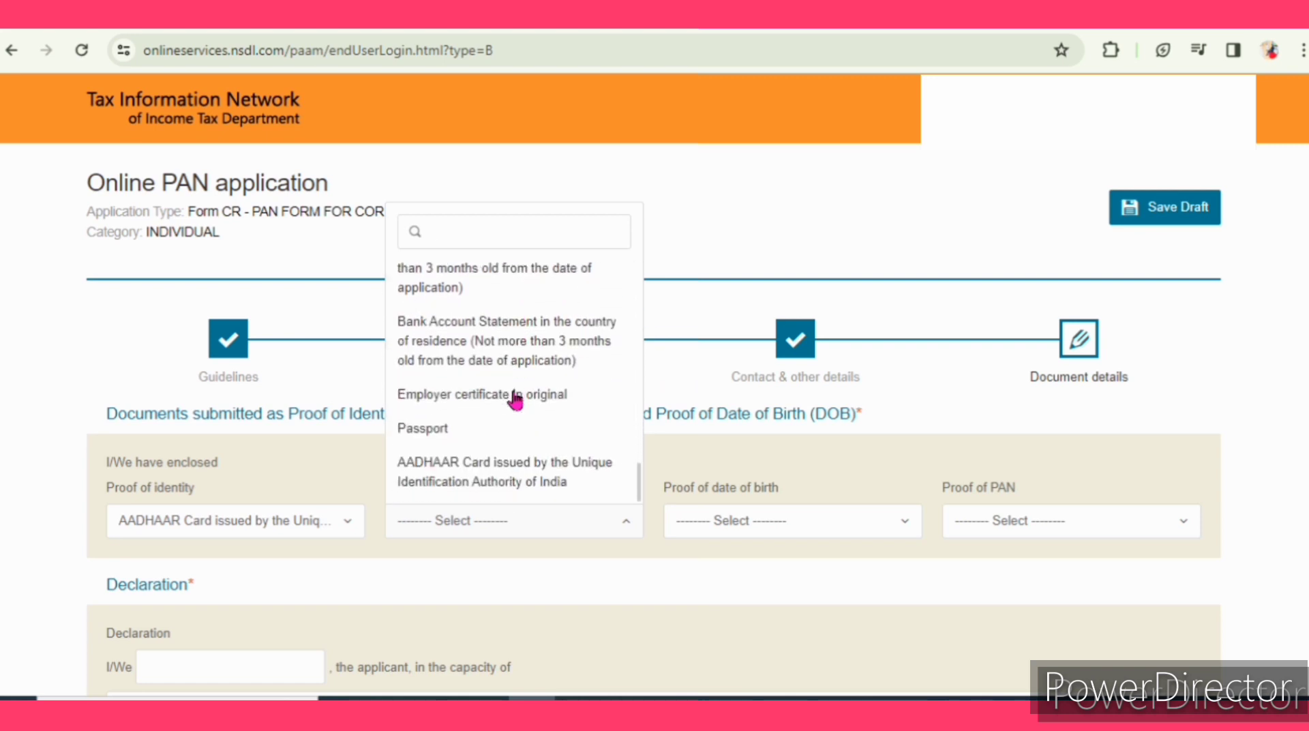
click(487, 475)
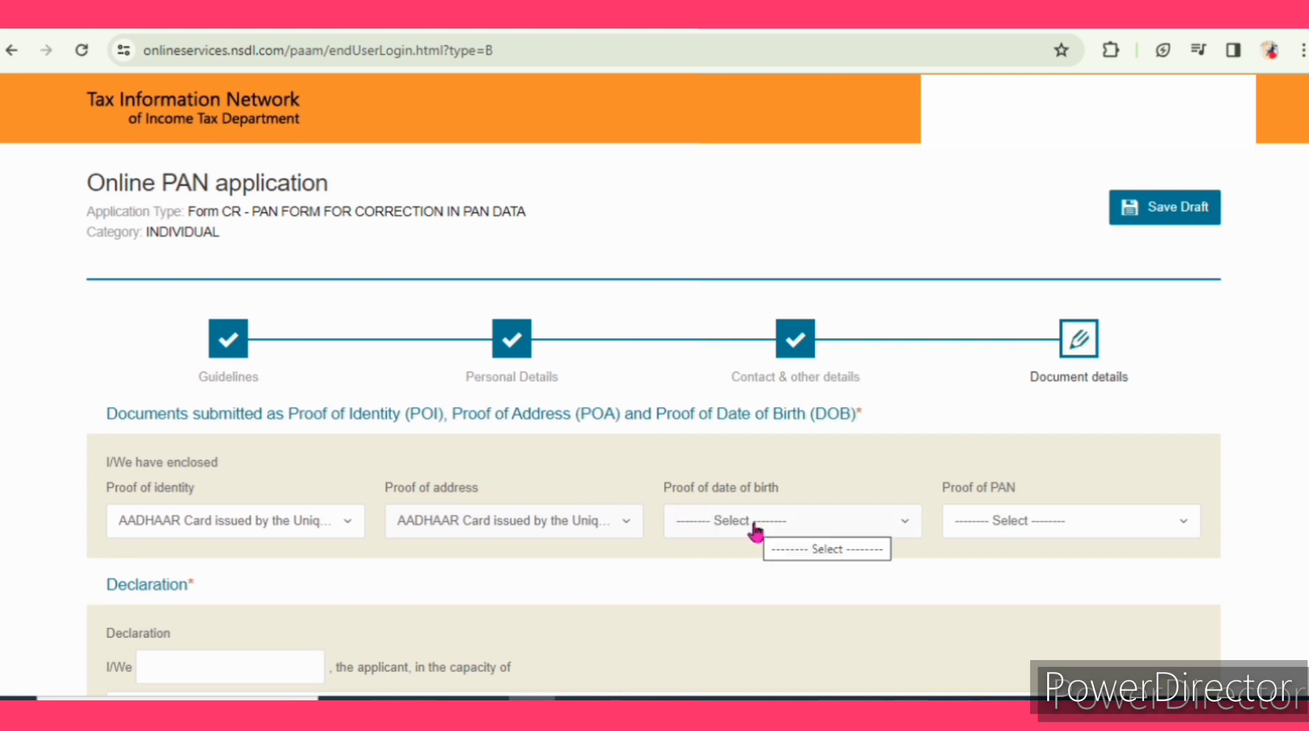
Choose AADHAAR Card issued by the Unique Identification Authority of India as the proof of date of birth
click(879, 527)
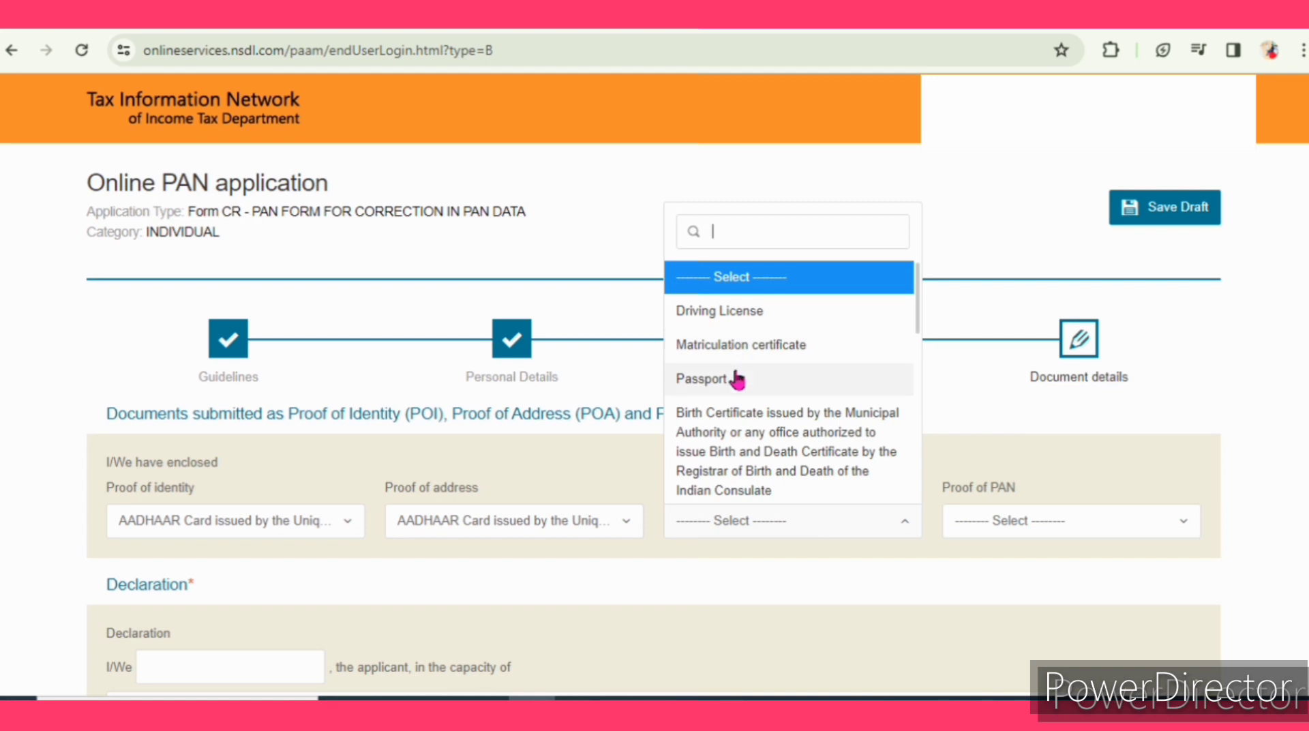
scroll(764, 450, down, 1)
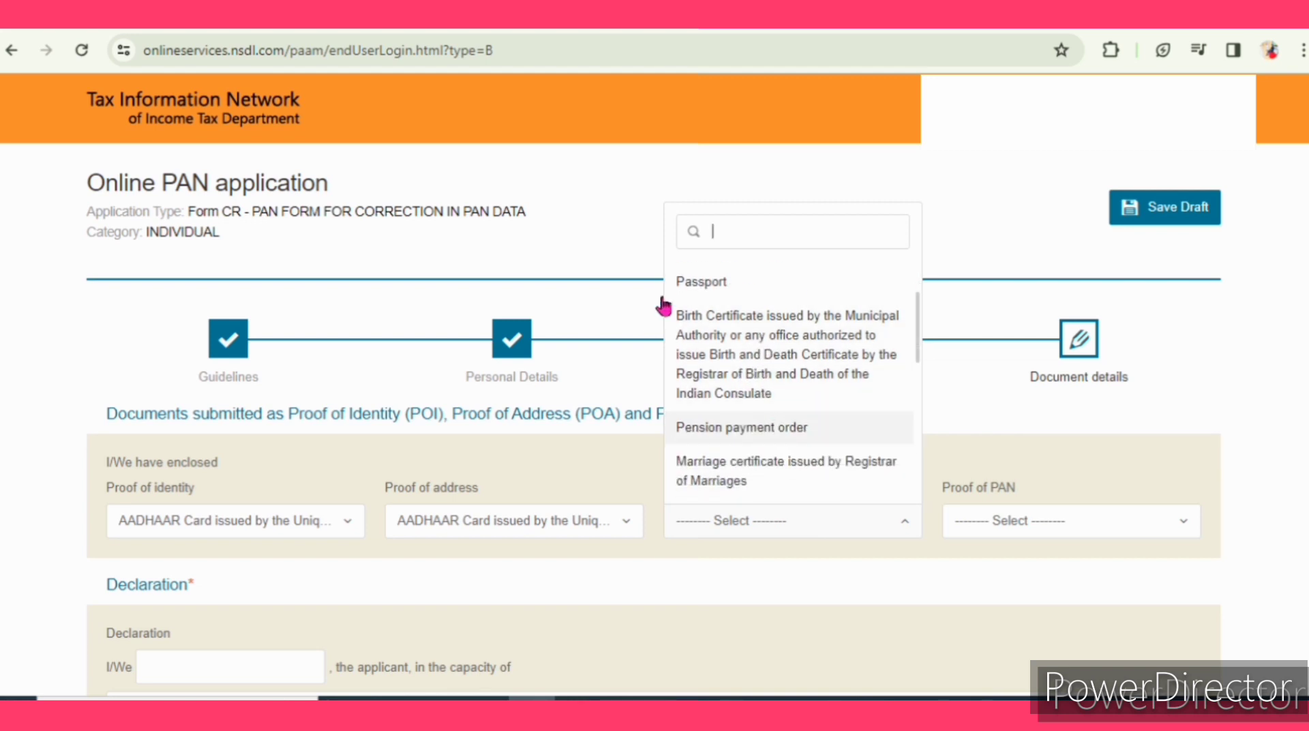
scroll(813, 398, down, 1)
scroll(812, 398, down, 3)
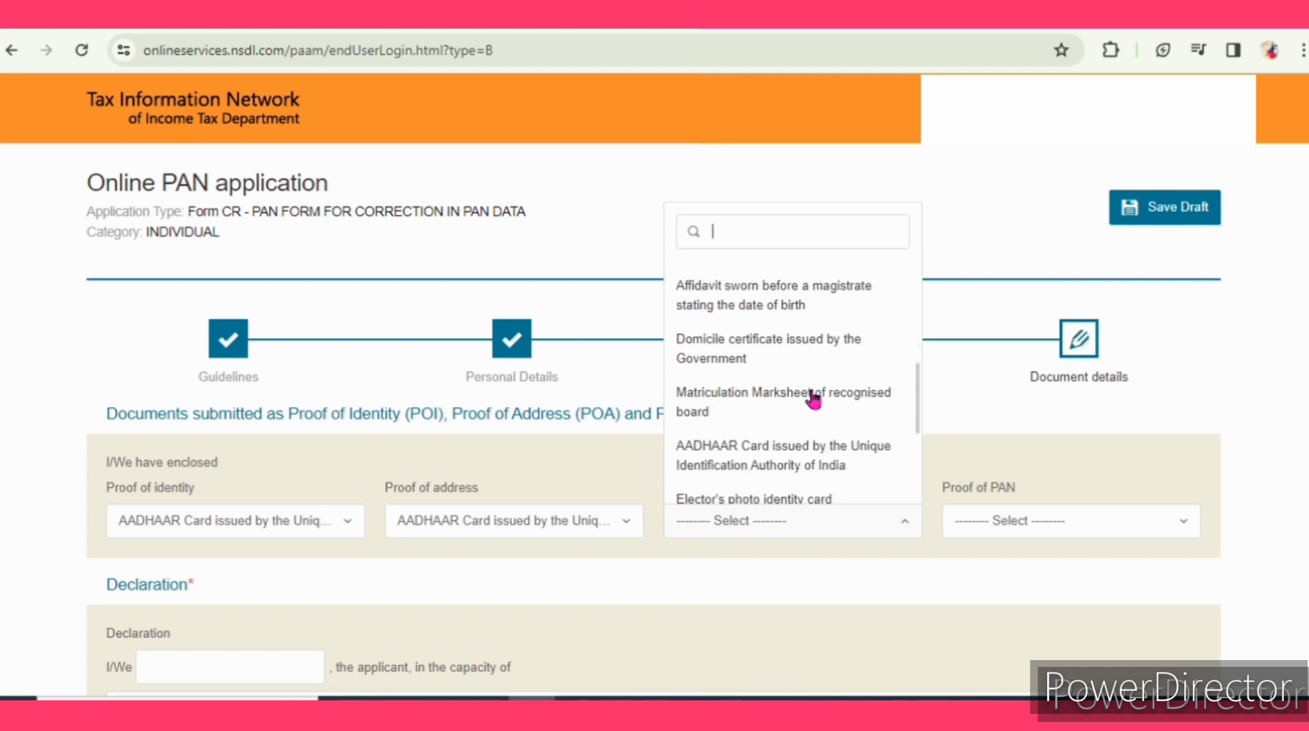
scroll(818, 430, up, 1)
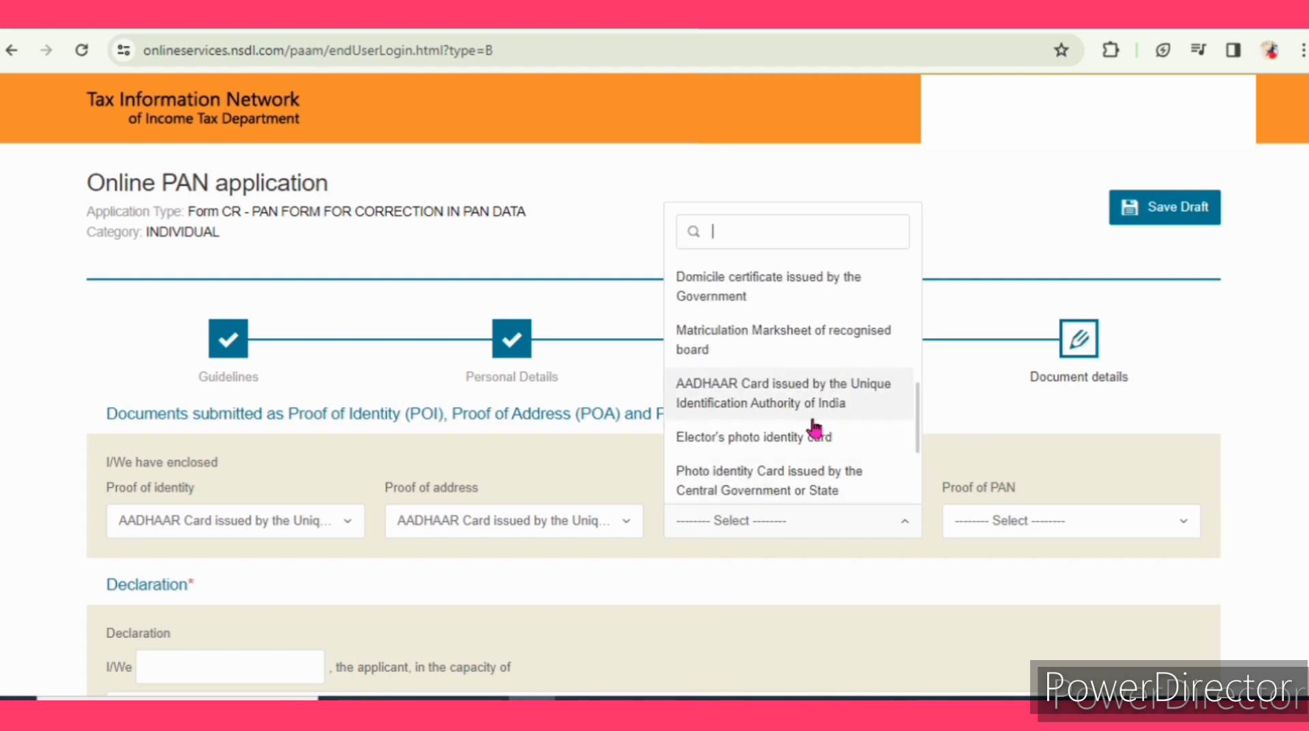
click(762, 395)
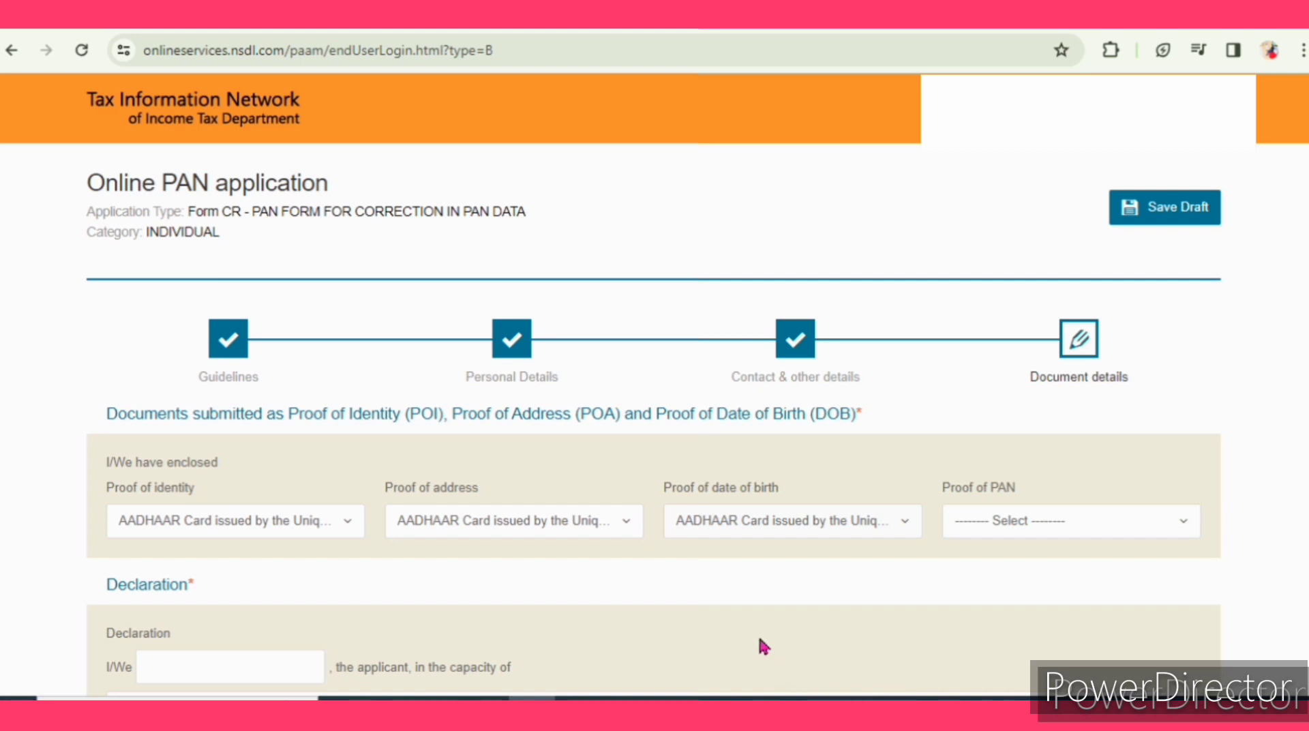
Set the proof of PAN to No Document
mouse_move(67, 442)
mouse_down()
mouse_move(187, 509)
mouse_move(827, 562)
mouse_move(927, 550)
mouse_up()
click(1172, 527)
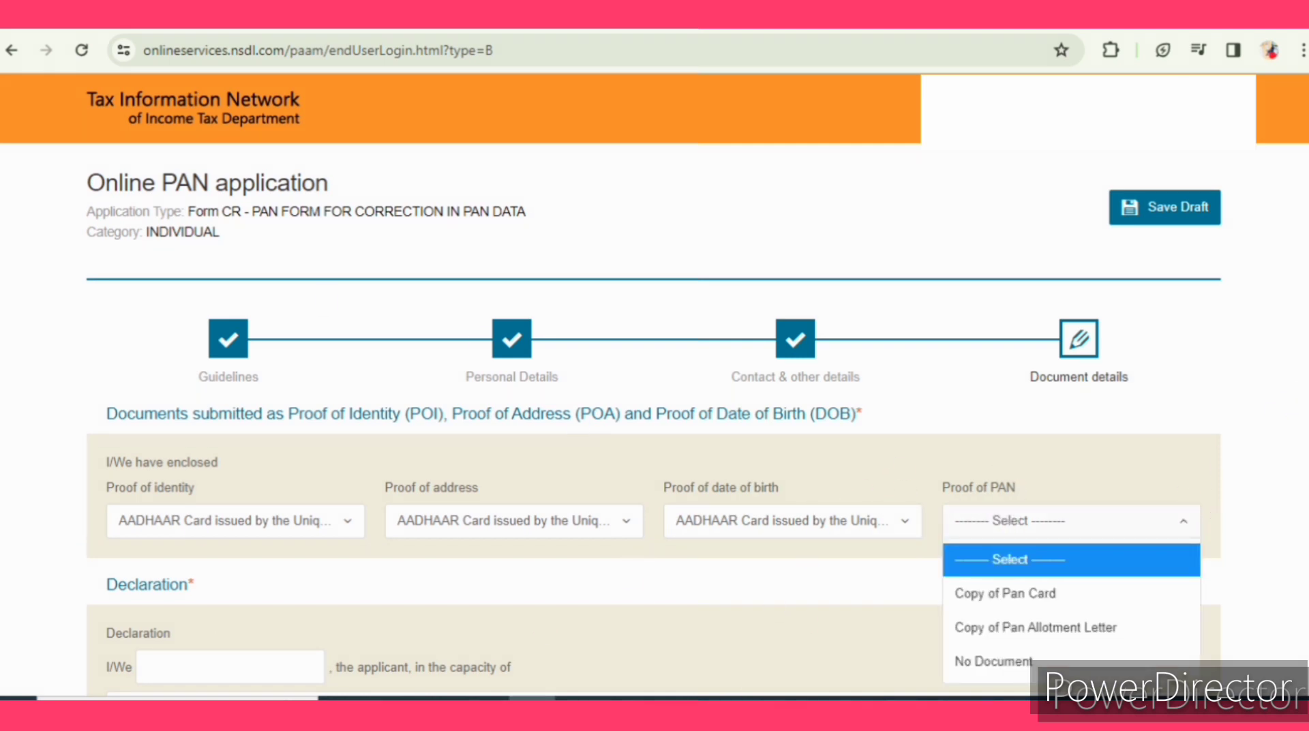
scroll(1240, 483, down, 1)
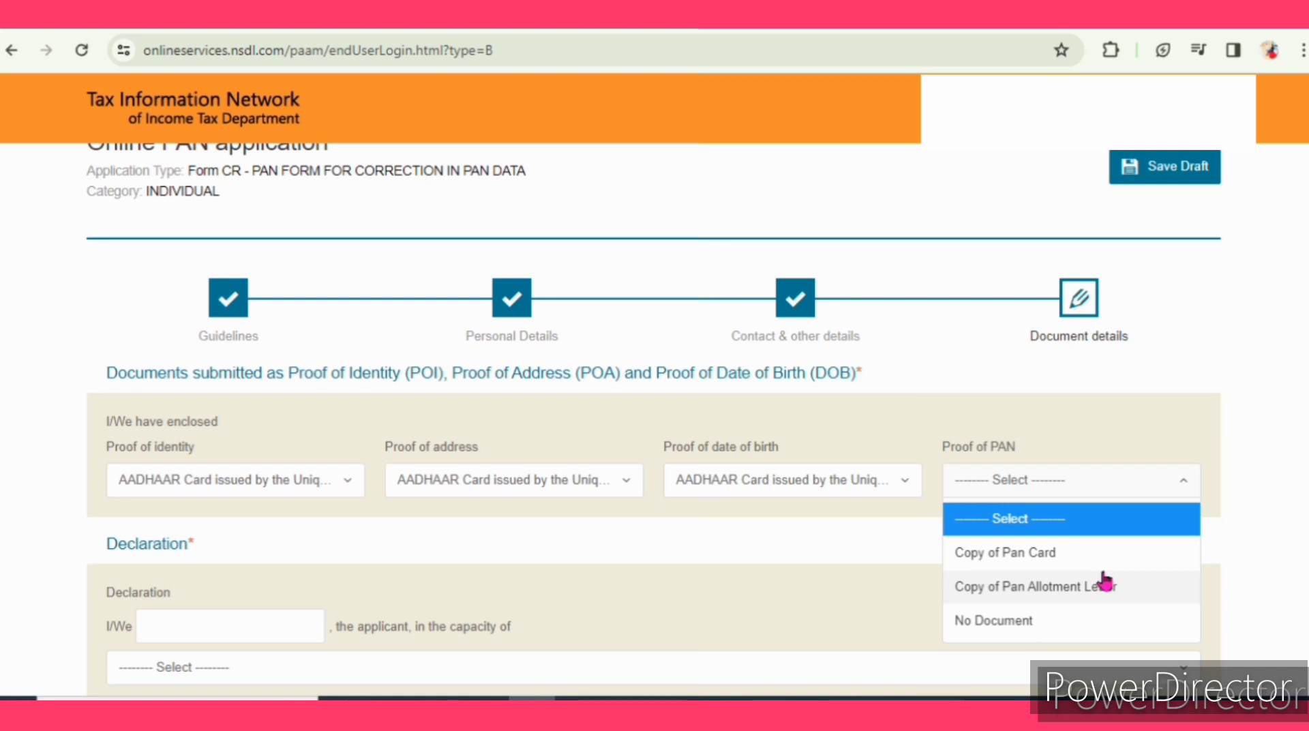
click(997, 622)
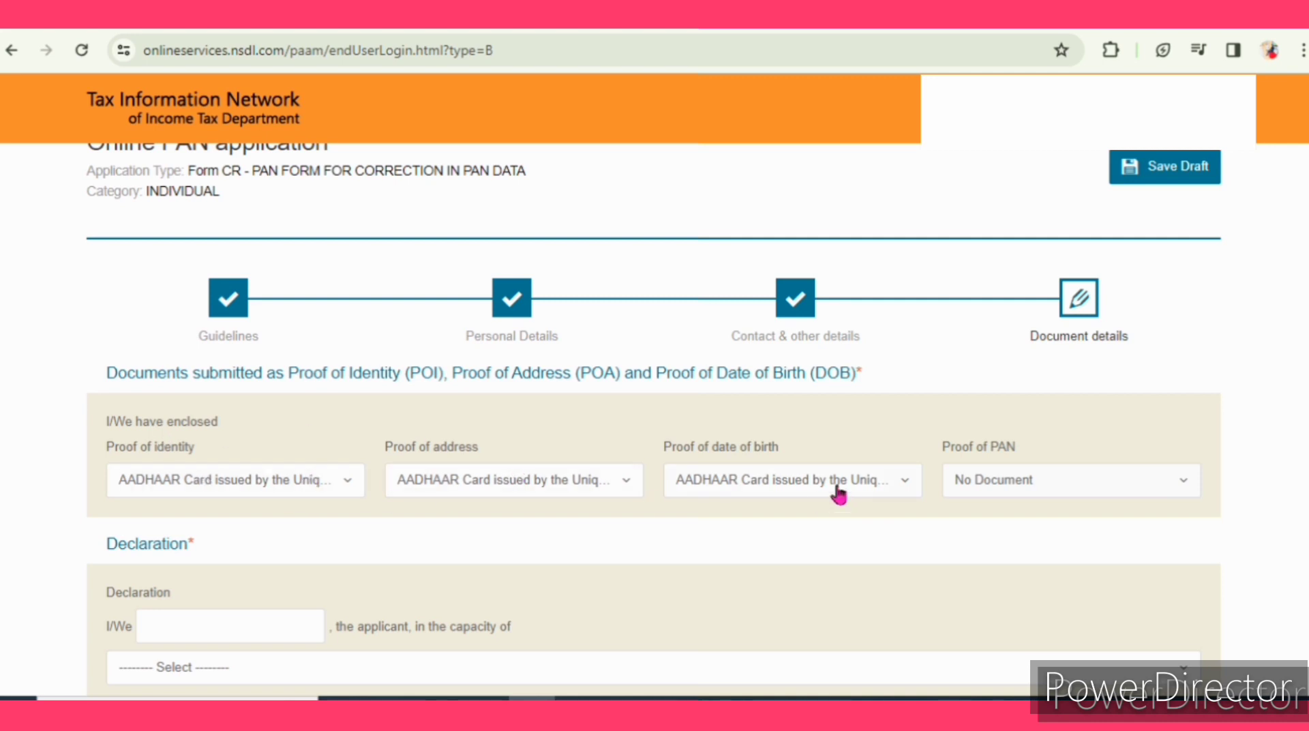
Examine the Declaration section and the options for the applicant's capacity without choosing one
scroll(995, 488, down, 3)
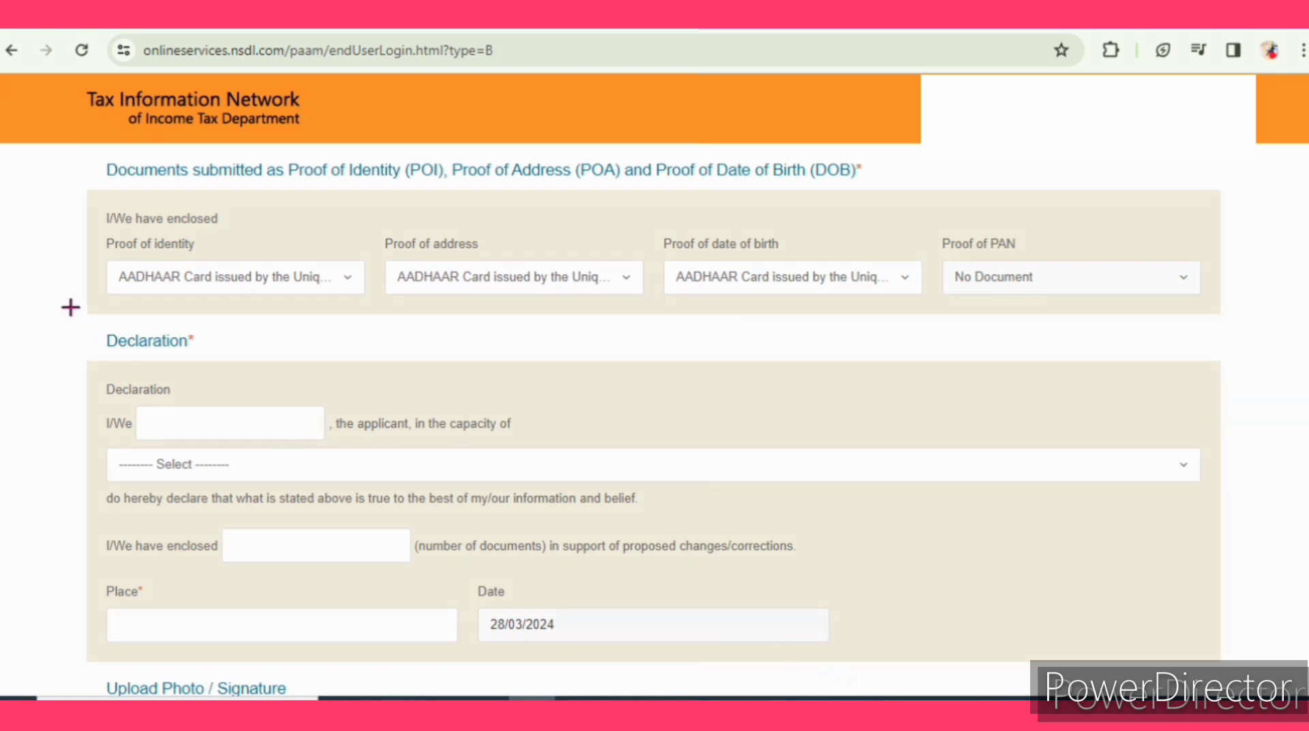
mouse_move(35, 308)
mouse_down()
mouse_move(208, 355)
mouse_move(400, 354)
mouse_up()
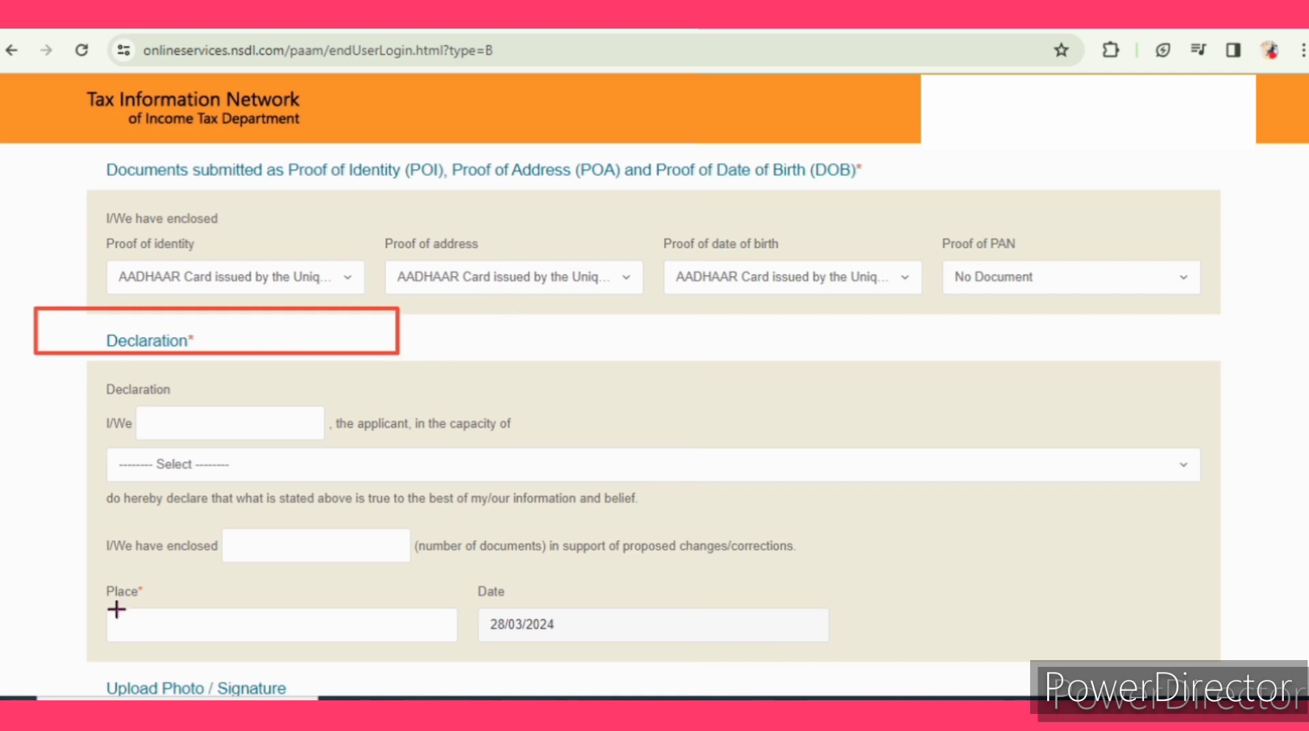
key(Escape)
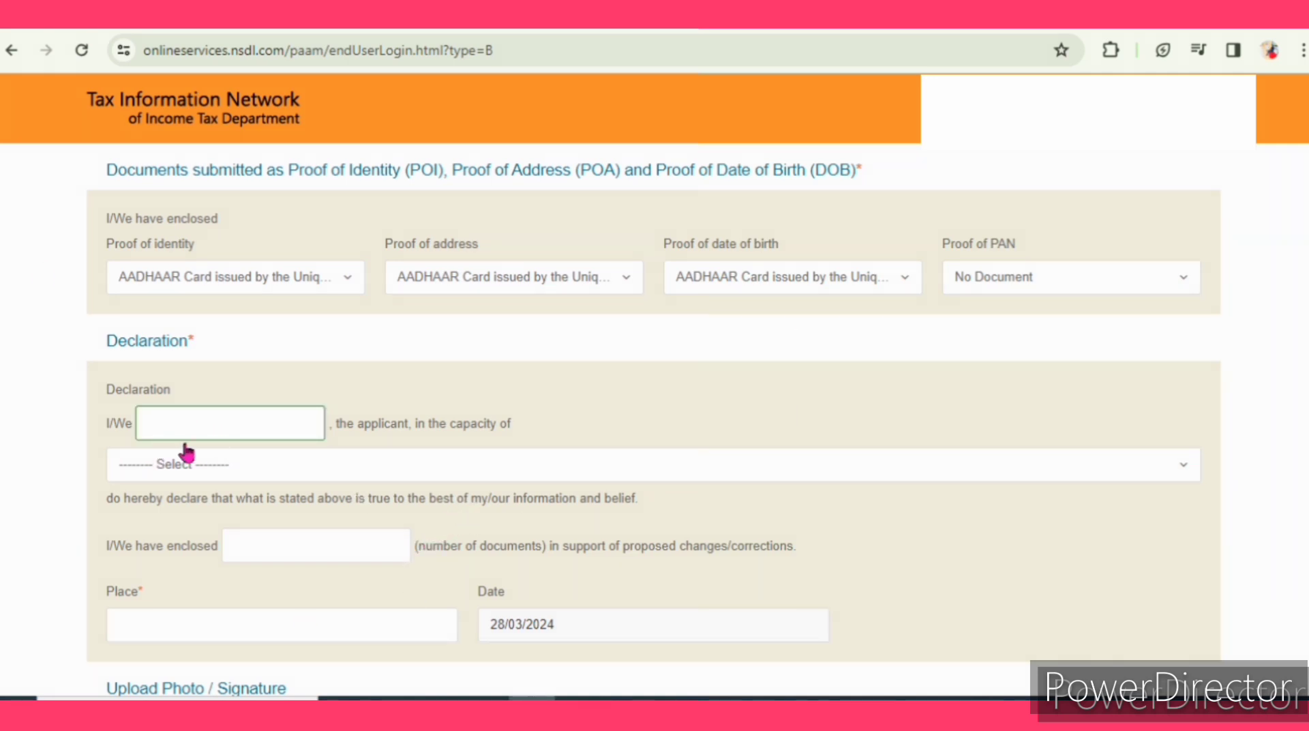
click(392, 469)
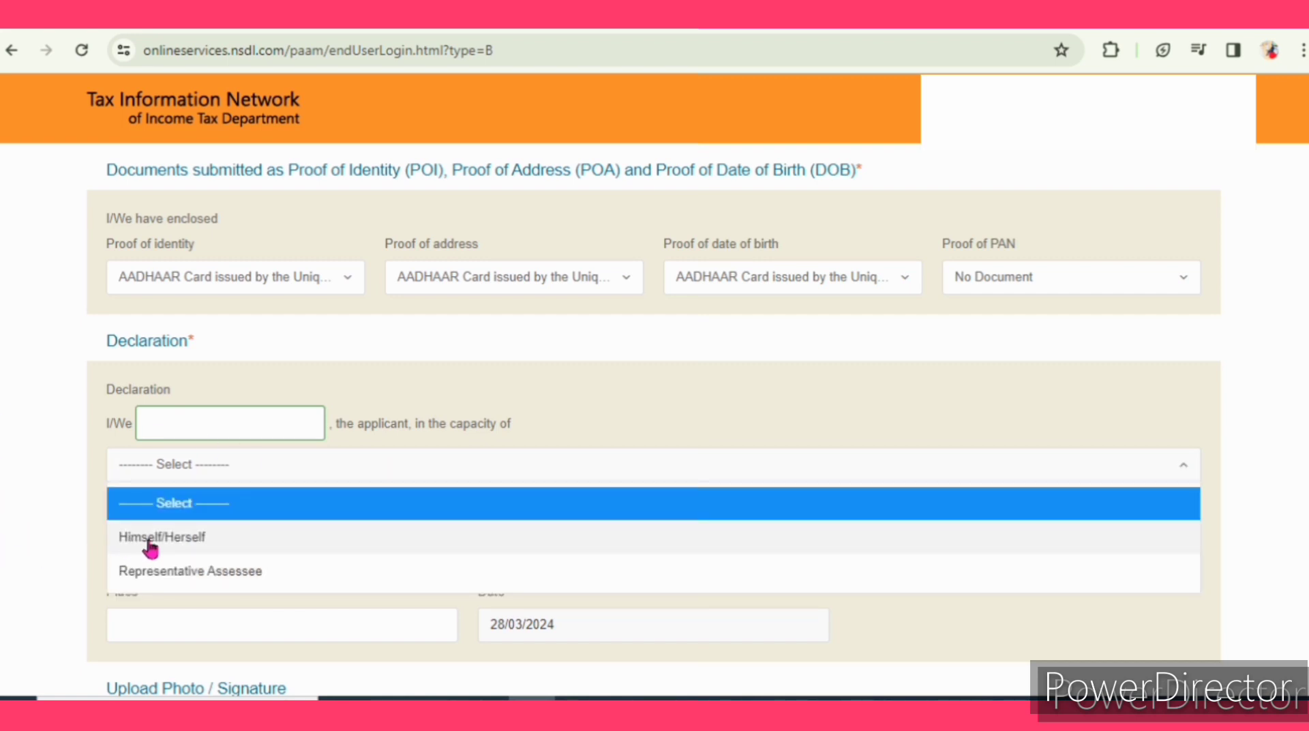
click(614, 382)
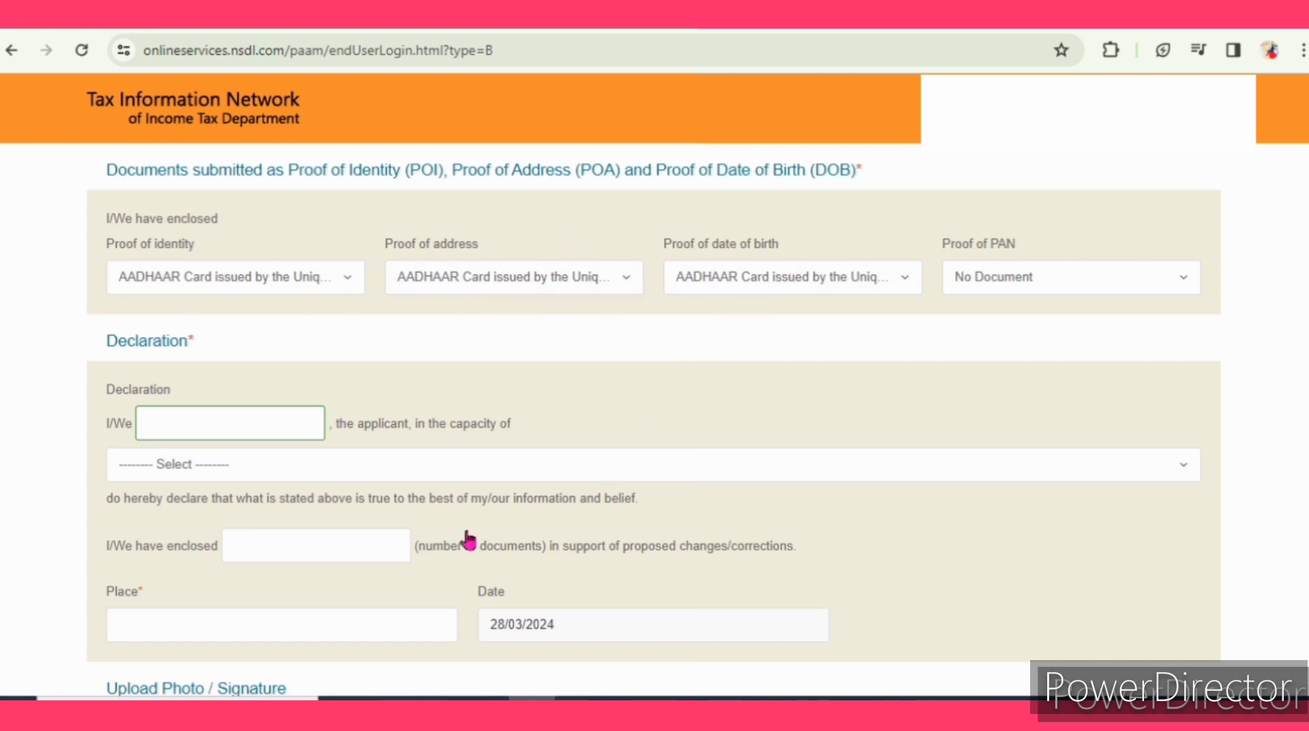
Enter 1 as the number of documents enclosed in support of the proposed corrections
click(279, 538)
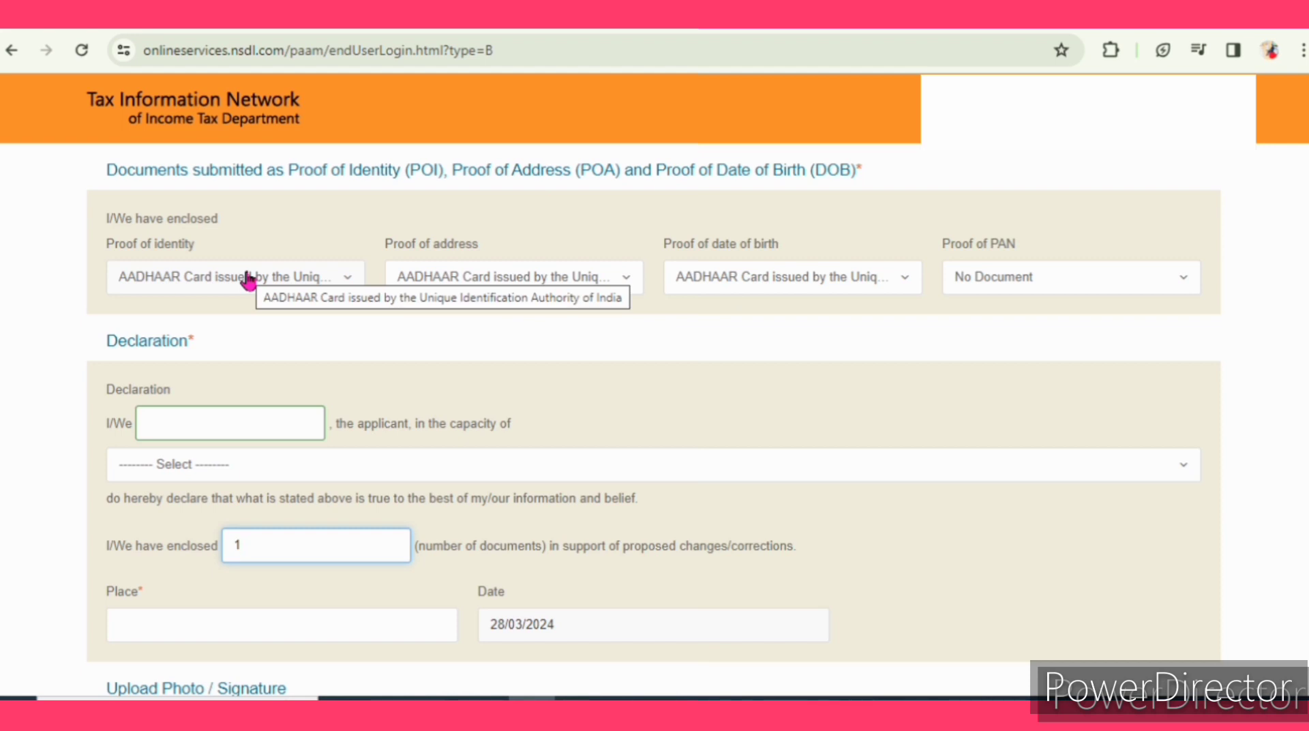
key(BackSpace)
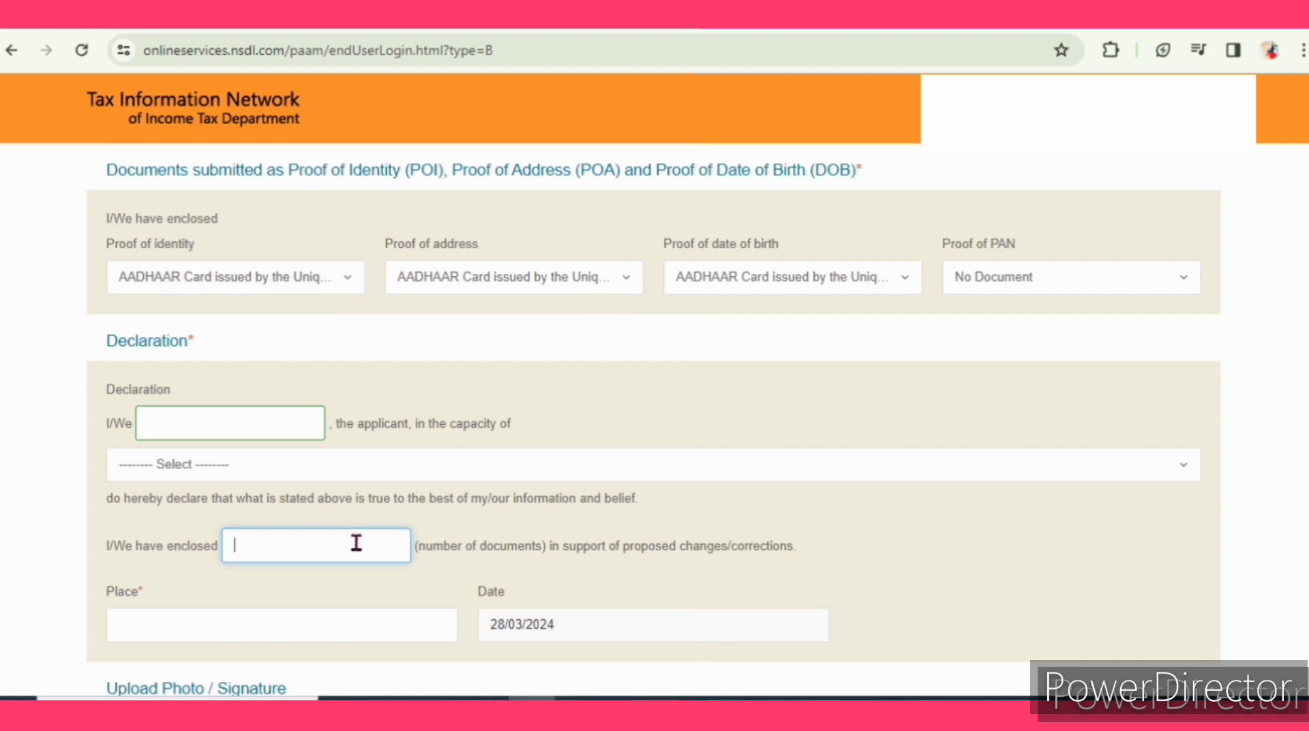
text(3)
key(BackSpace)
text(1)
click(520, 529)
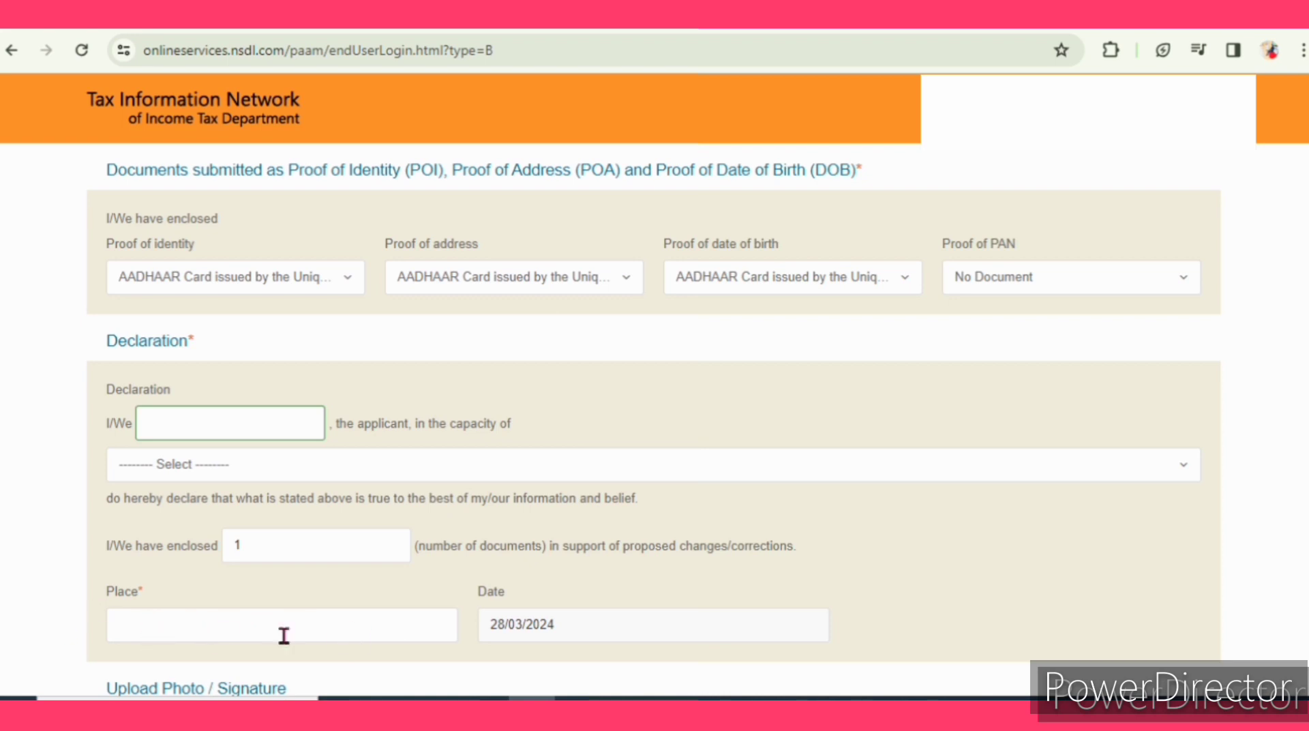
Examine the requirements for uploading the photo, signature and supporting documents, including the accepted formats and maximum file sizes
scroll(1012, 576, down, 5)
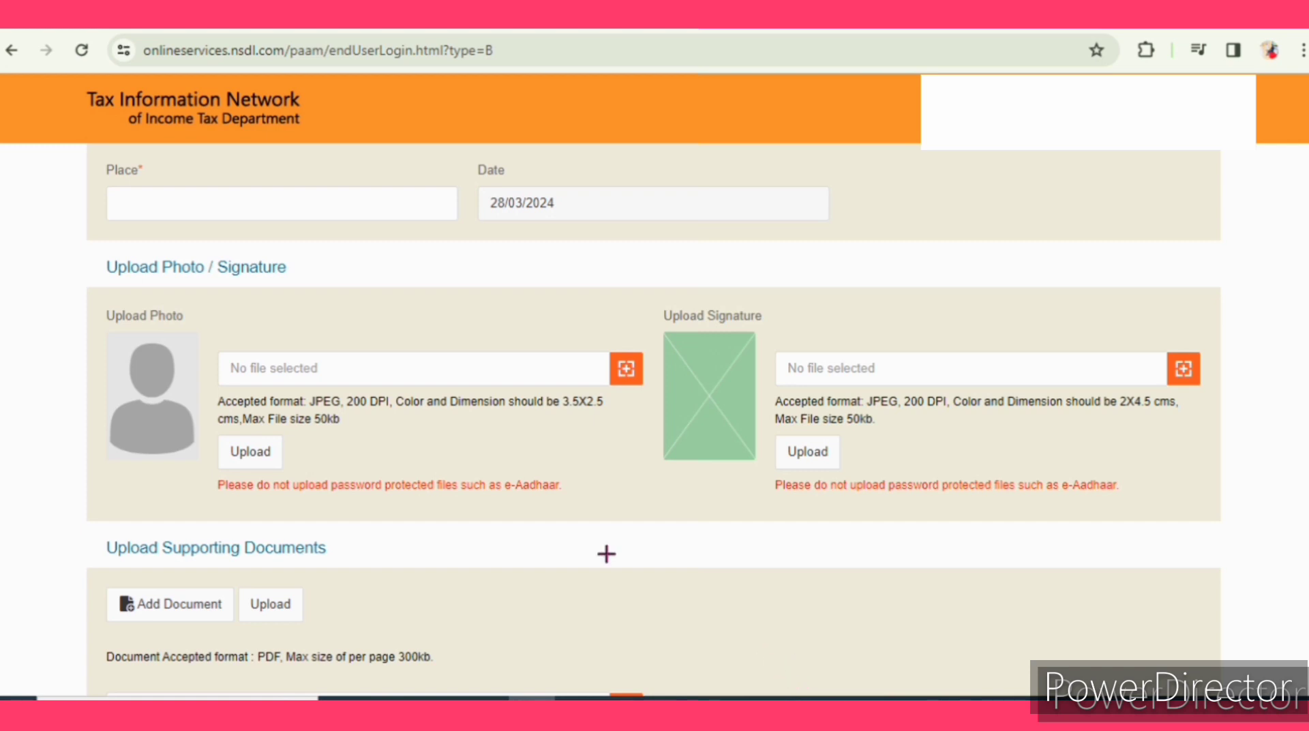
mouse_move(28, 244)
mouse_down()
mouse_move(161, 300)
mouse_move(382, 305)
mouse_move(404, 286)
mouse_up()
mouse_move(38, 305)
mouse_down()
mouse_move(74, 346)
mouse_move(345, 470)
mouse_move(567, 508)
mouse_move(658, 508)
mouse_up()
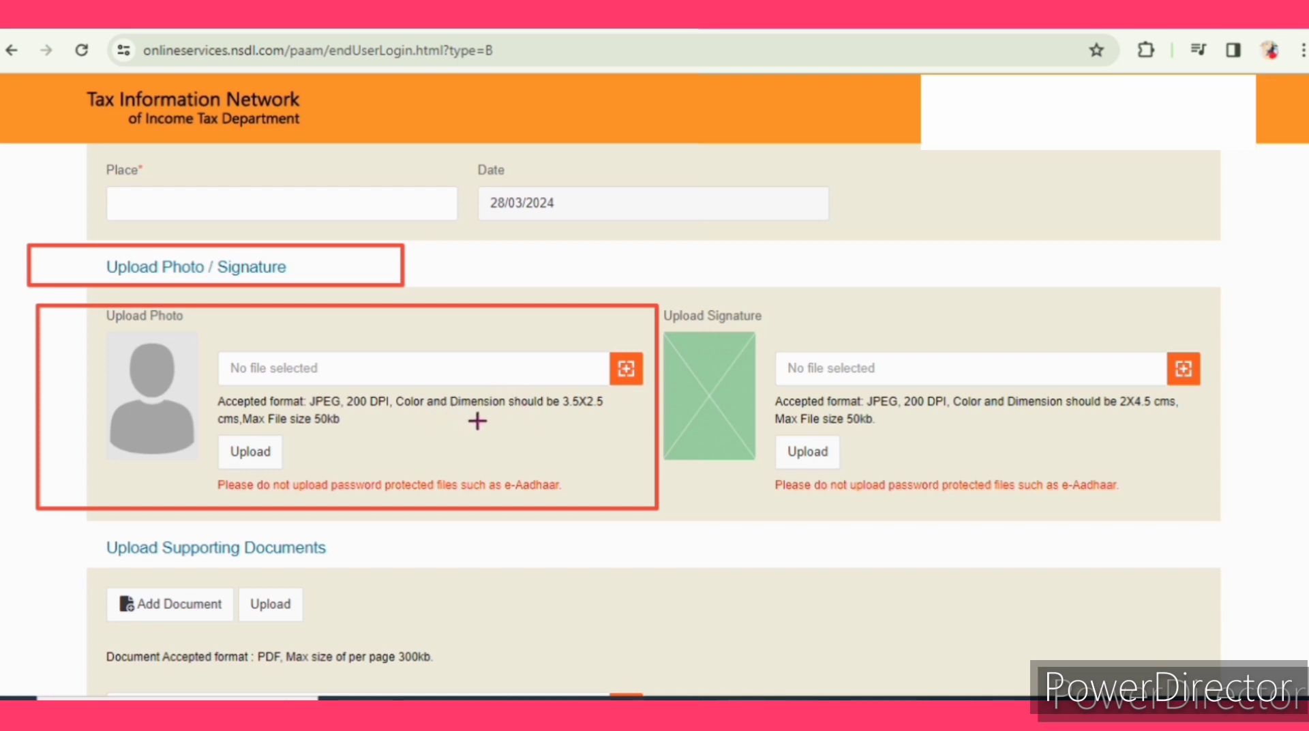
mouse_move(661, 325)
mouse_down()
mouse_move(804, 461)
mouse_move(1133, 513)
mouse_move(1236, 513)
mouse_up()
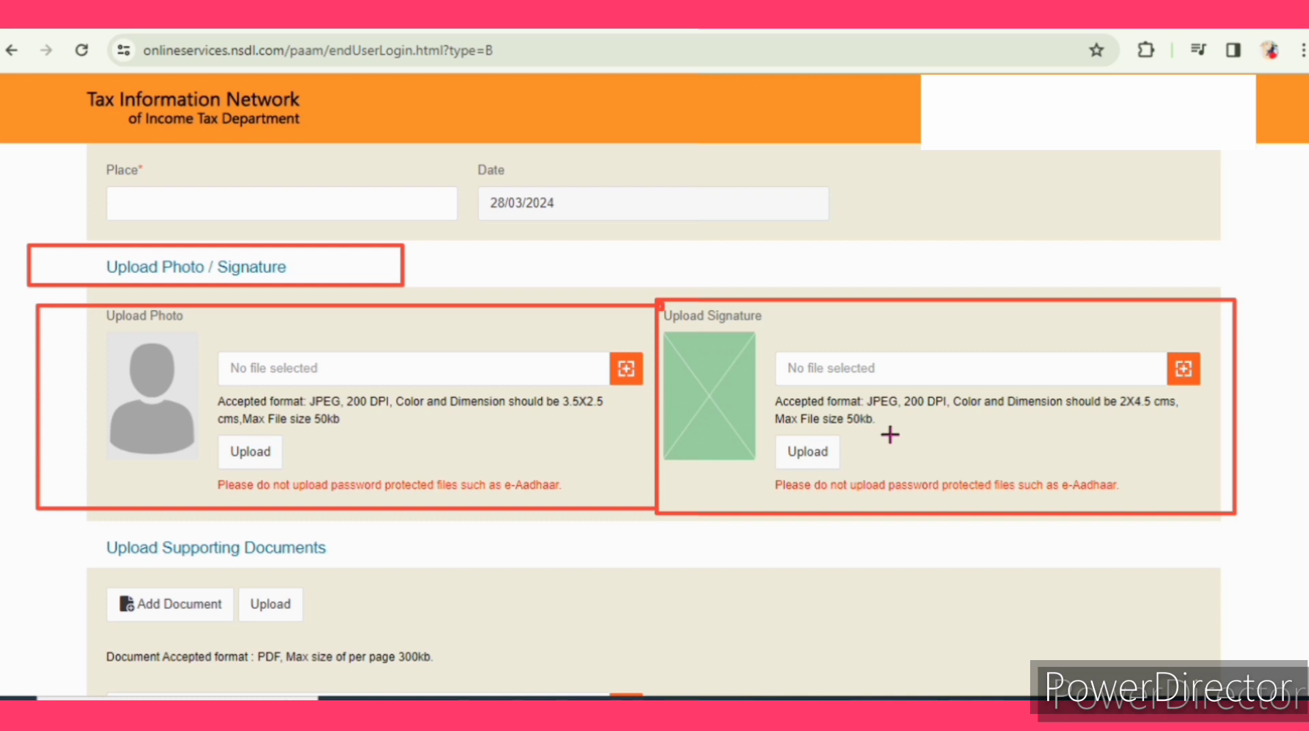
scroll(1070, 627, down, 3)
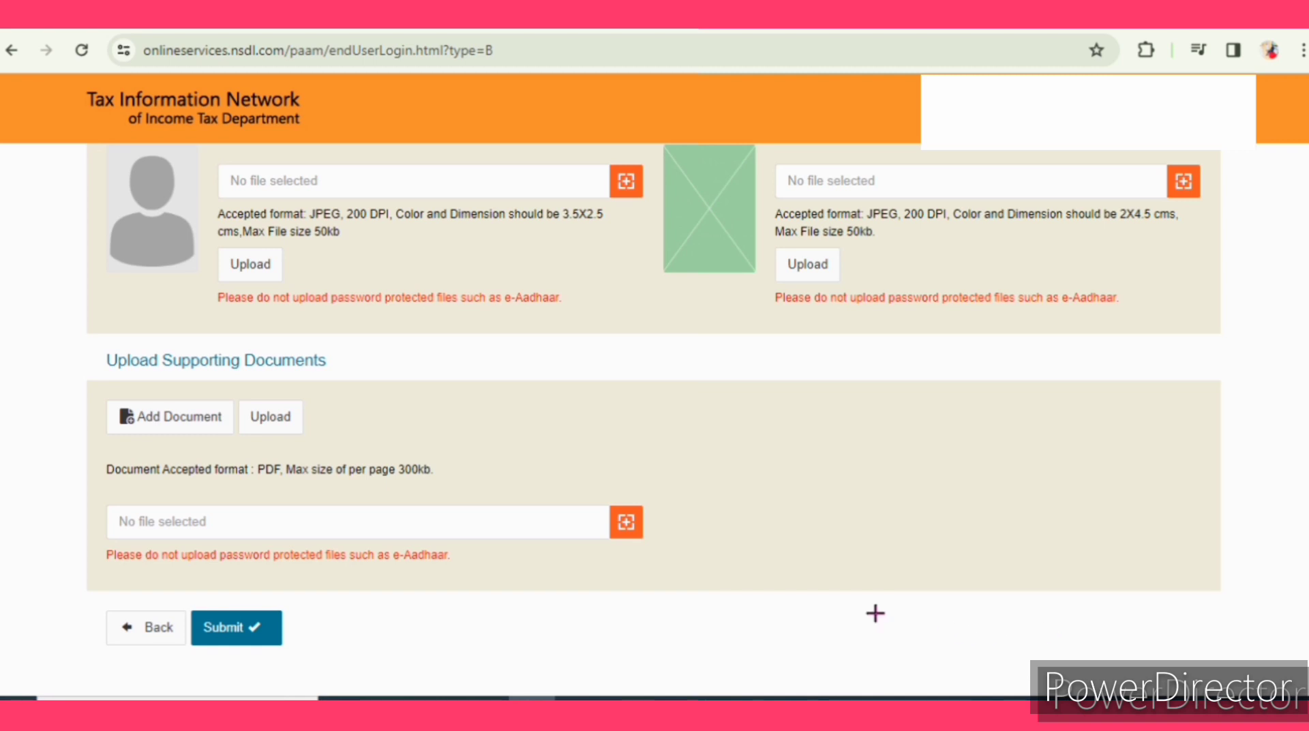
mouse_move(54, 316)
mouse_down()
mouse_move(130, 363)
mouse_move(383, 389)
mouse_up()
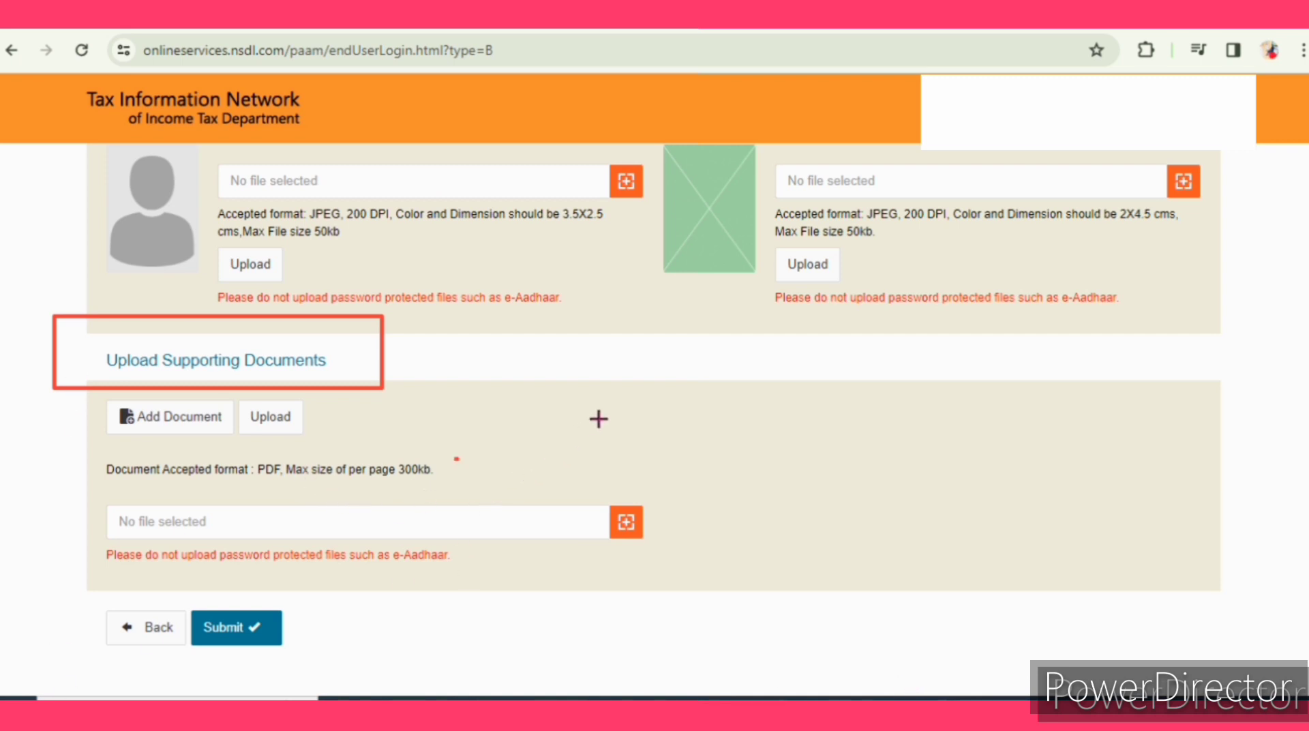
drag(599, 415, 454, 469)
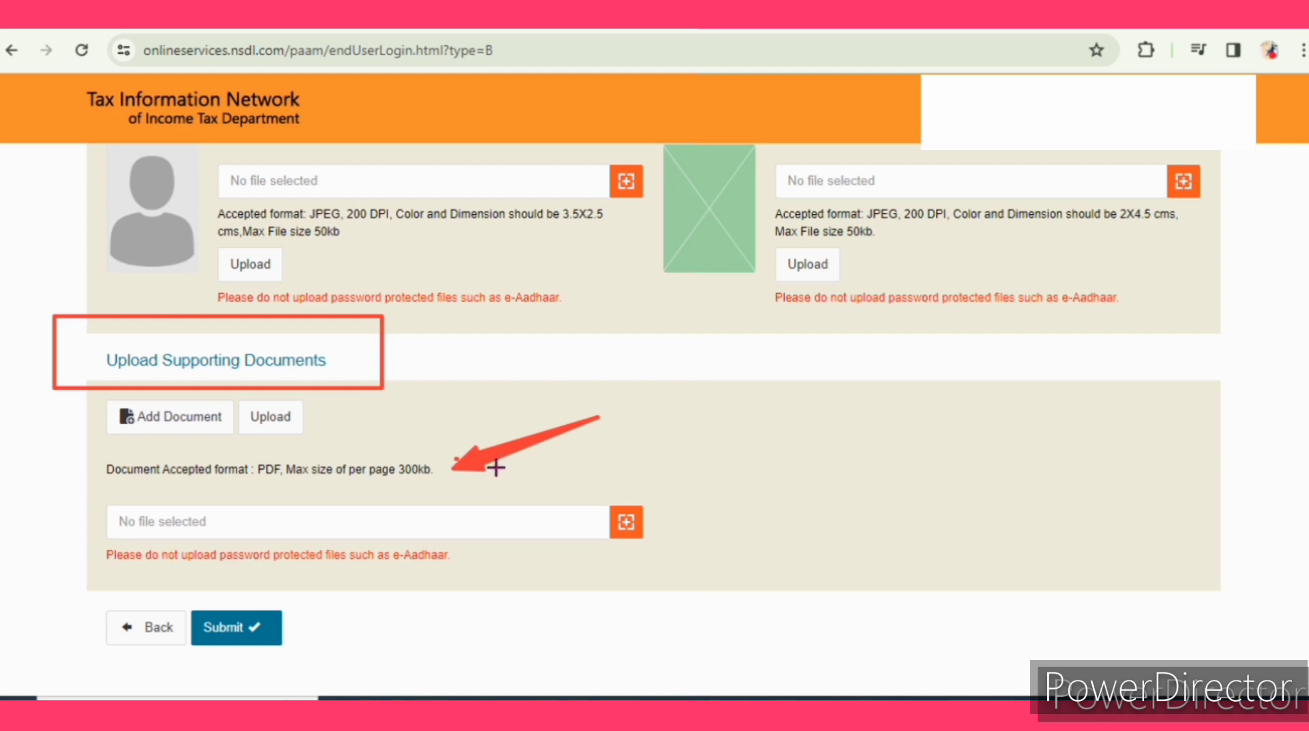
drag(424, 643, 424, 577)
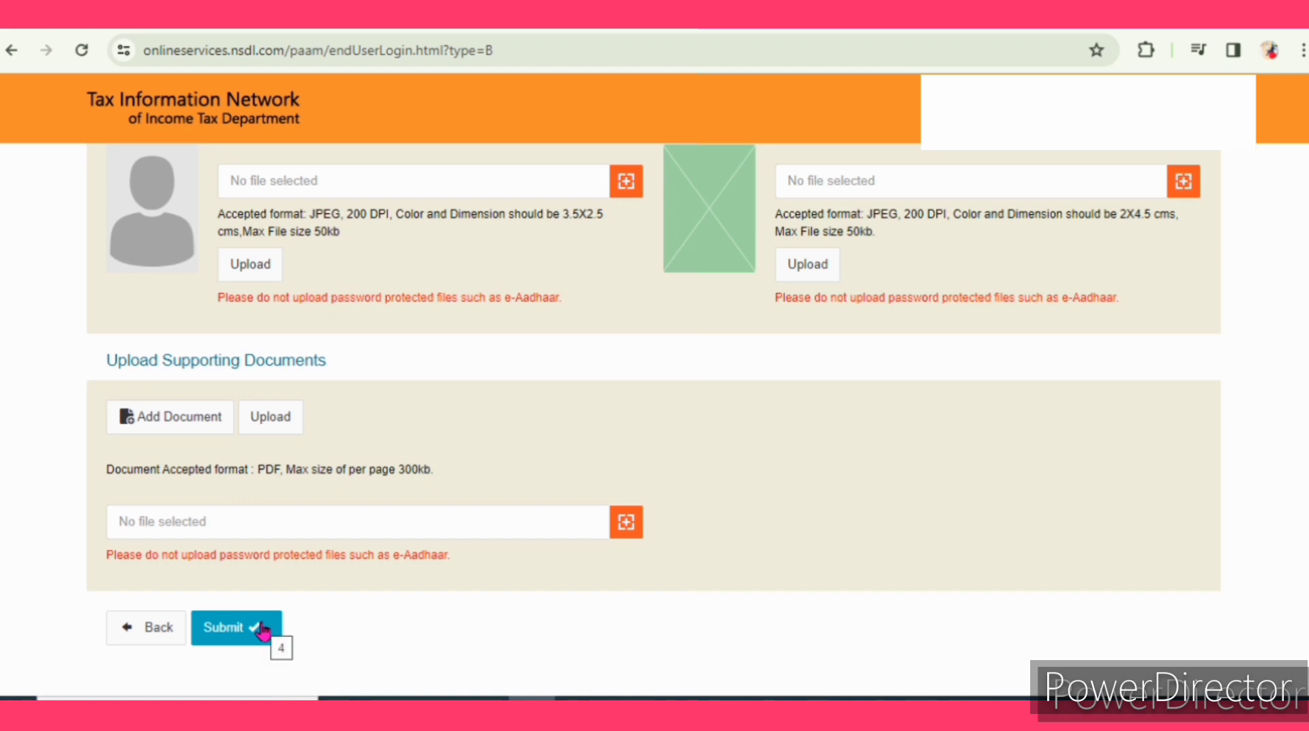
Submit the completed PAN correction form and review the personal details and selected corrections in the submitted application
click(261, 627)
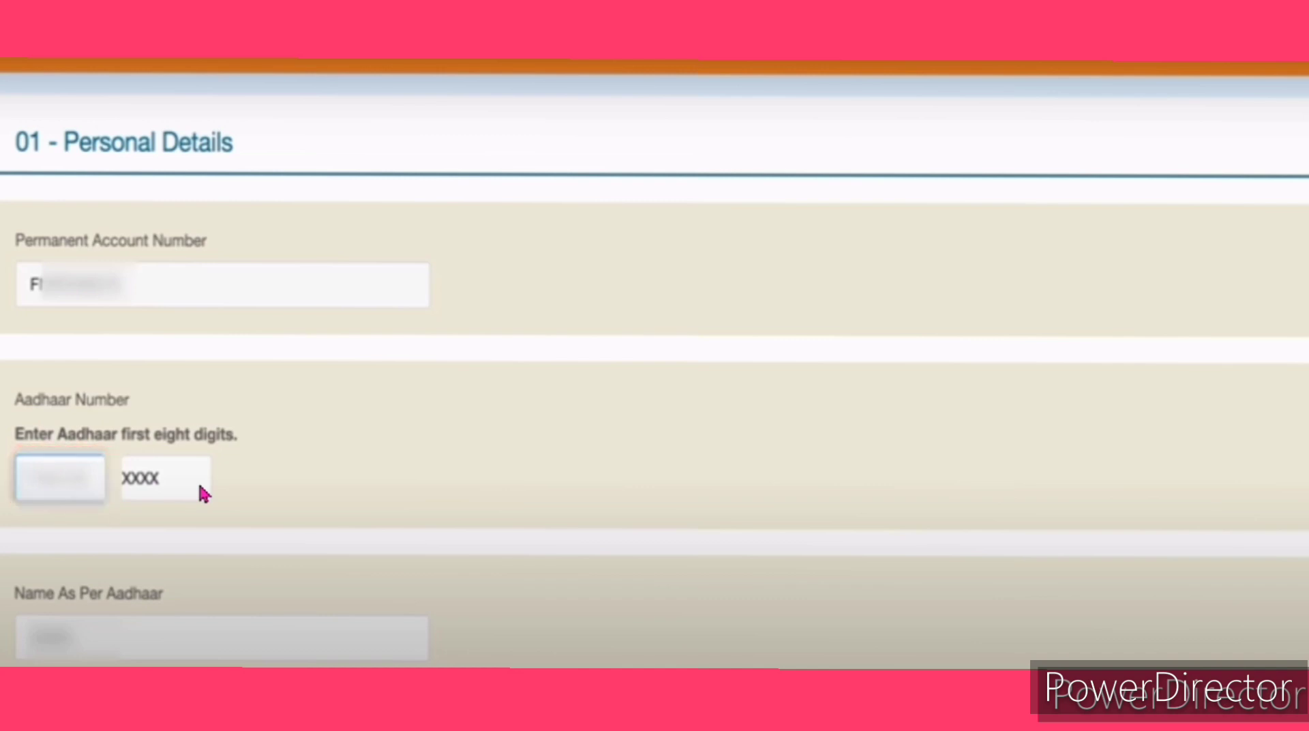
scroll(267, 603, down, 3)
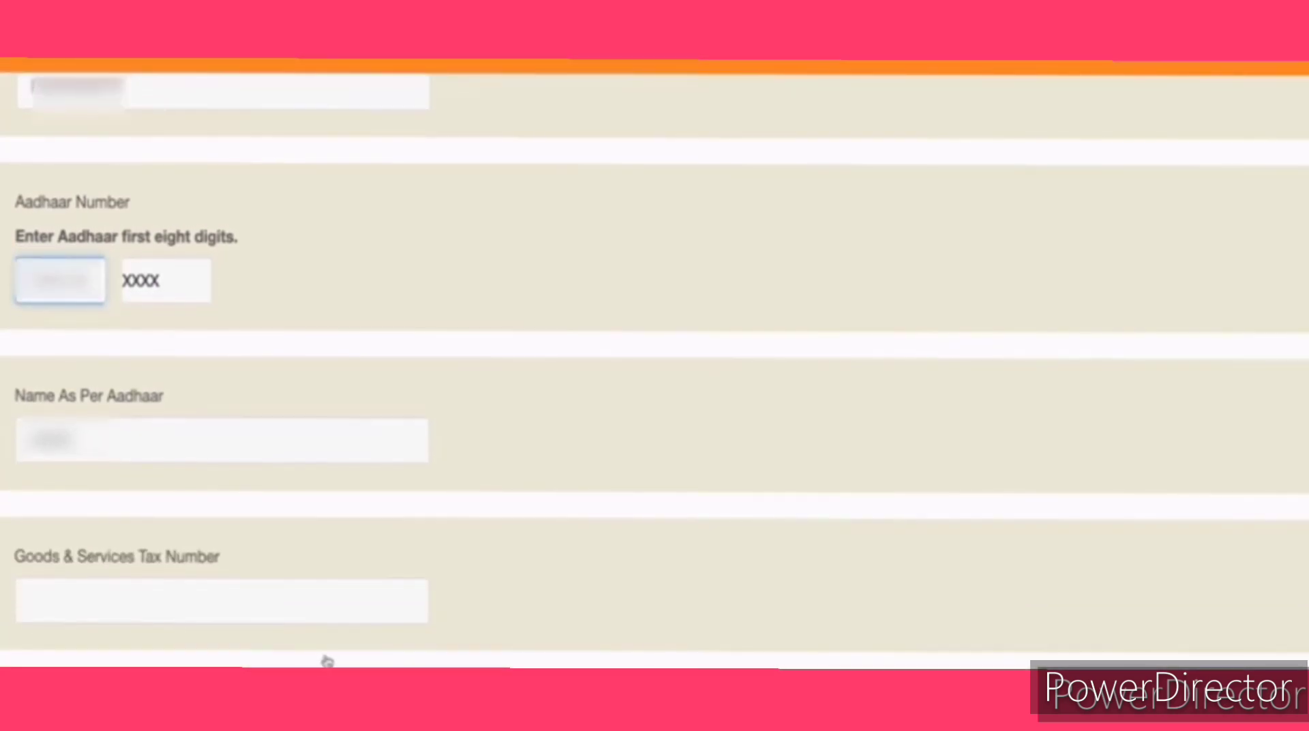
scroll(244, 614, down, 5)
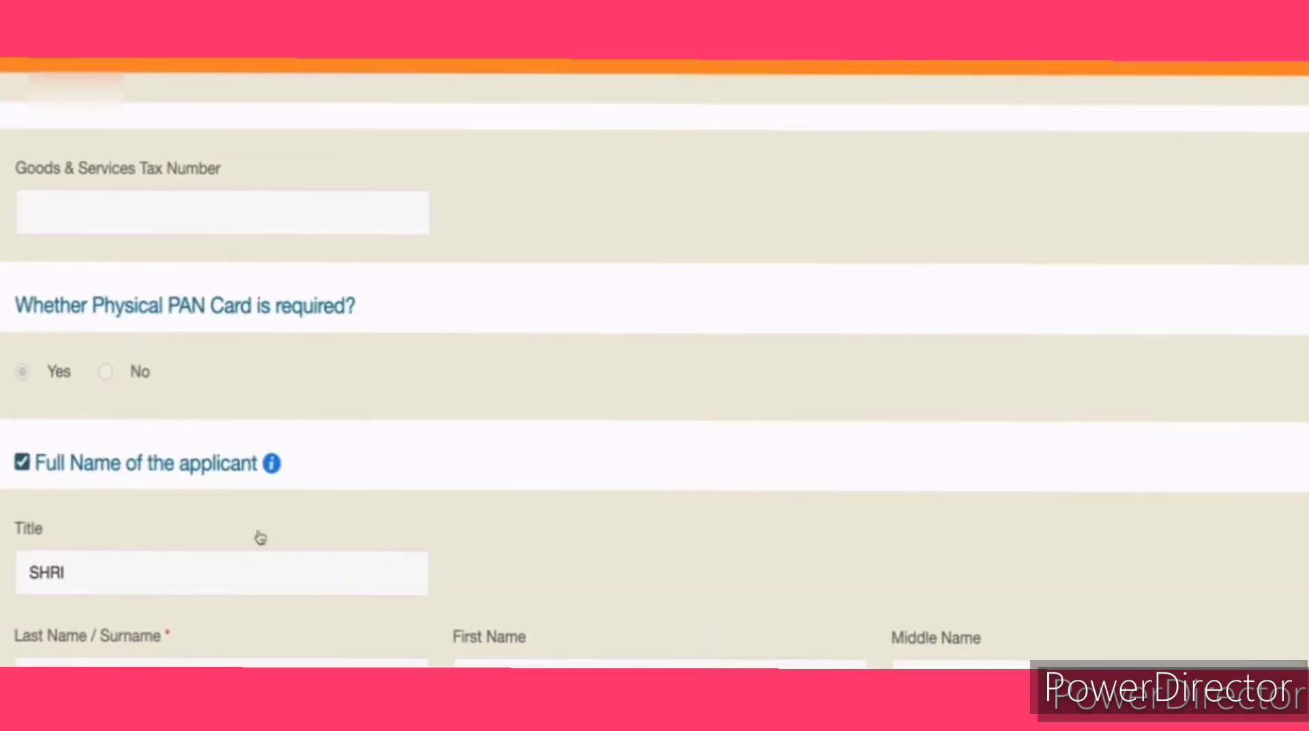
scroll(257, 538, down, 5)
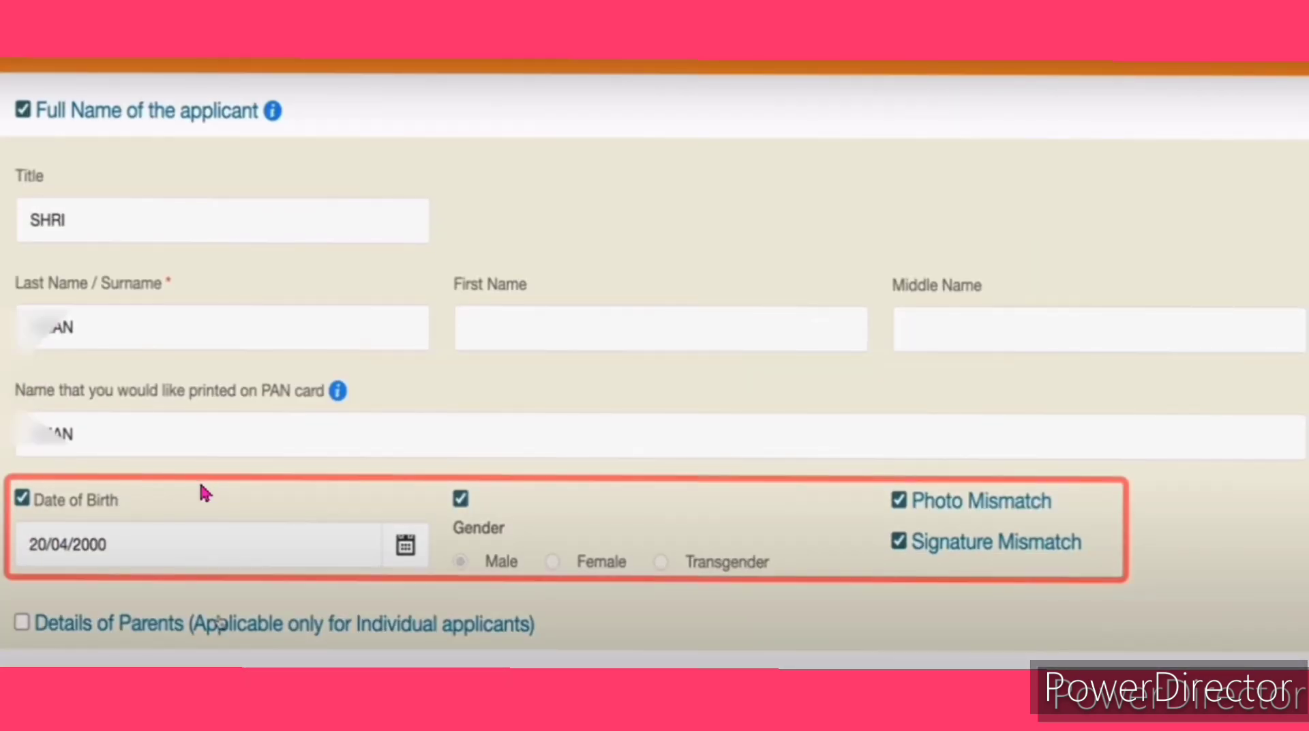
scroll(205, 491, down, 15)
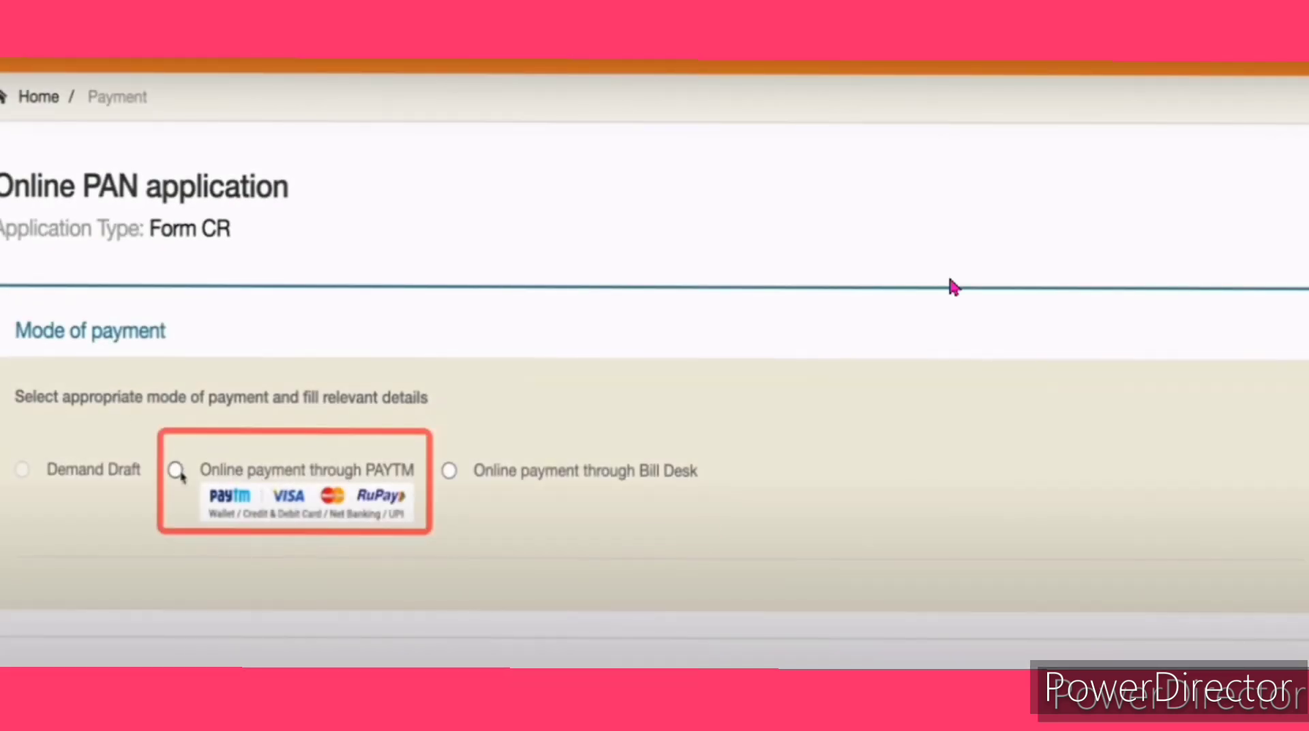
Choose online payment through PAYTM as the mode of payment and review the payment charges and terms of service
click(177, 470)
scroll(354, 459, down, 7)
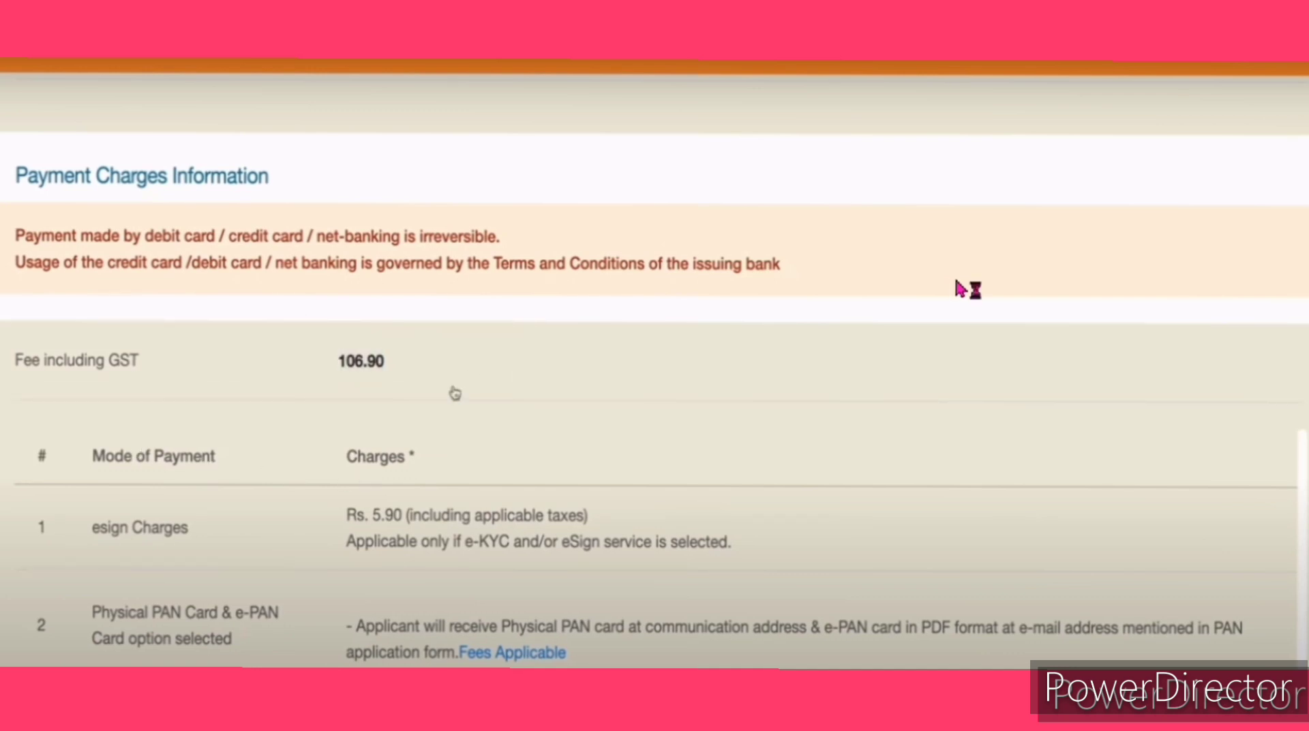
scroll(593, 600, down, 5)
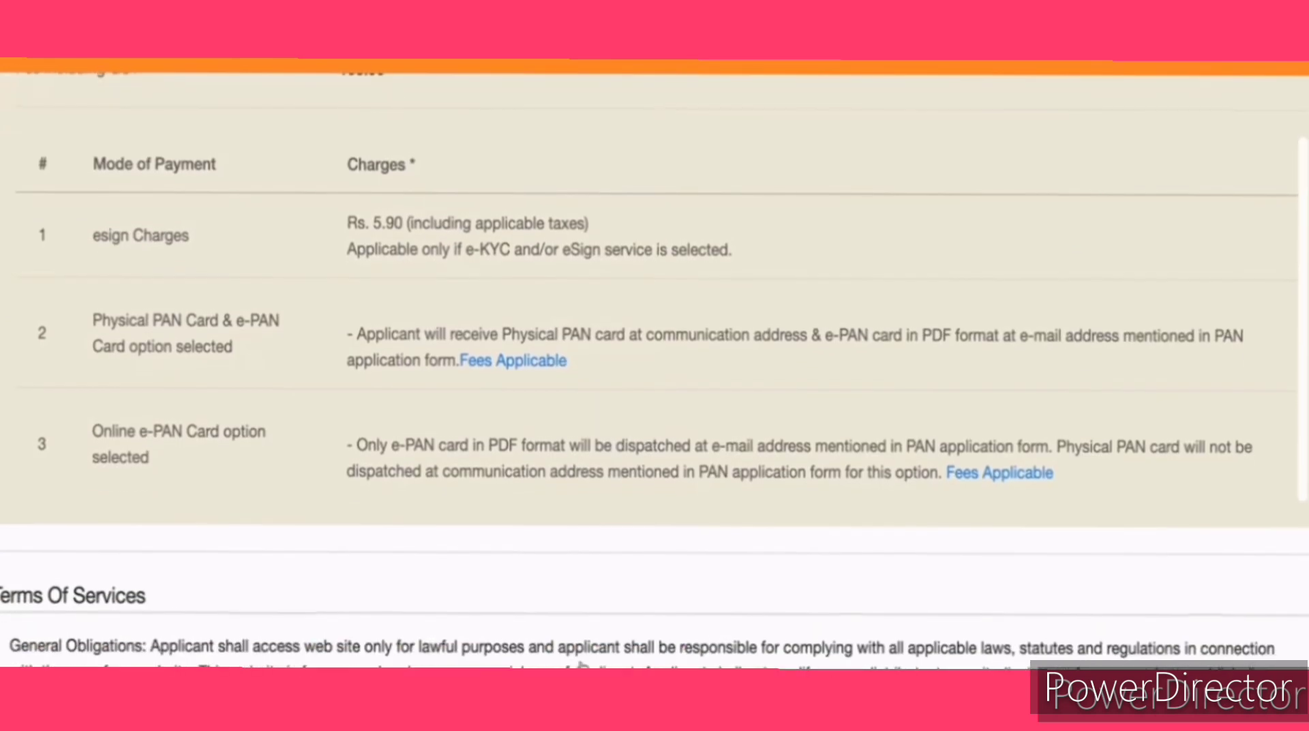
scroll(655, 361, down, 2)
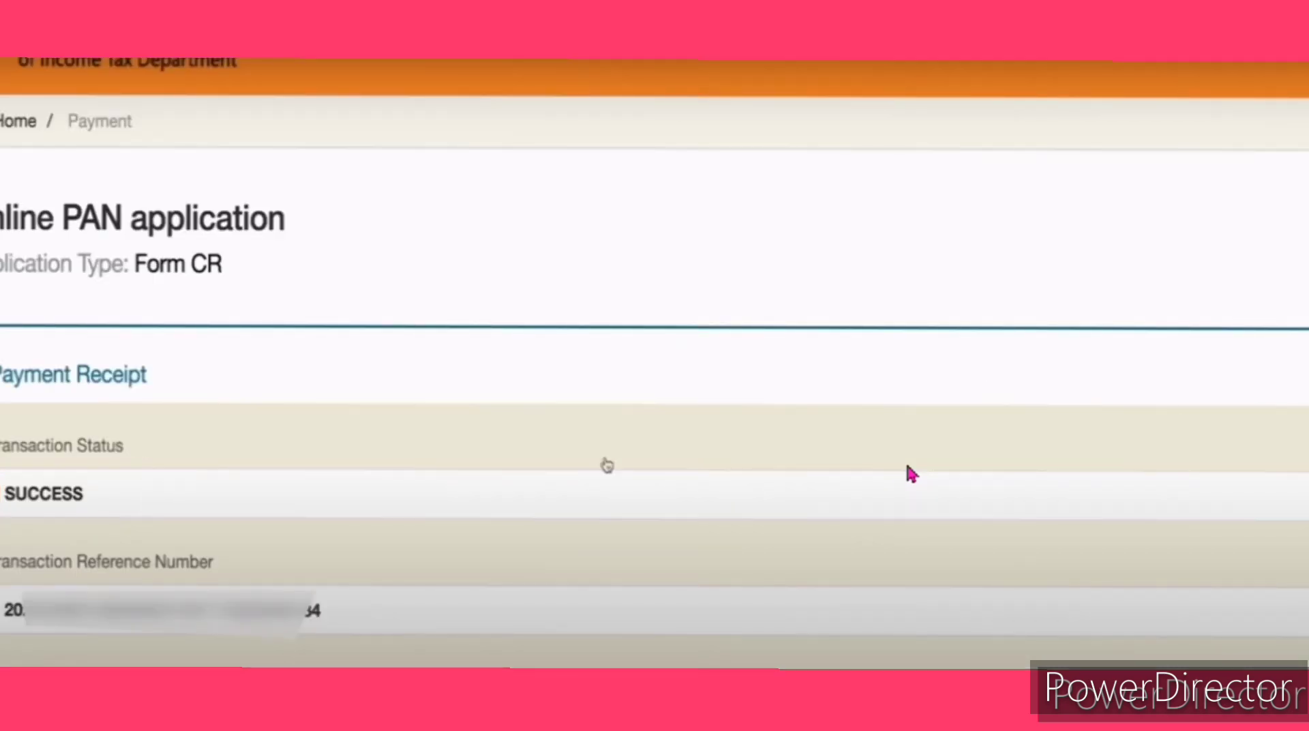
Review the transaction details on the payment receipt for the PAN application
click(185, 553)
scroll(911, 474, down, 3)
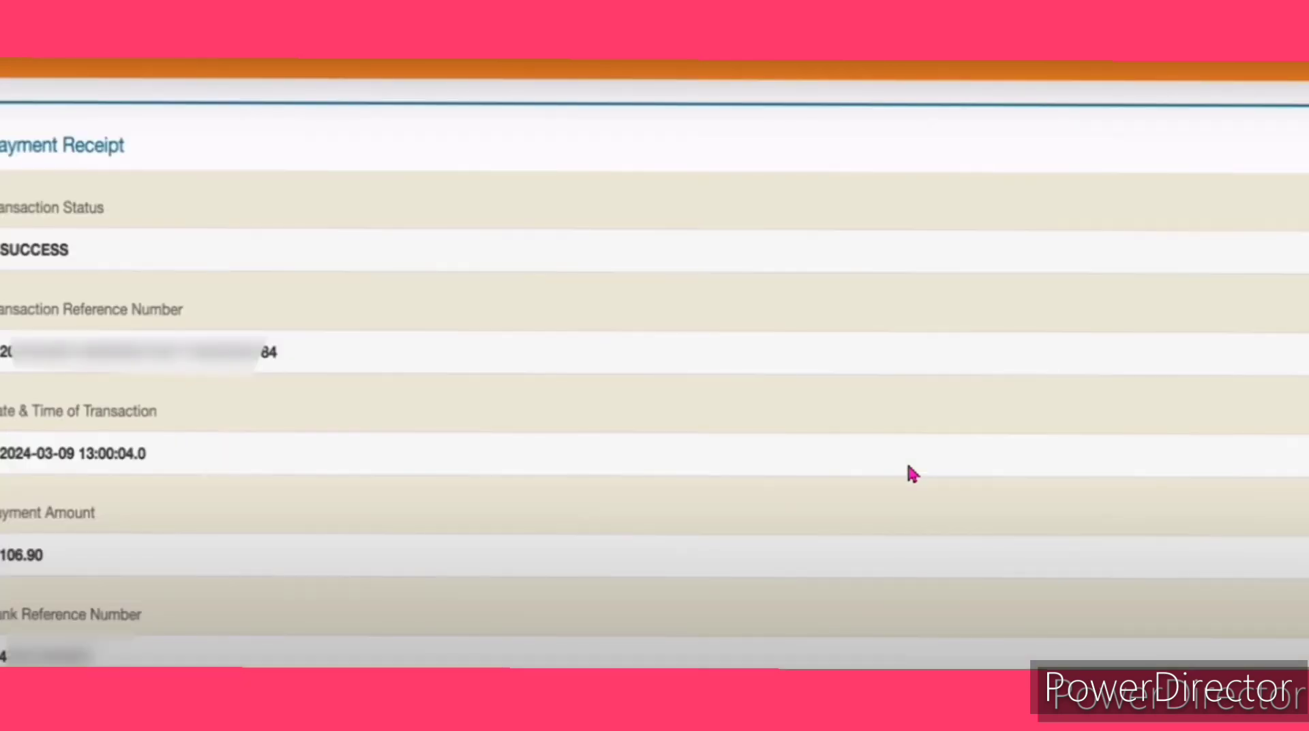